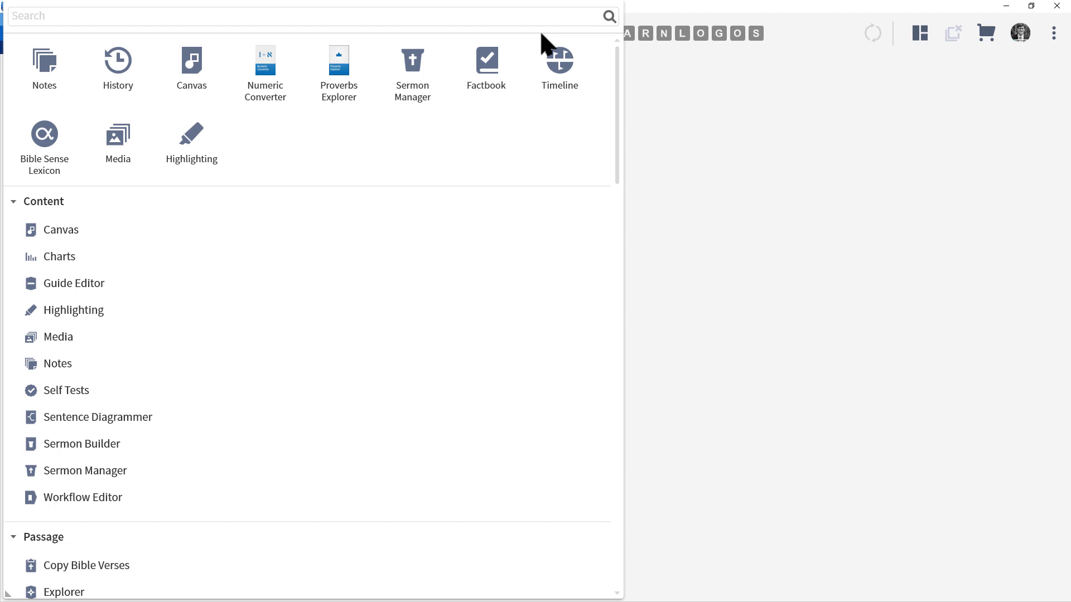
- Find the Canvas tool by searching for "canvas" and open a new untitled canvas document
type("canvas")
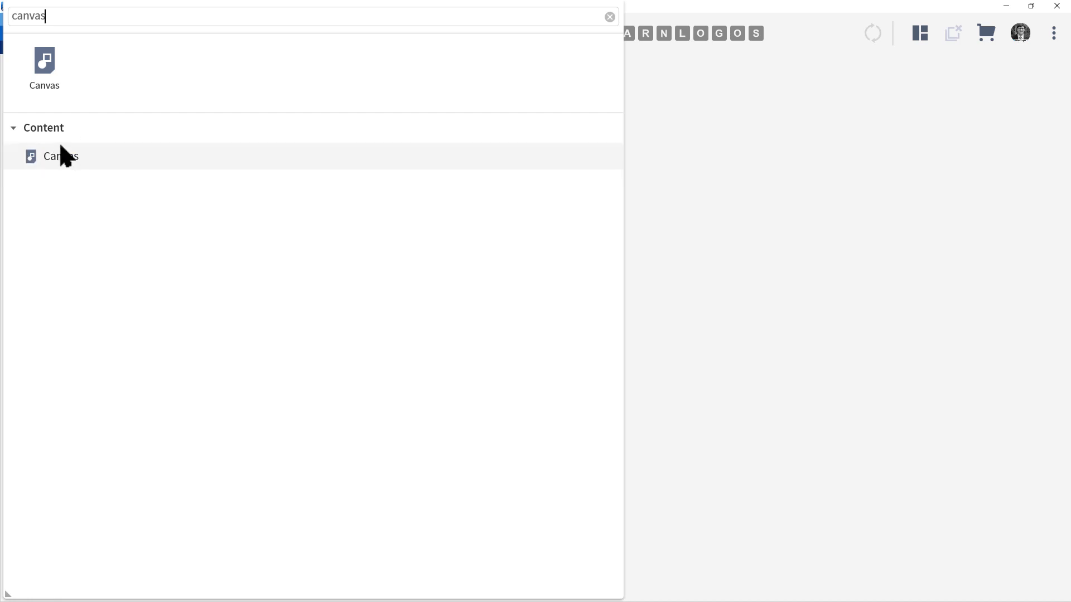
mouse_move(59, 158)
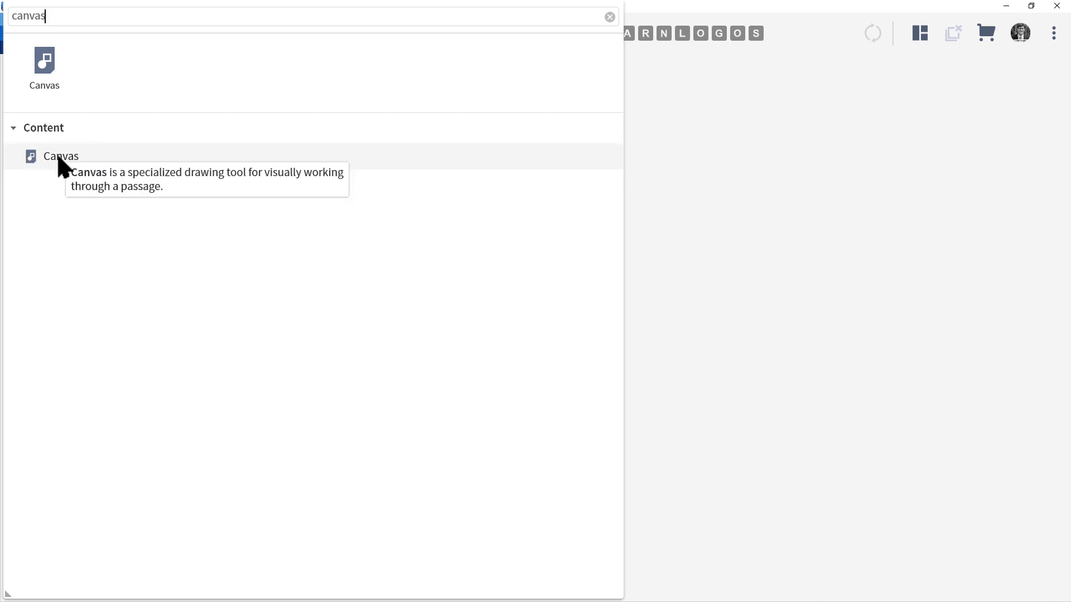
left_click(59, 157)
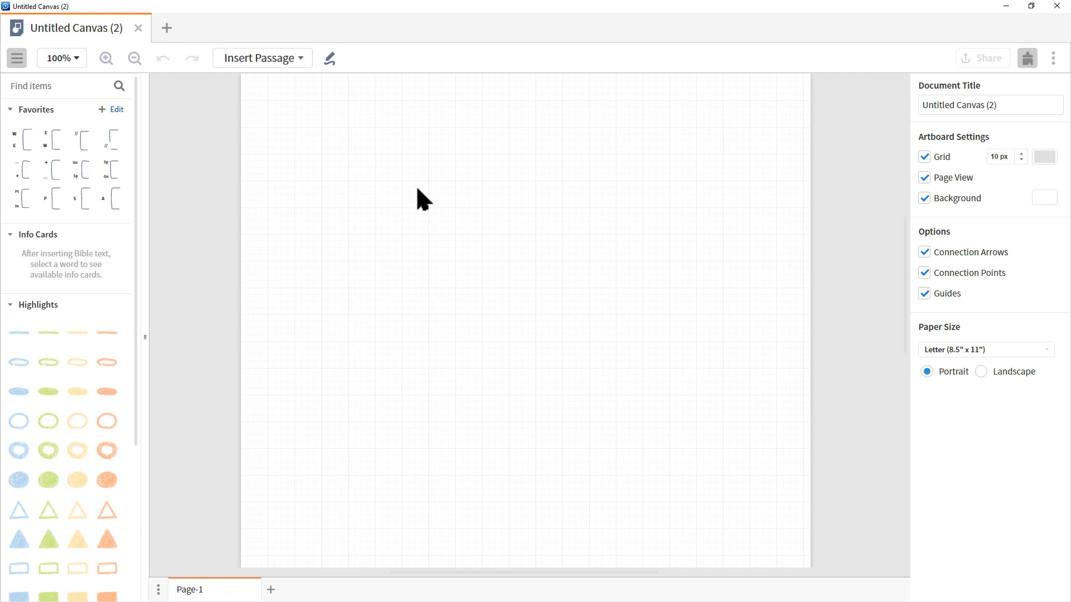
- Hide the canvas item library, show it again, and look through its categories
key("F7")
mouse_move(28, 31)
left_mouse_down()
mouse_move(1, 40)
mouse_move(22, 110)
mouse_move(39, 39)
mouse_move(27, 32)
left_mouse_up()
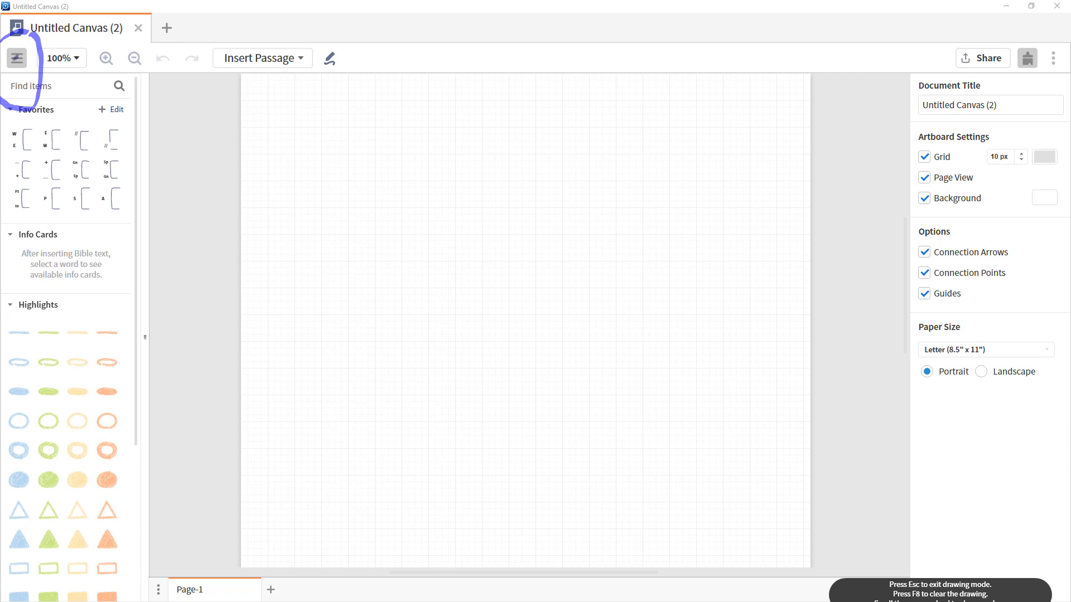
key("Escape")
left_click(18, 59)
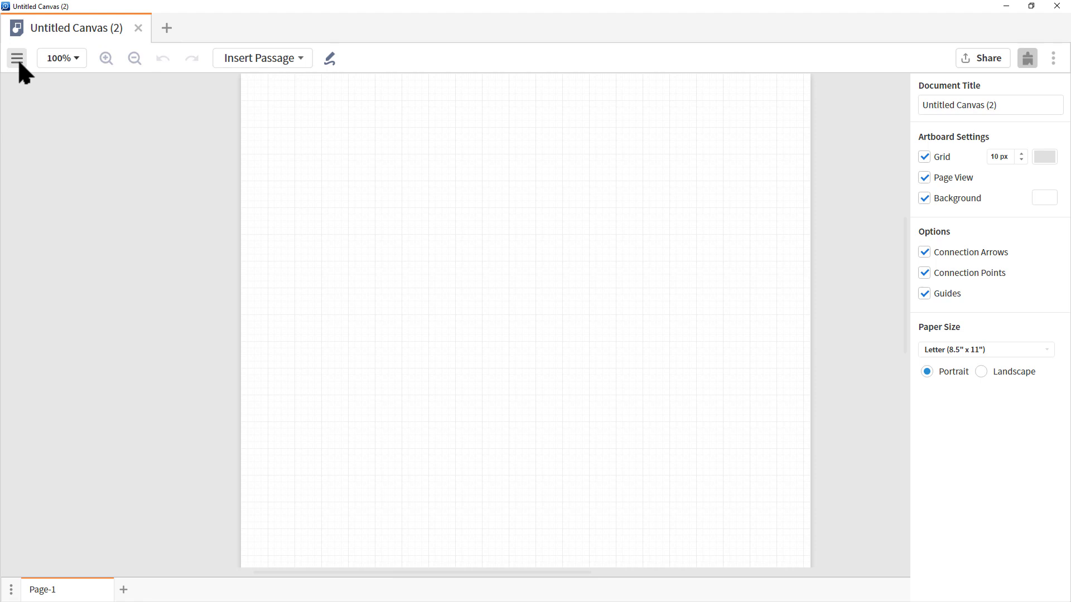
left_click(18, 59)
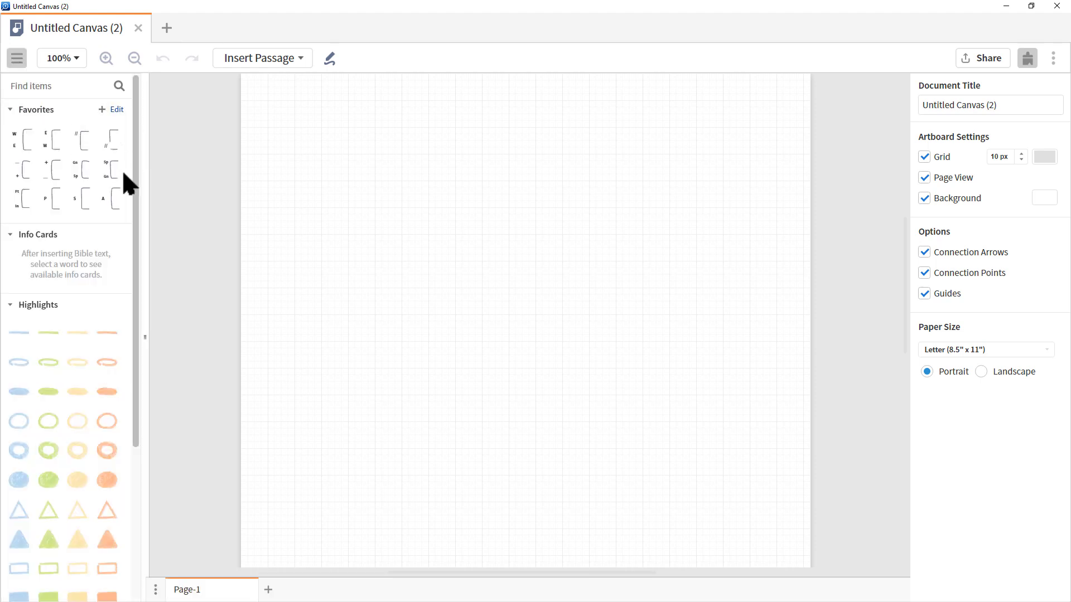
scroll(122, 170, "down", 4)
scroll(124, 369, "up", 4)
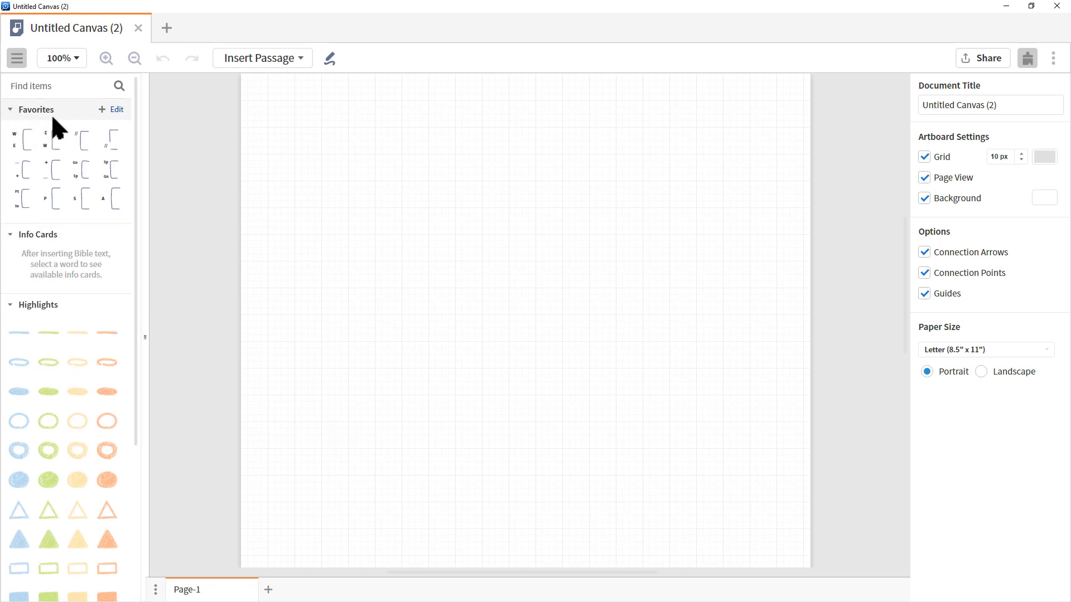
- Collapse Favorites and Info Cards, and place a hollow green oval highlight with a single filled yellow oval highlight below it
left_click(28, 109)
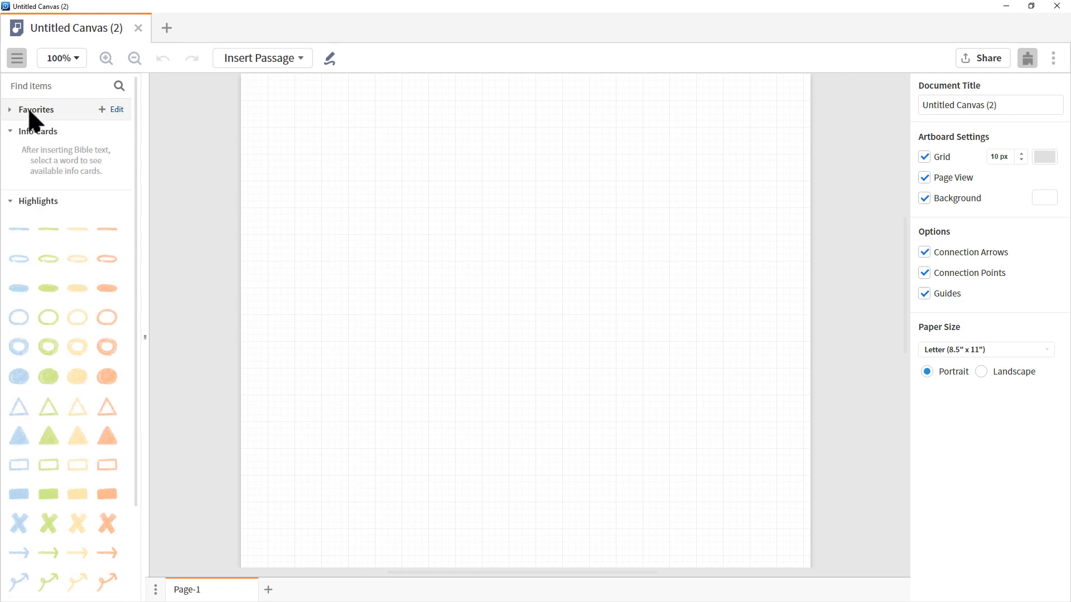
left_click(45, 133)
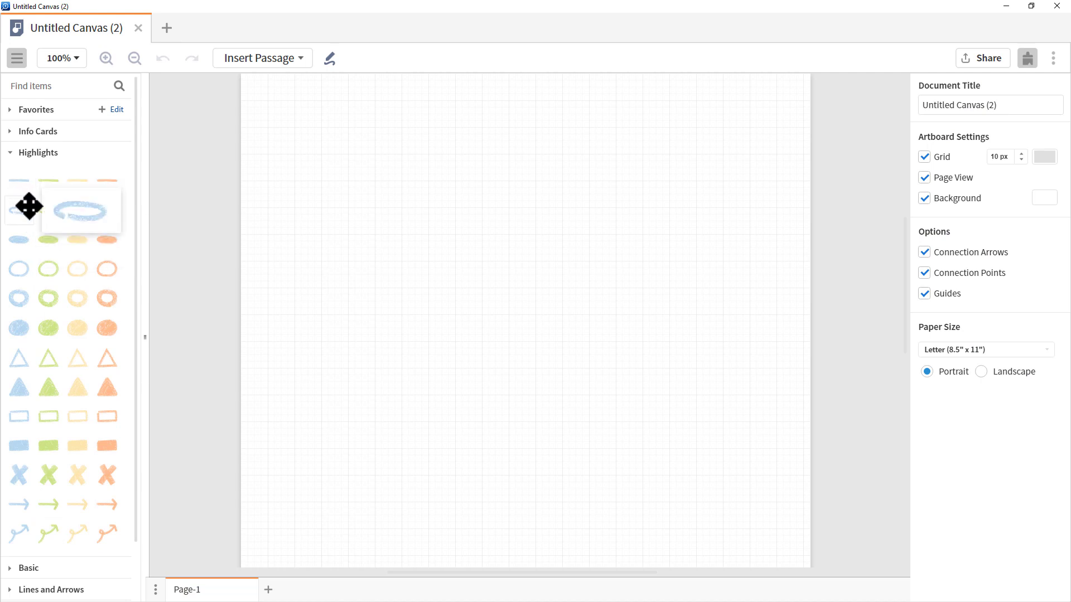
left_click_drag(48, 211, 425, 195)
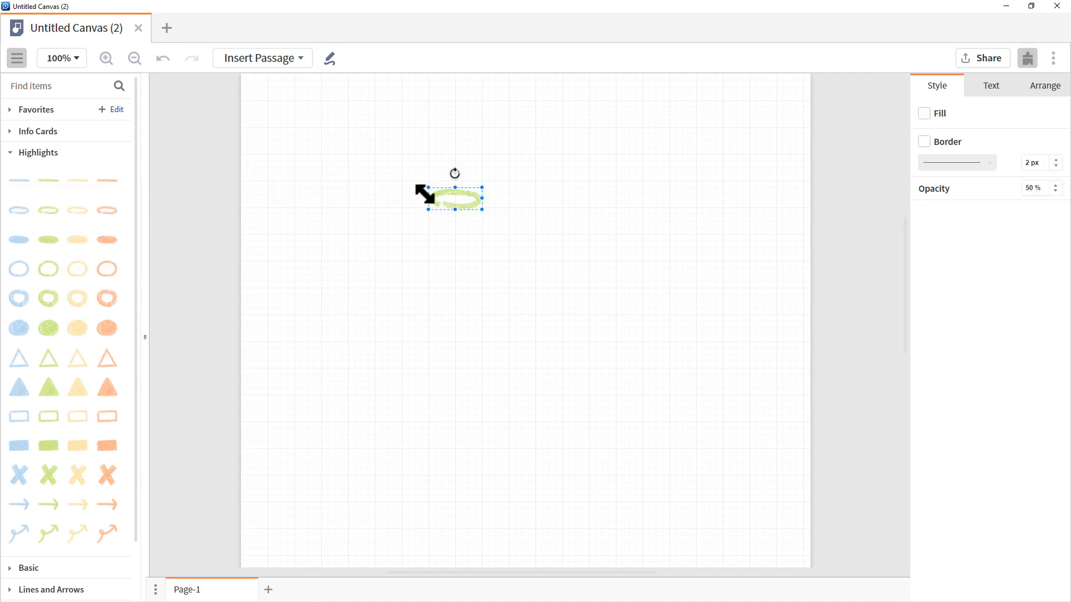
left_click(79, 244)
left_click(79, 243)
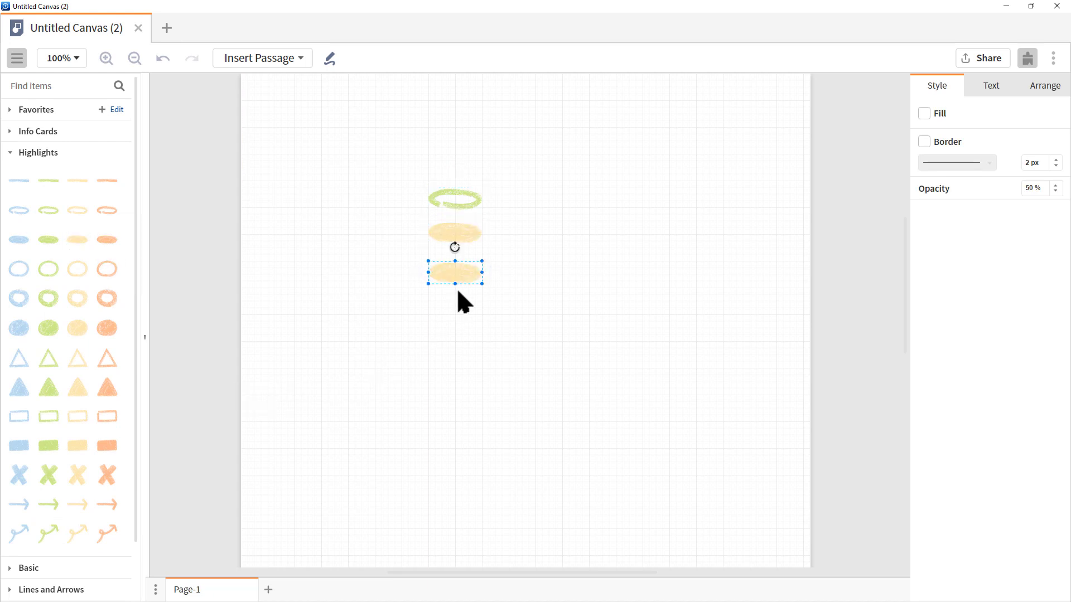
key("ctrl+z")
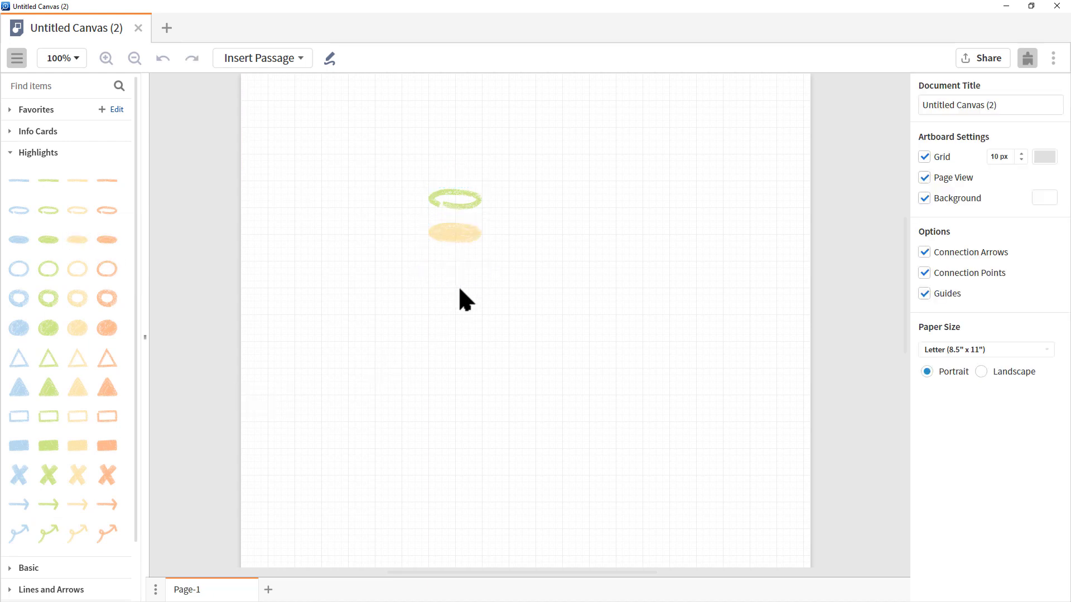
- Examine the items available in the Basic, Lines and Arrows, Hand-Drawn, Shapes and Text categories of the library
left_click(17, 159)
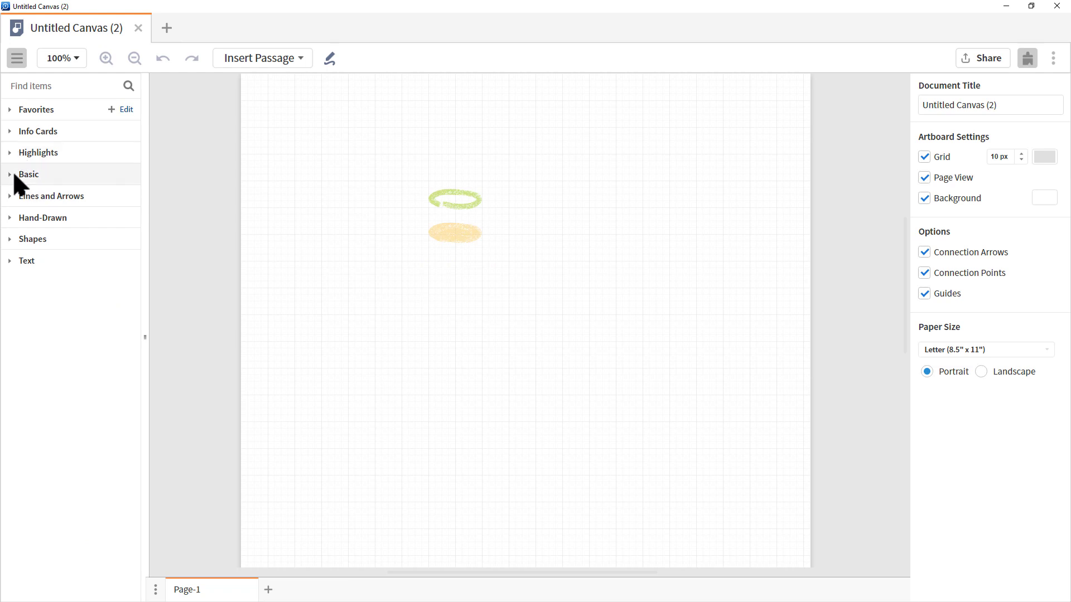
left_click(14, 174)
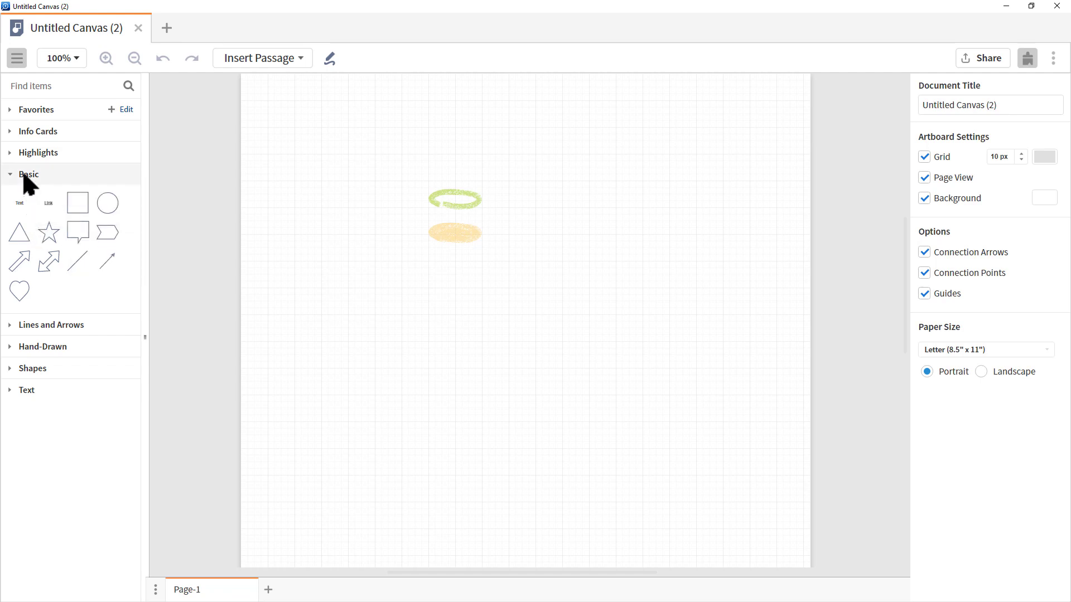
left_click(25, 175)
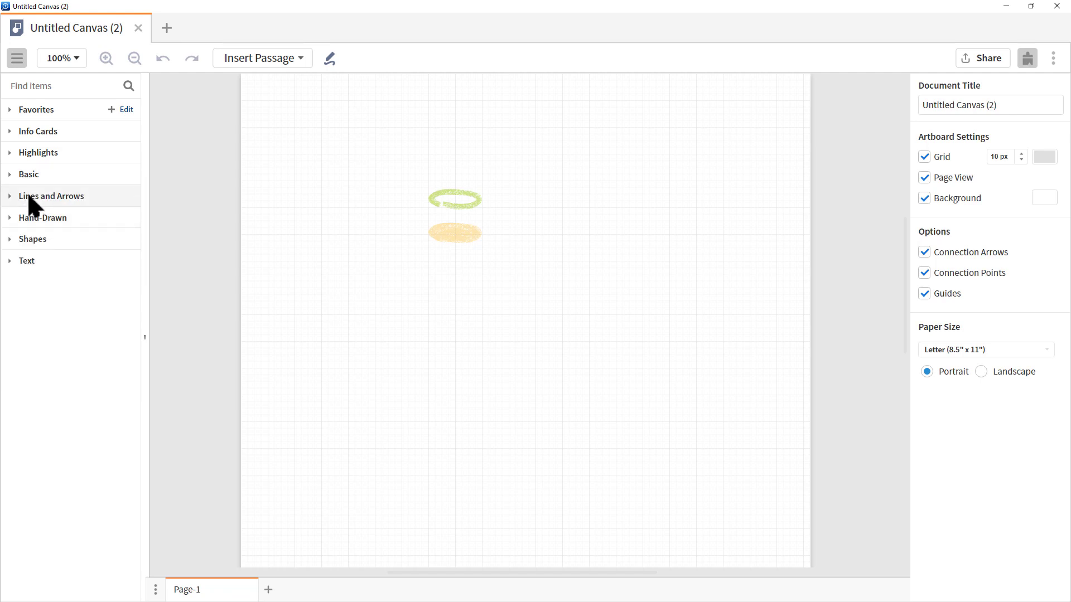
left_click(29, 197)
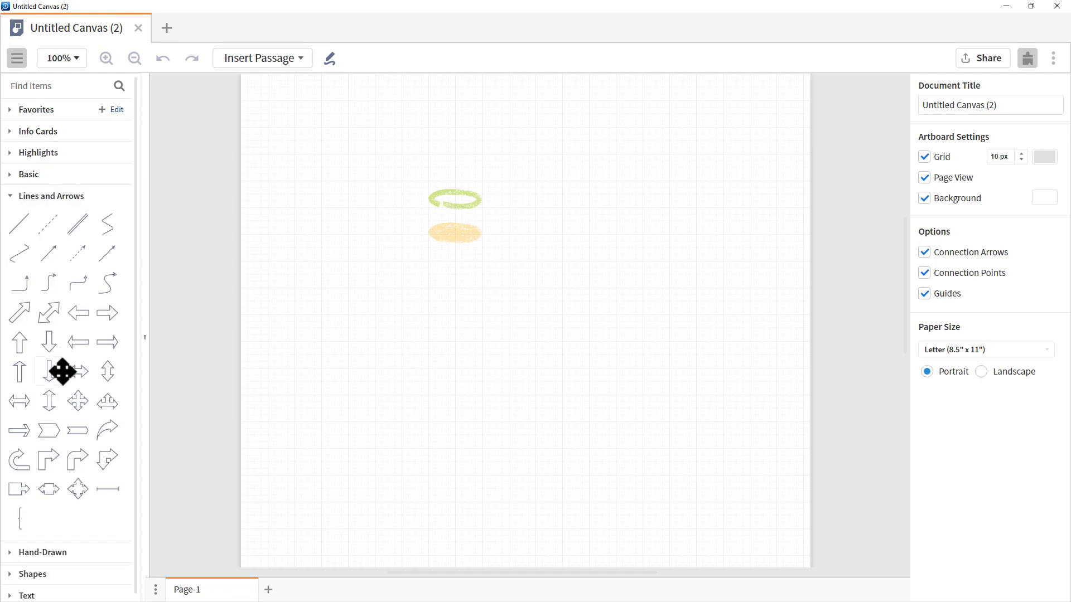
left_click(39, 199)
left_click(47, 218)
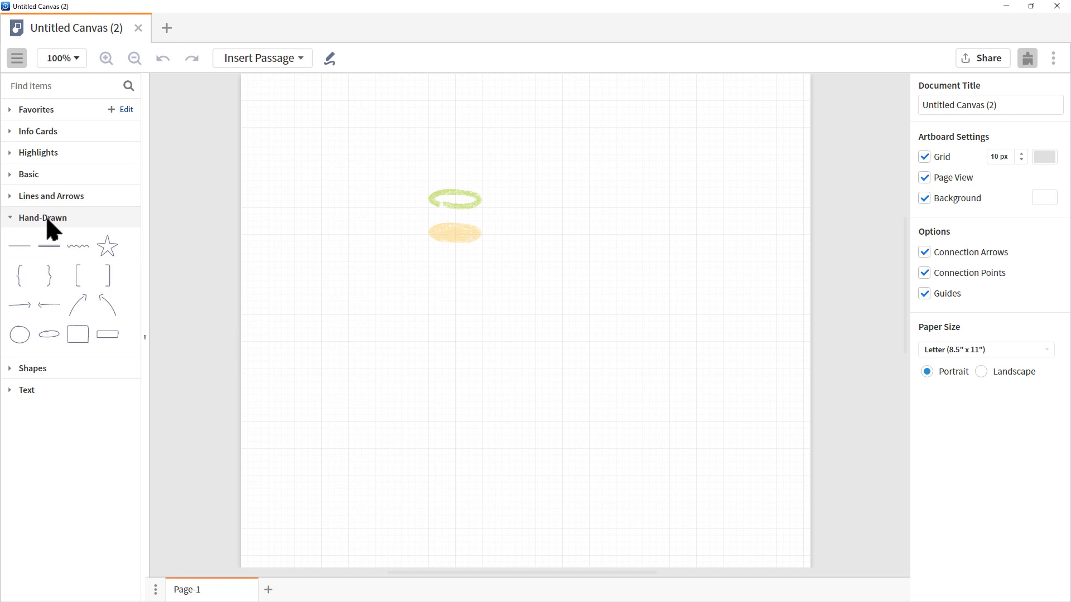
left_click(47, 219)
left_click(33, 239)
scroll(139, 378, "down", 3)
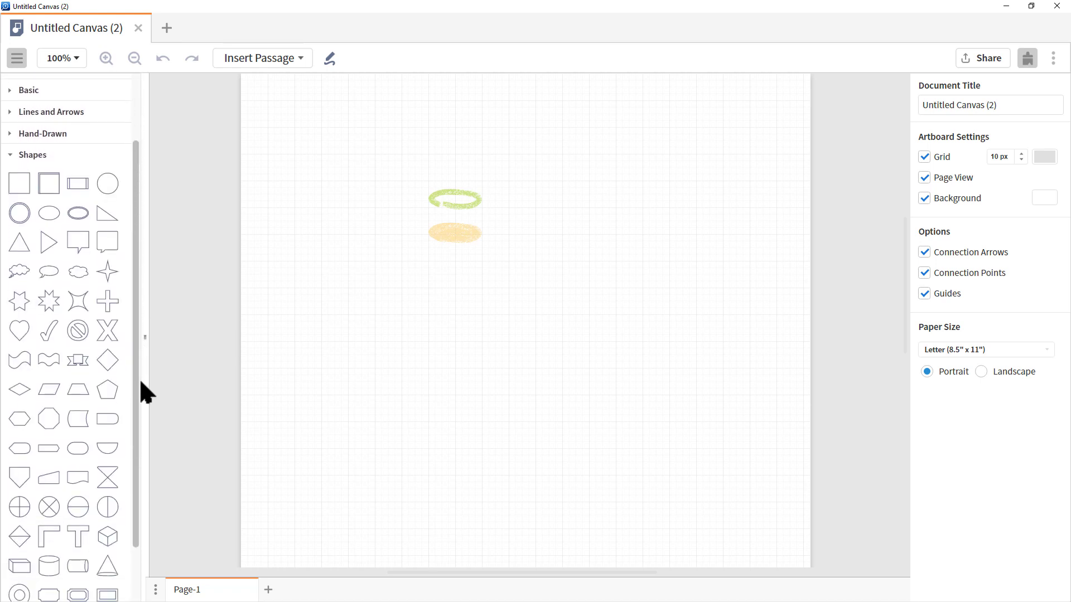
scroll(139, 391, "down", 2)
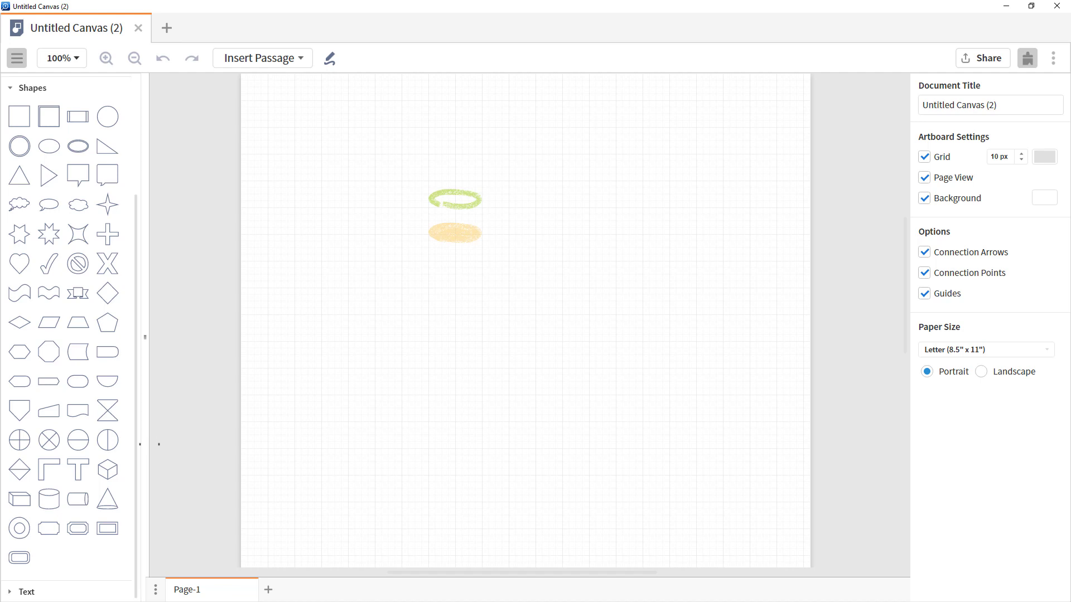
left_click(35, 90)
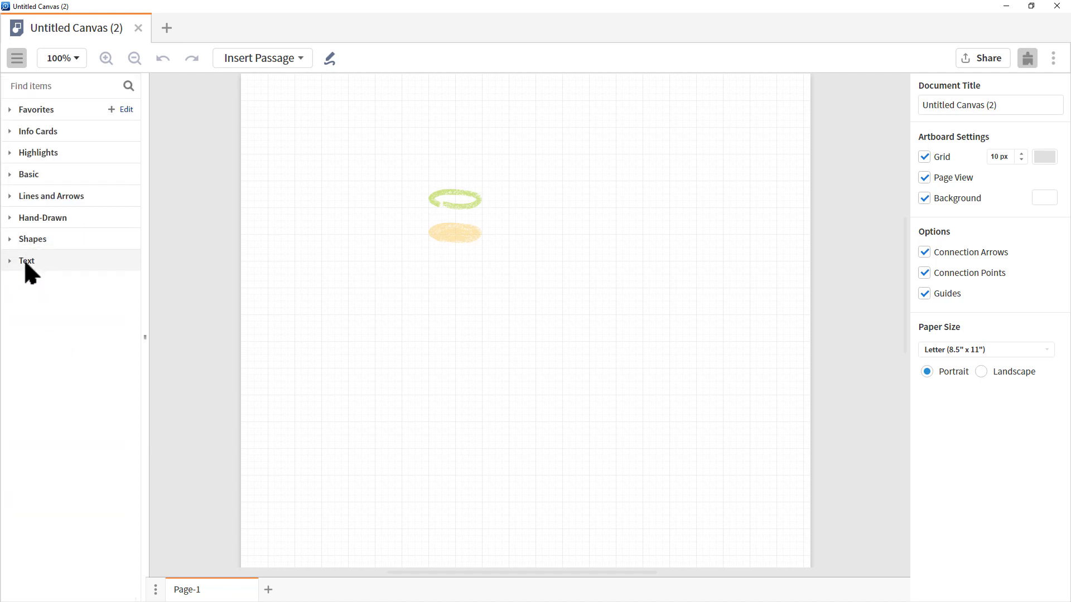
left_click(26, 261)
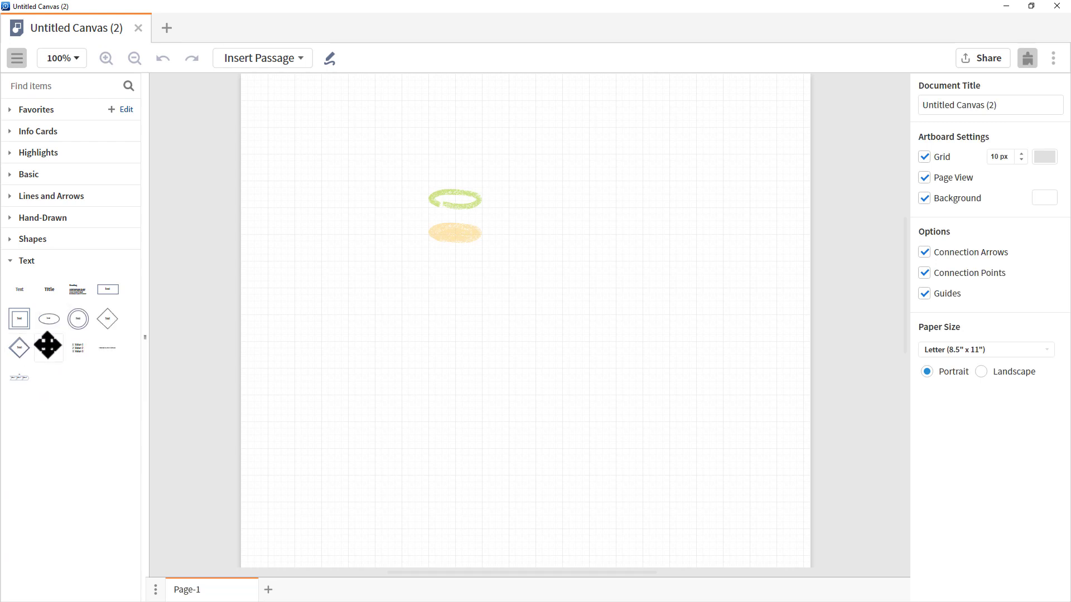
mouse_move(79, 319)
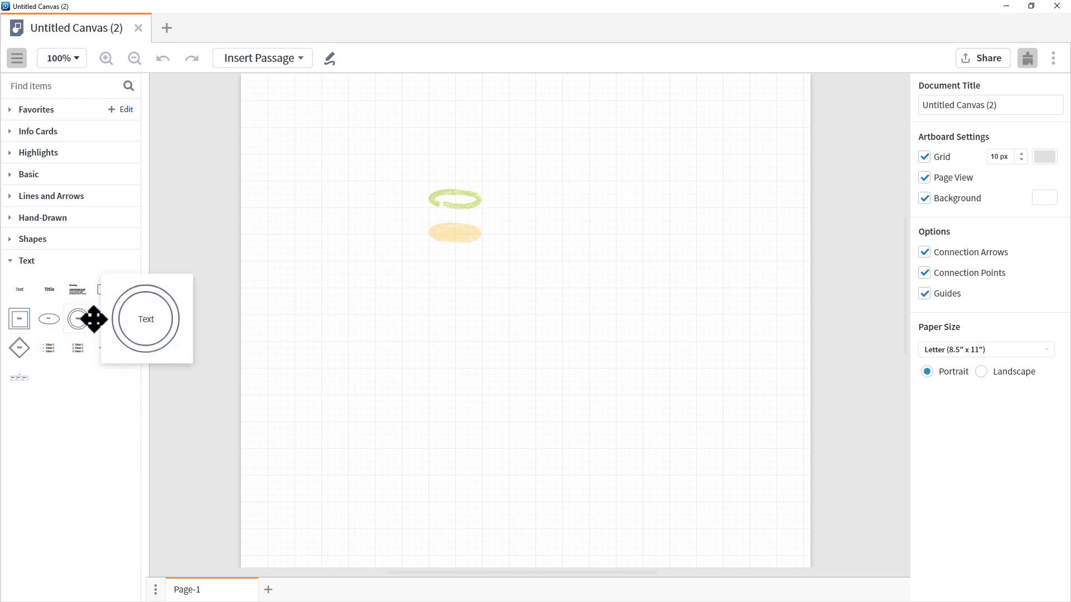
mouse_move(82, 288)
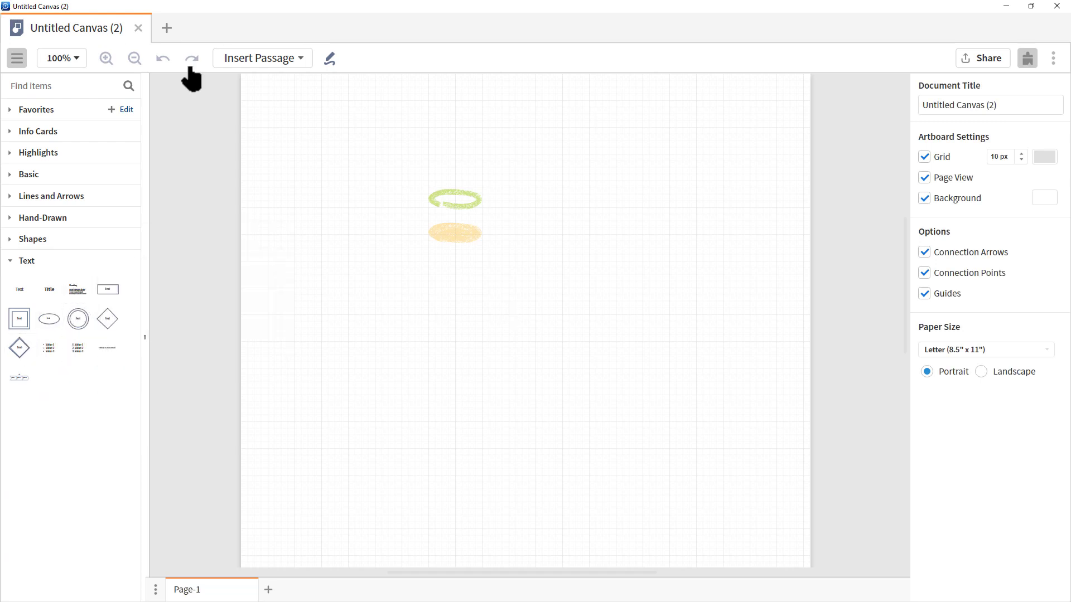
- Check the available zoom presets, zoom the canvas out to 85%, and return it to 100%
left_click(76, 56)
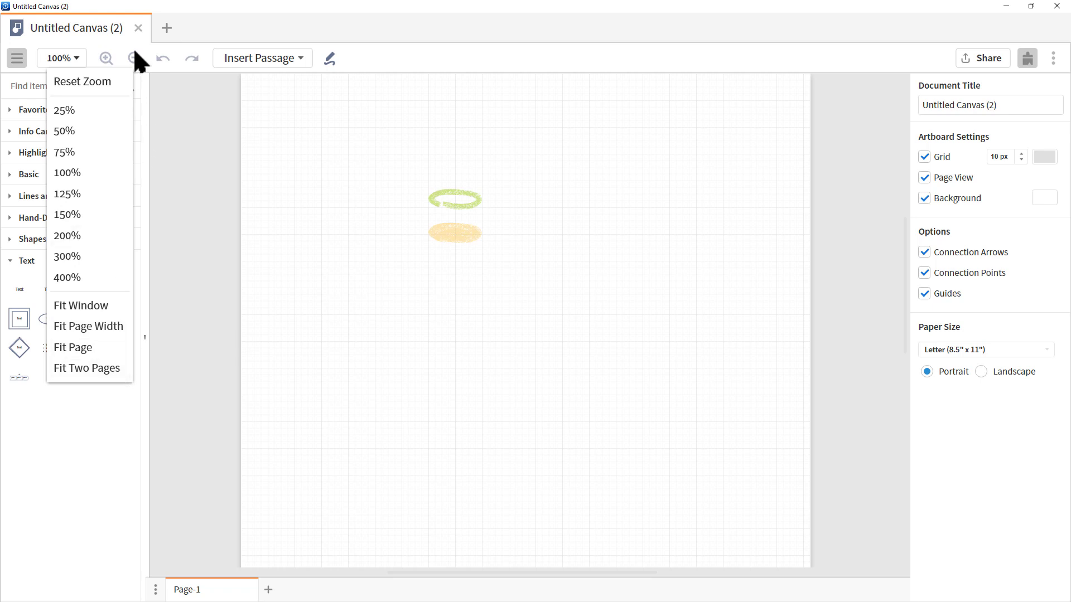
left_click(114, 36)
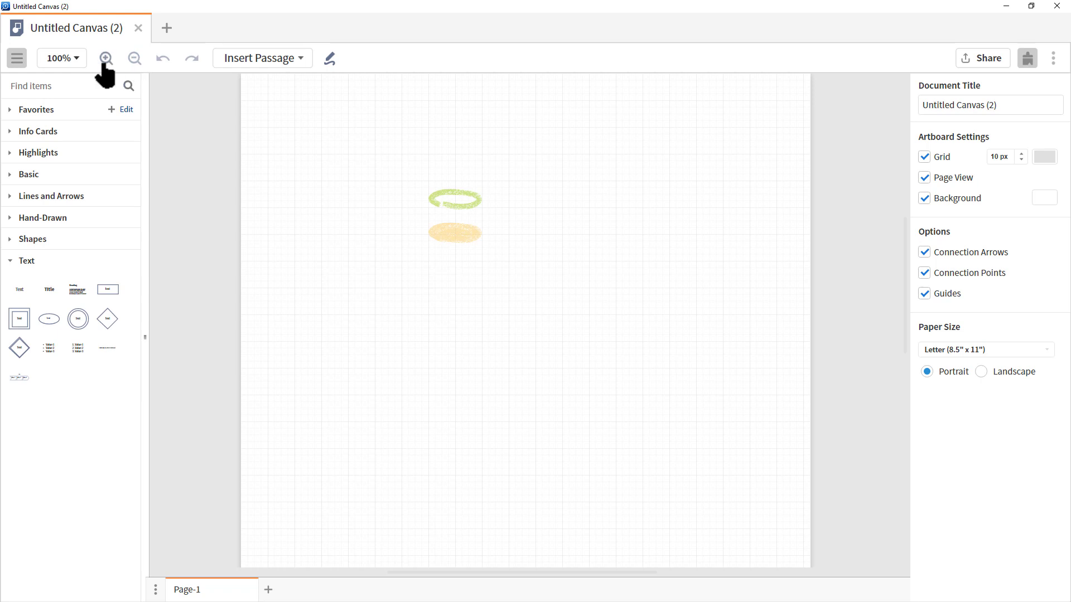
left_click(134, 58)
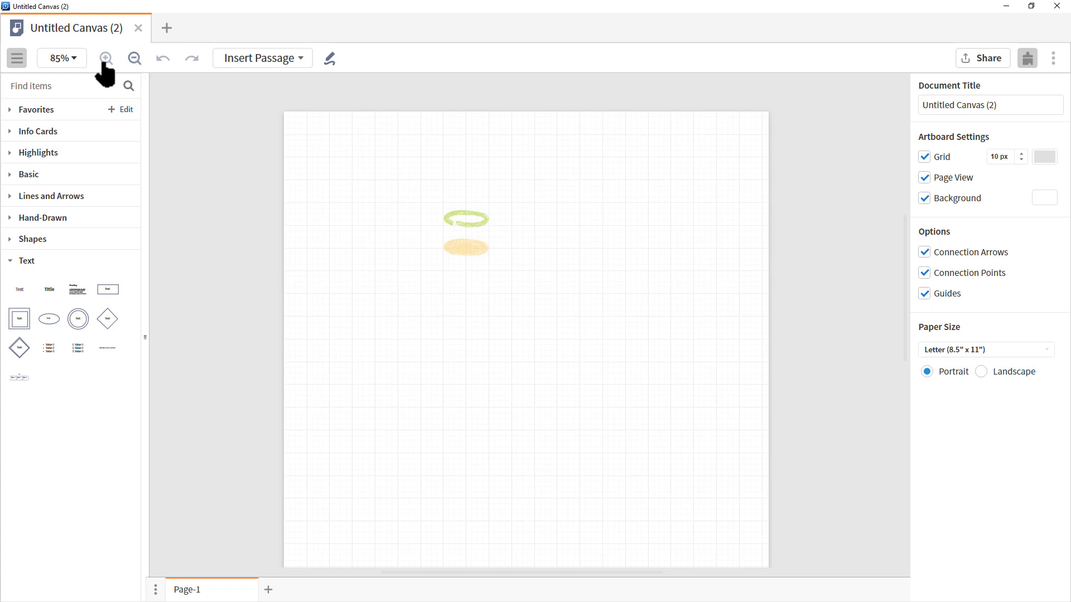
left_click(106, 58)
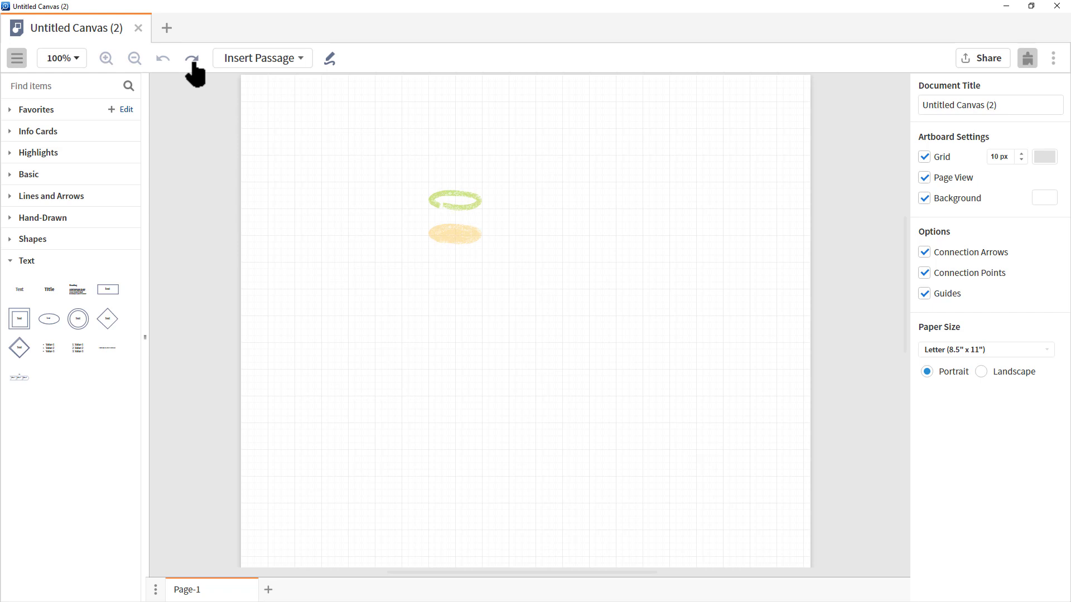
- Undo the insertion of both oval highlights and redo them so both are back on the canvas
left_click(161, 61)
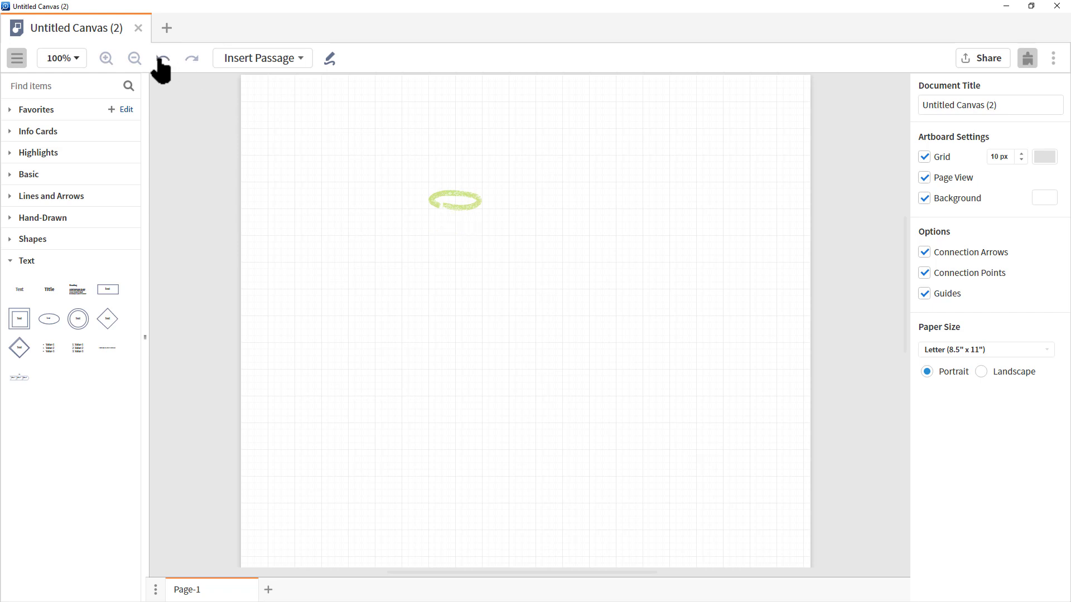
left_click(162, 61)
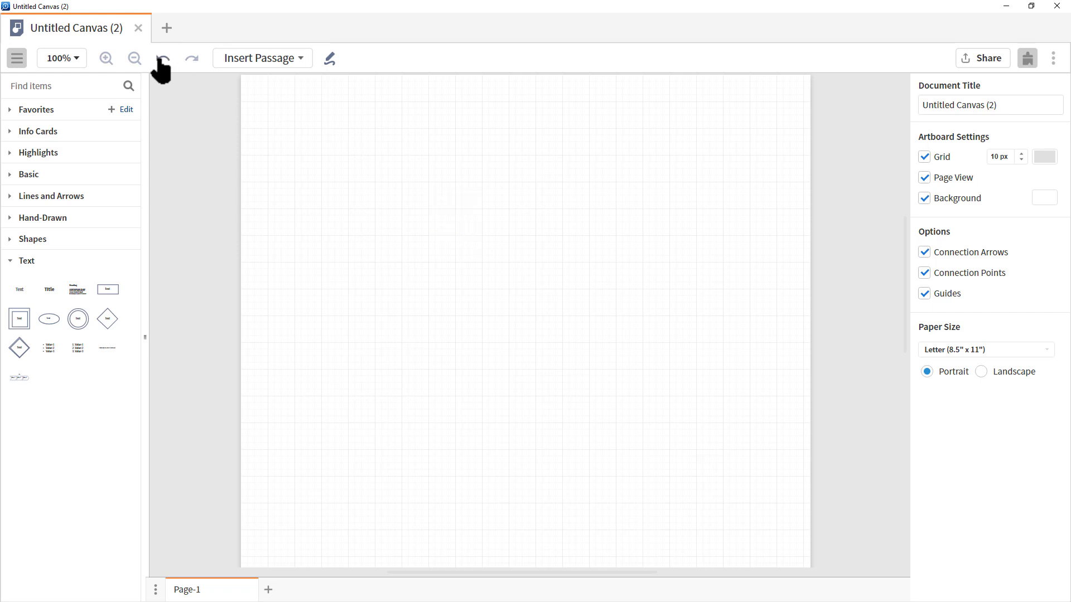
left_click(191, 60)
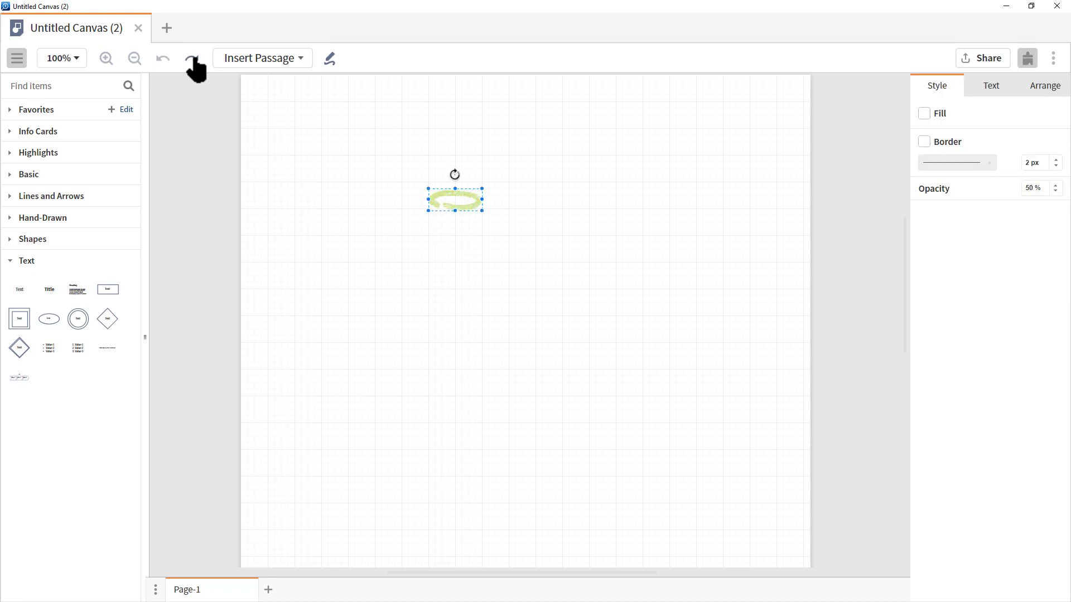
left_click(191, 59)
- Insert the John 3:16 passage in the NKJV translation onto the canvas, checking the other available Bible versions
left_click(282, 60)
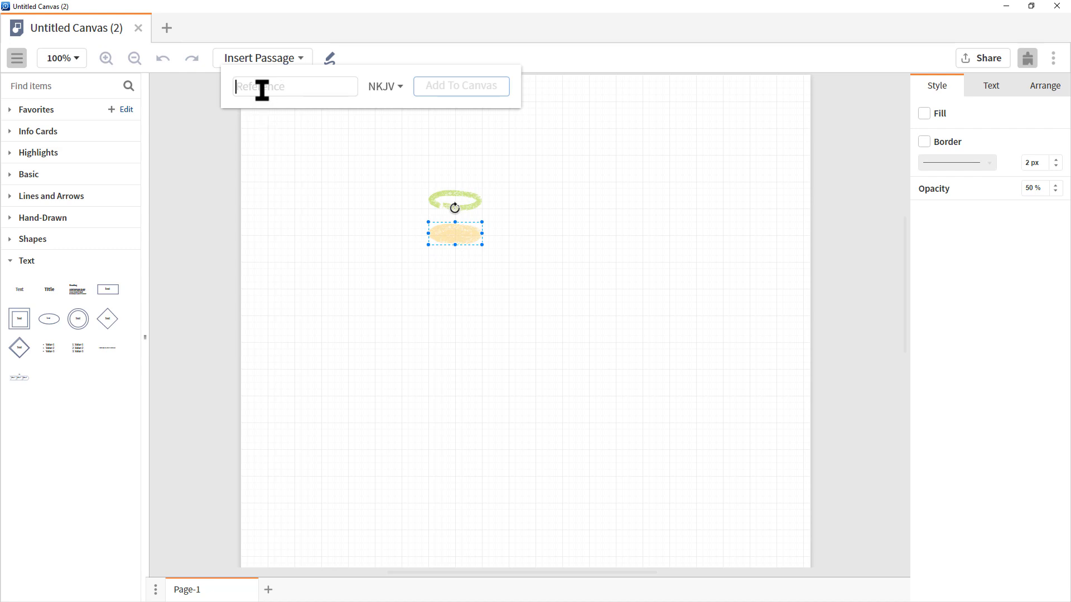
type("John 3")
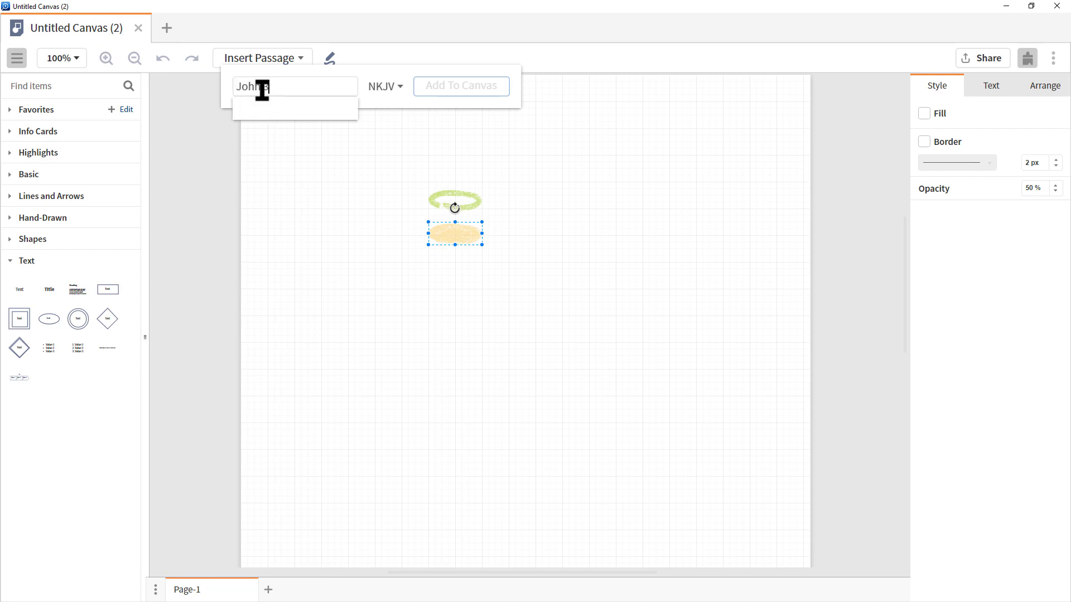
type(":16")
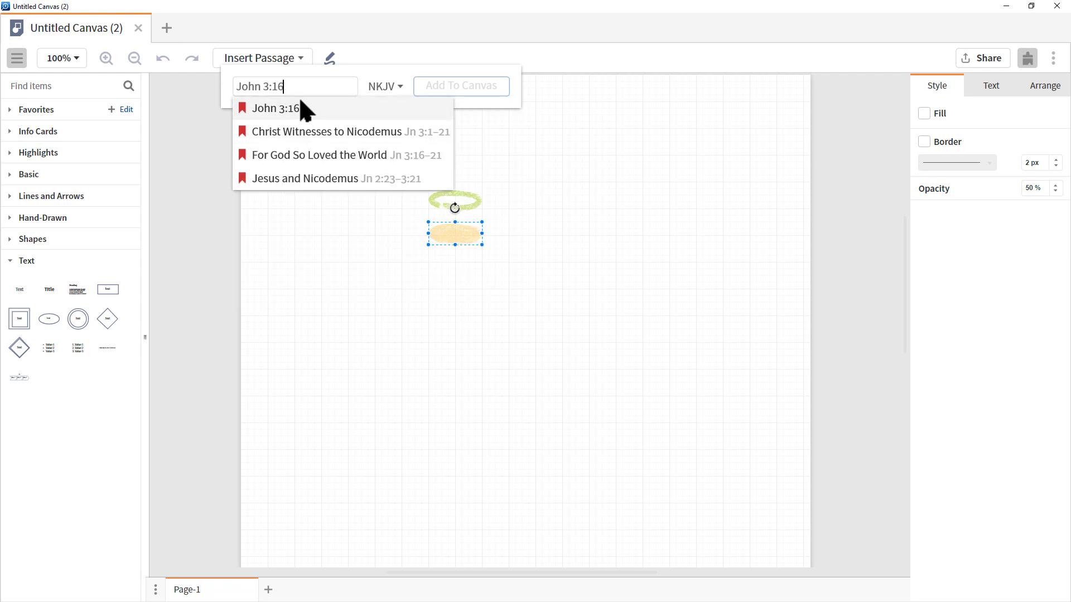
mouse_move(287, 107)
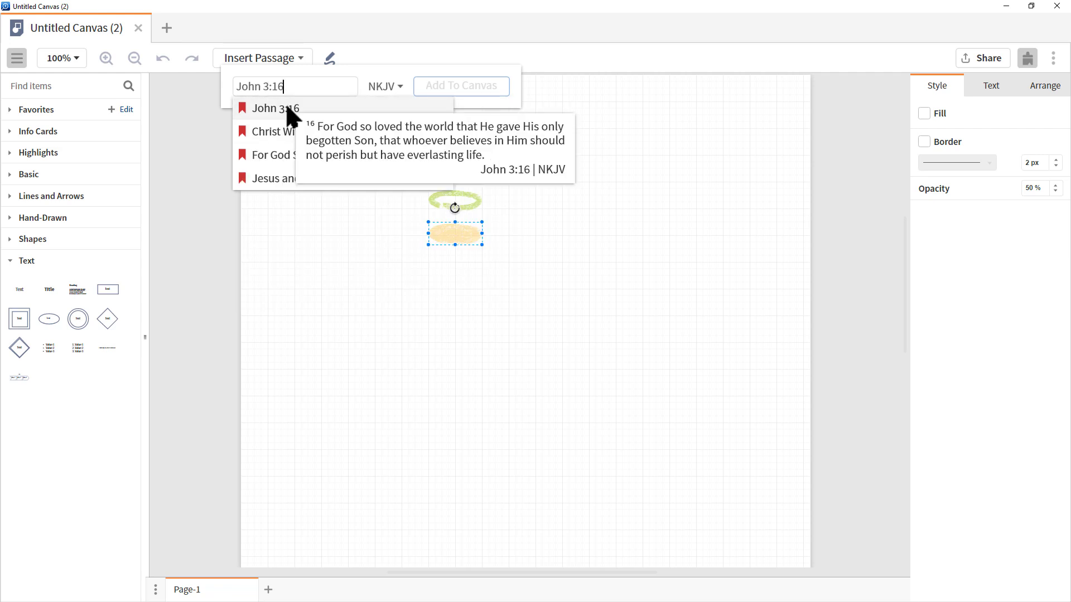
left_click(288, 109)
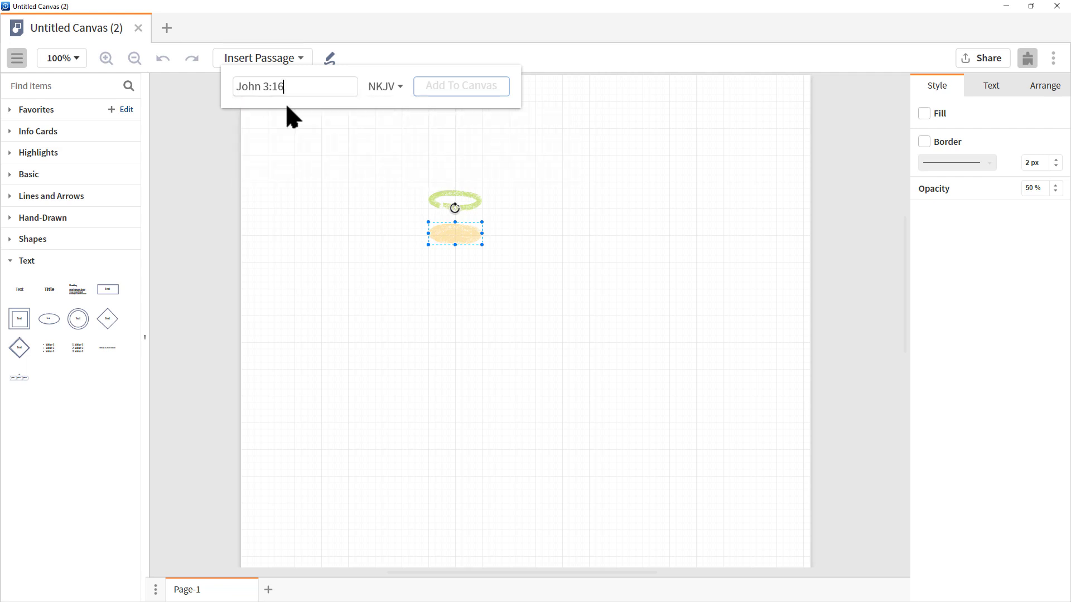
left_click(390, 84)
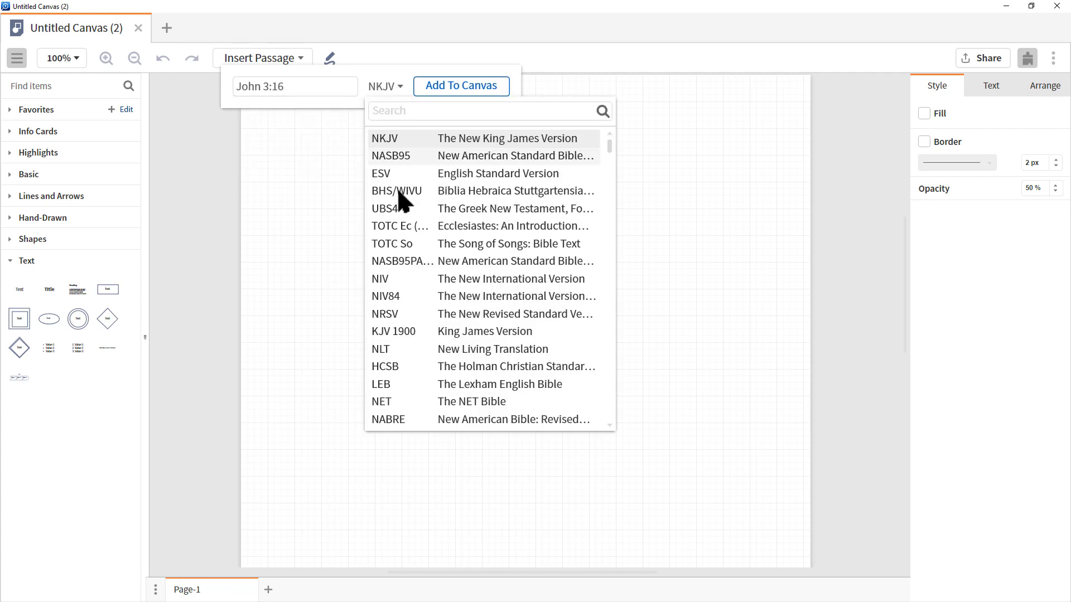
mouse_move(400, 225)
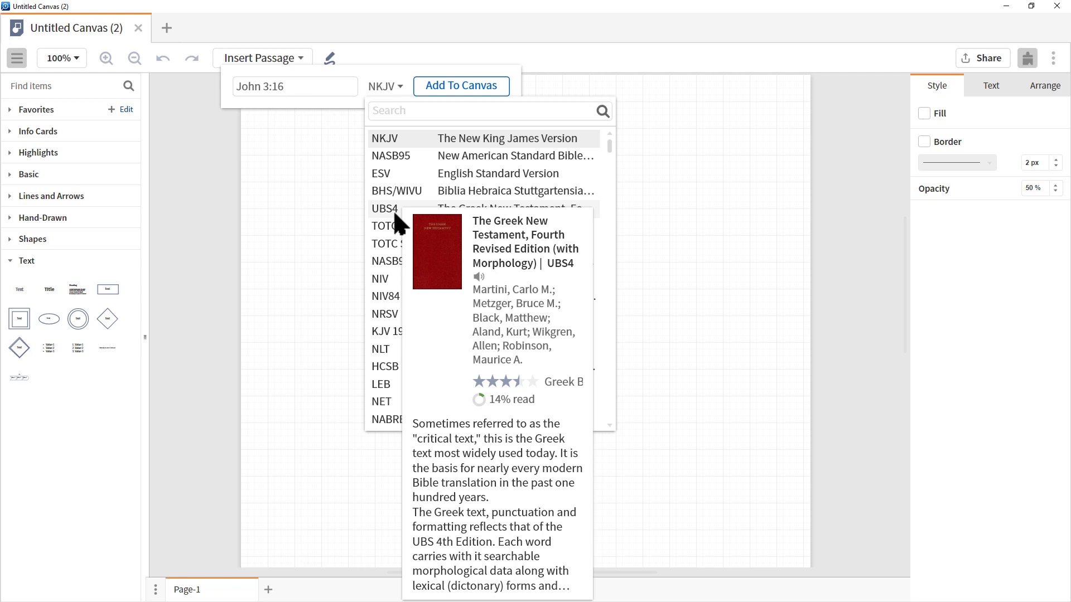
left_click(397, 86)
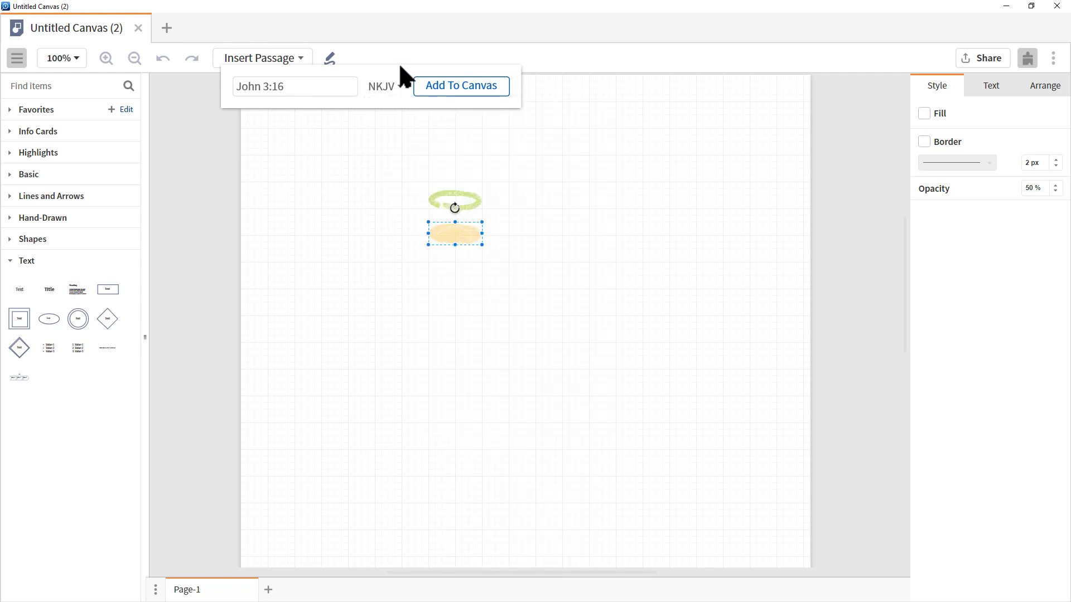
left_click(459, 90)
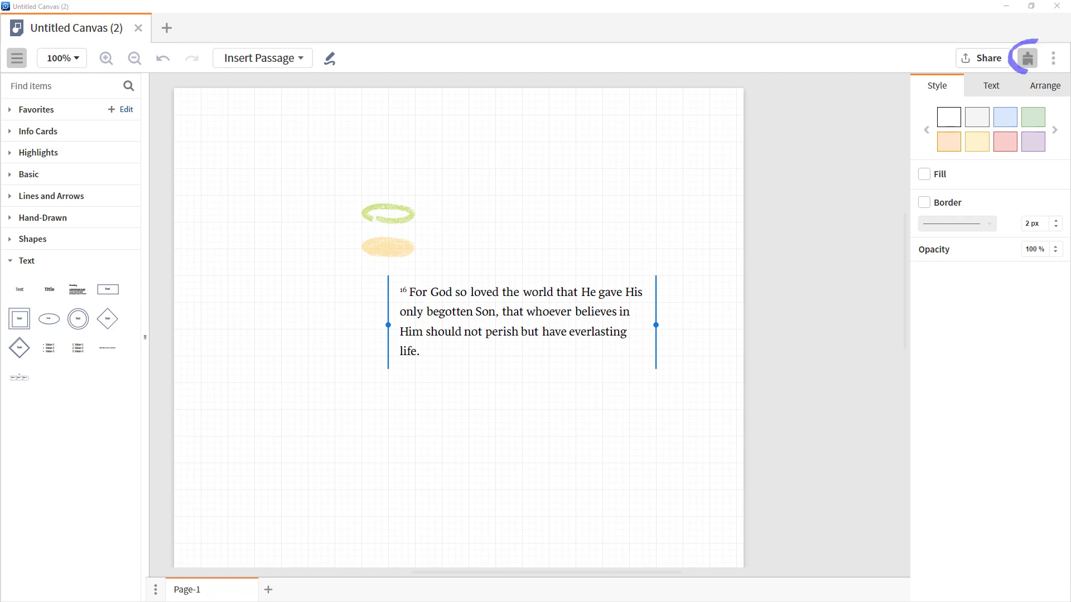
- Hide and reshow the formatting sidebar, and examine the Style, Text and Arrange settings of the inserted passage
left_click(1029, 59)
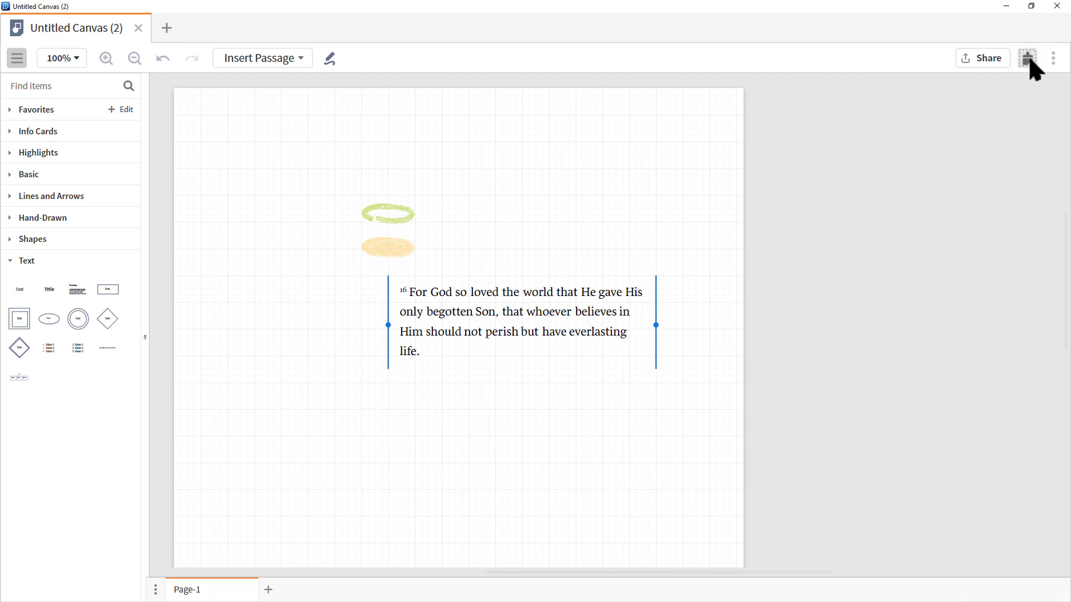
left_click(1030, 58)
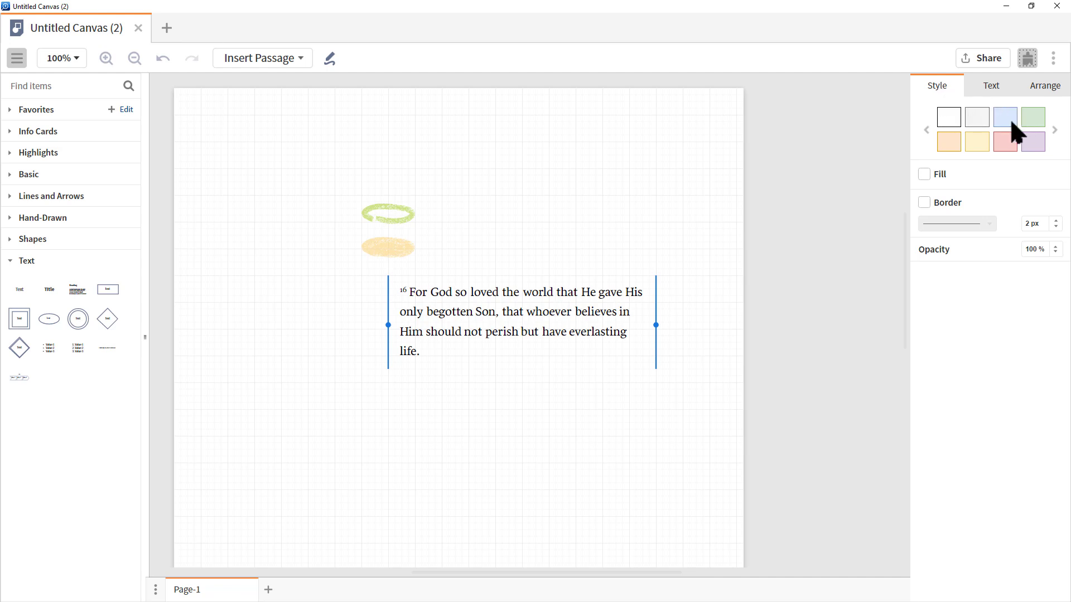
left_click(989, 90)
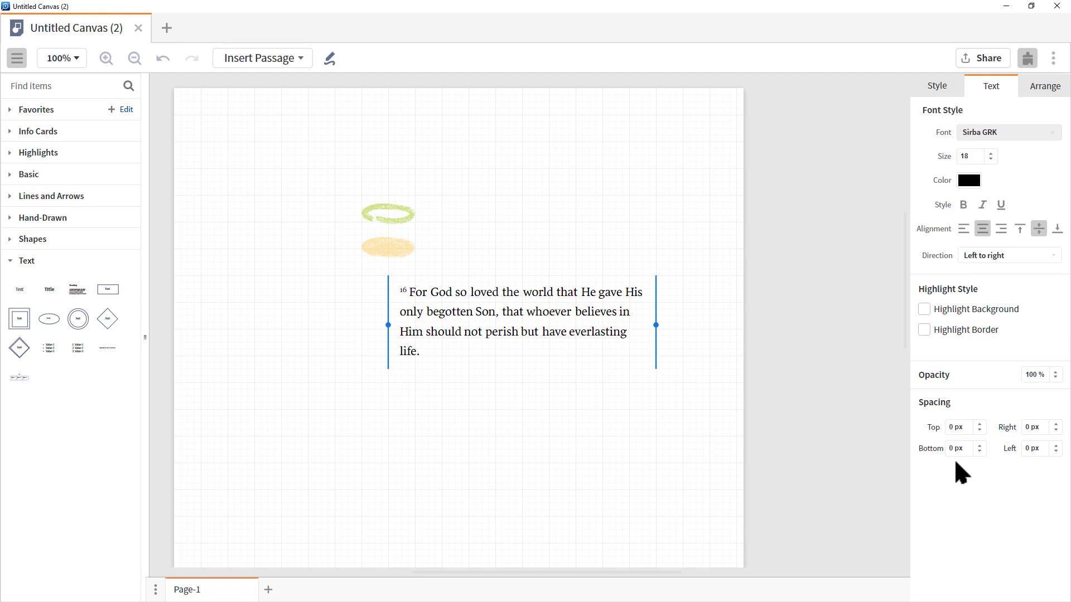
left_click(1045, 88)
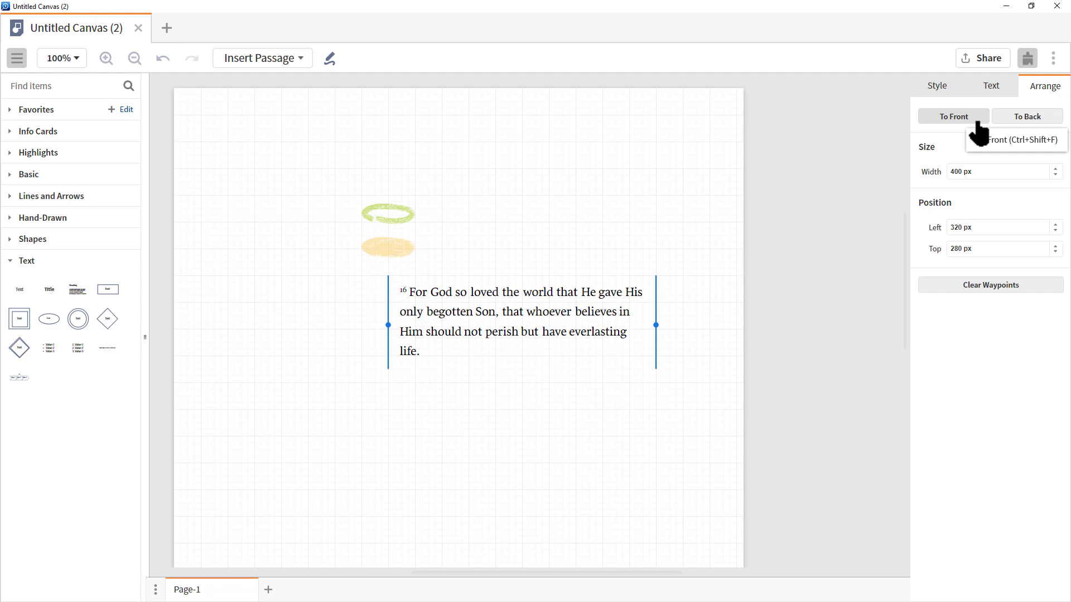
left_click(935, 88)
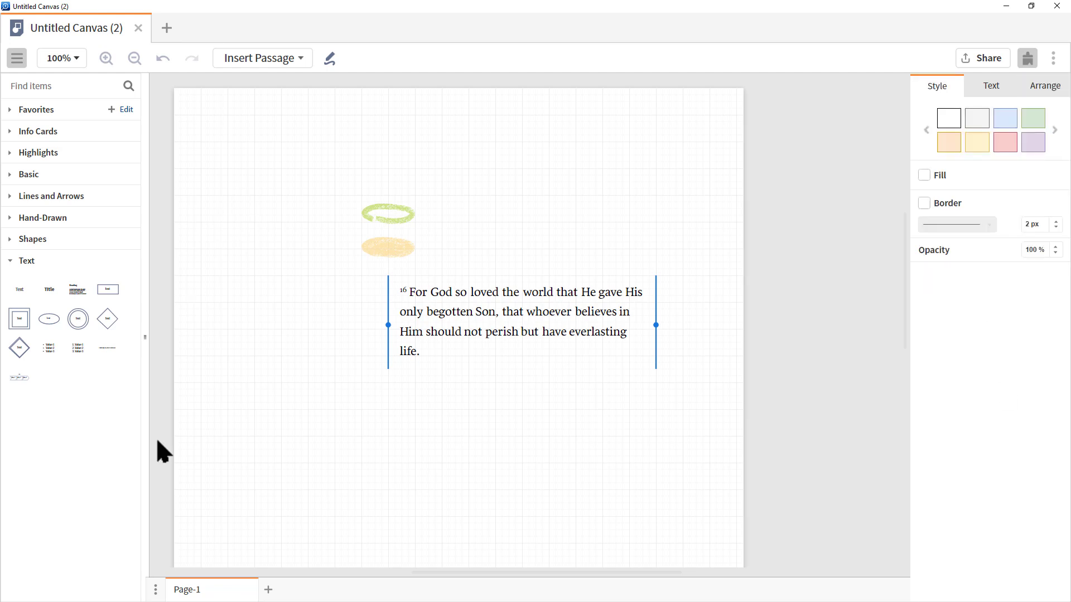
- Examine the insert, delete, rename and duplicate options for Page-1, closing the rename dialog without changes
left_click(156, 592)
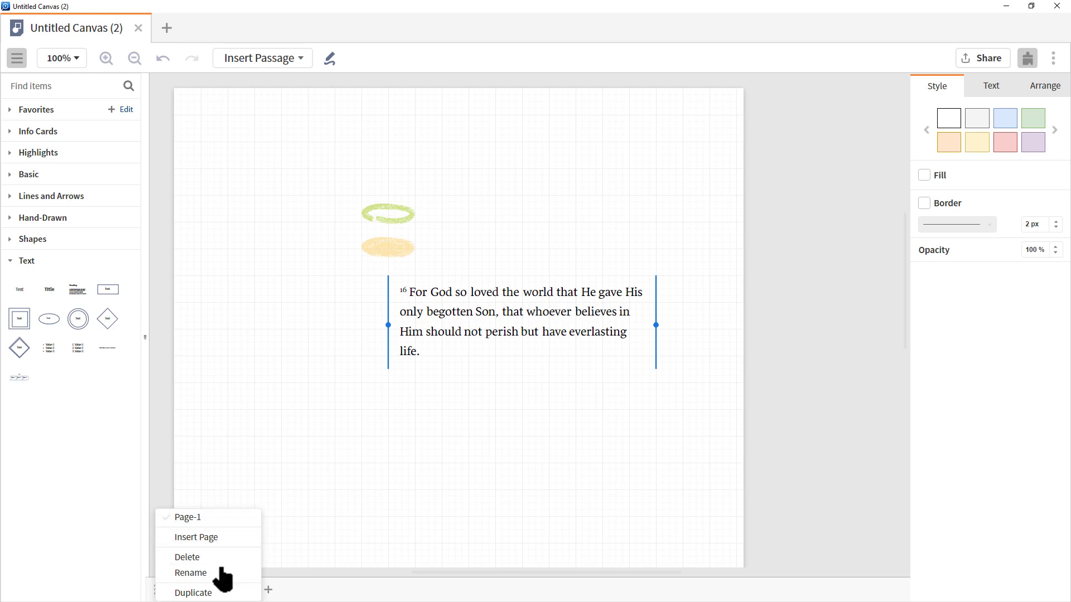
left_click(331, 592)
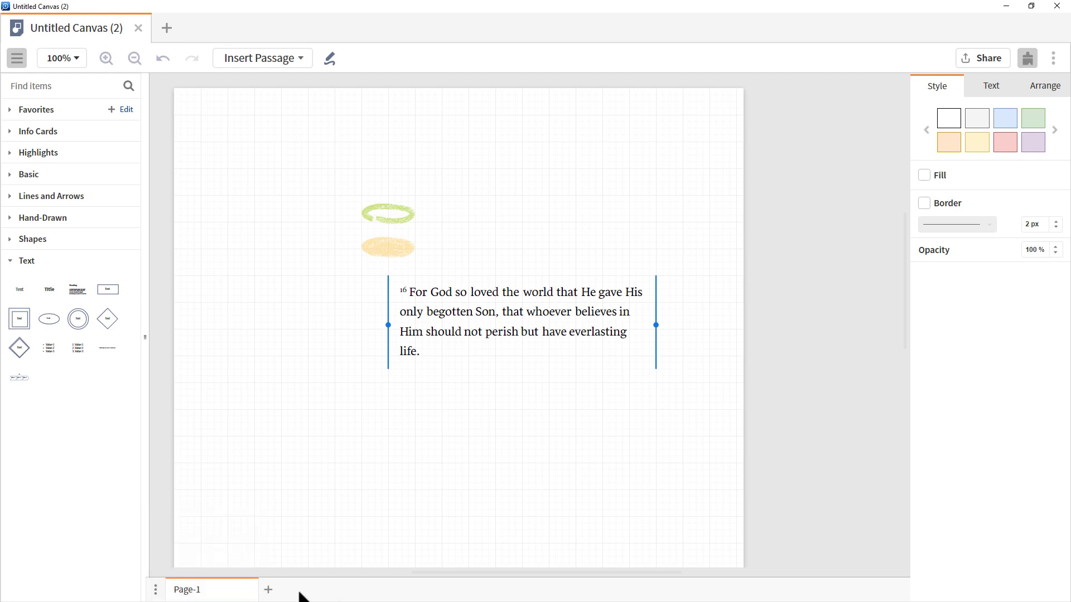
double_click(188, 591)
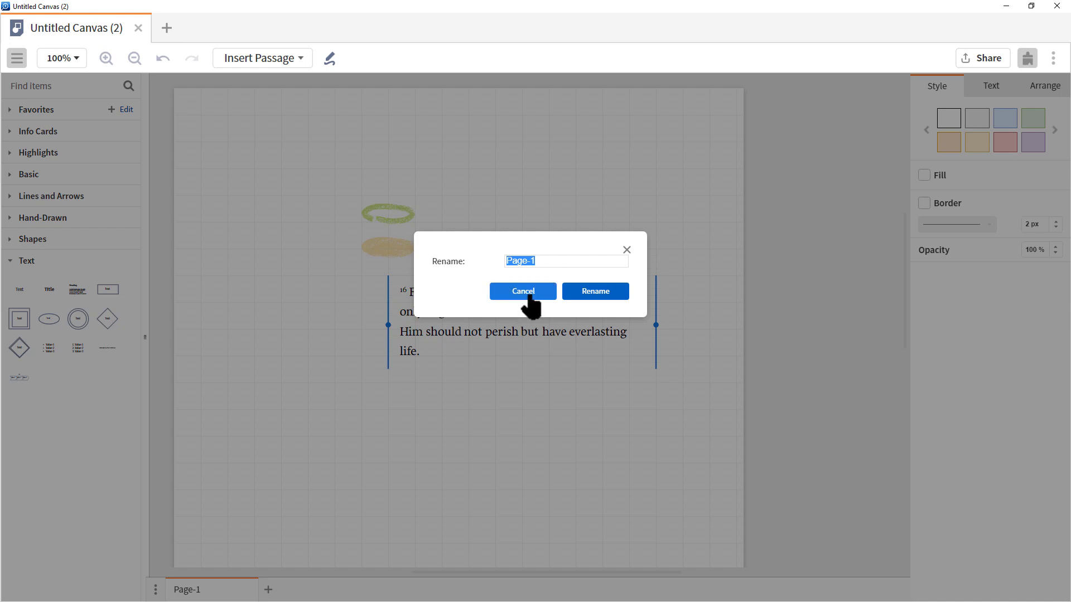
left_click(524, 292)
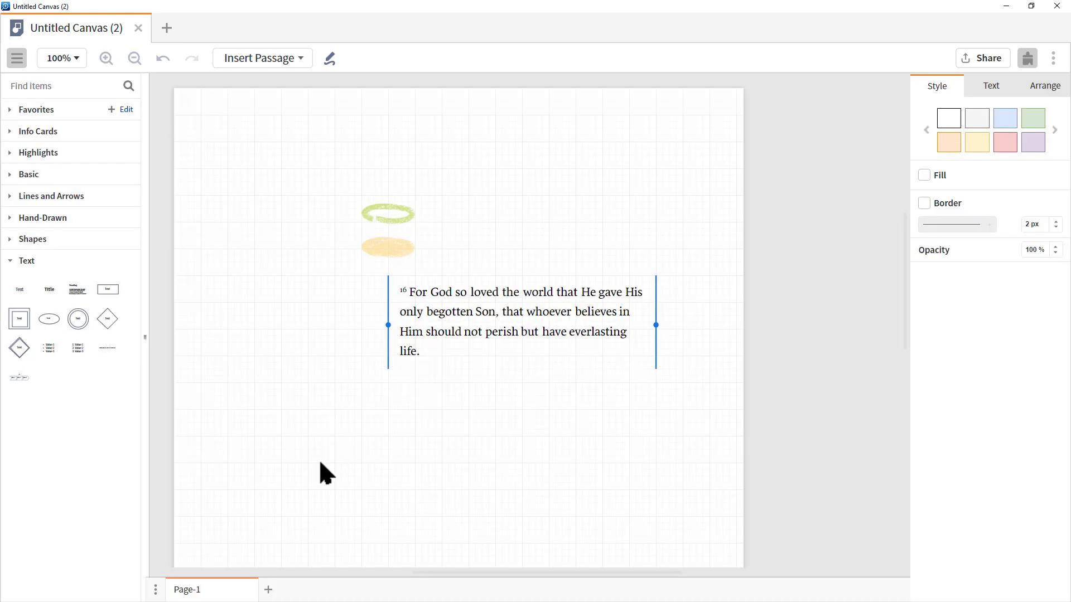
right_click(194, 591)
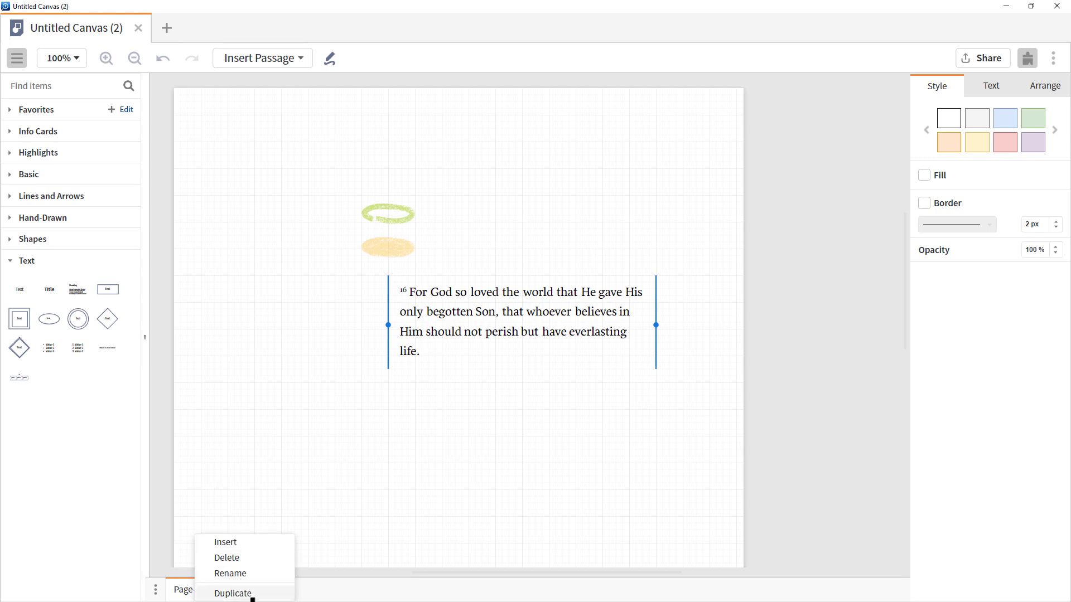
left_click(347, 595)
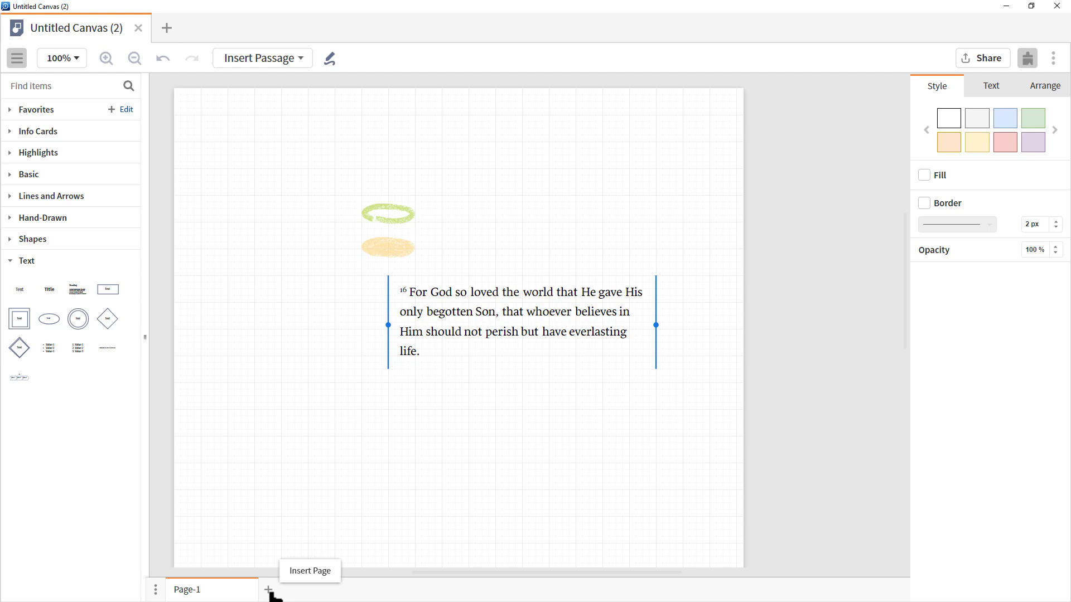
- Enlarge the Canvas interface and content by raising the text size to the long tick mark on its scale
left_click(1053, 58)
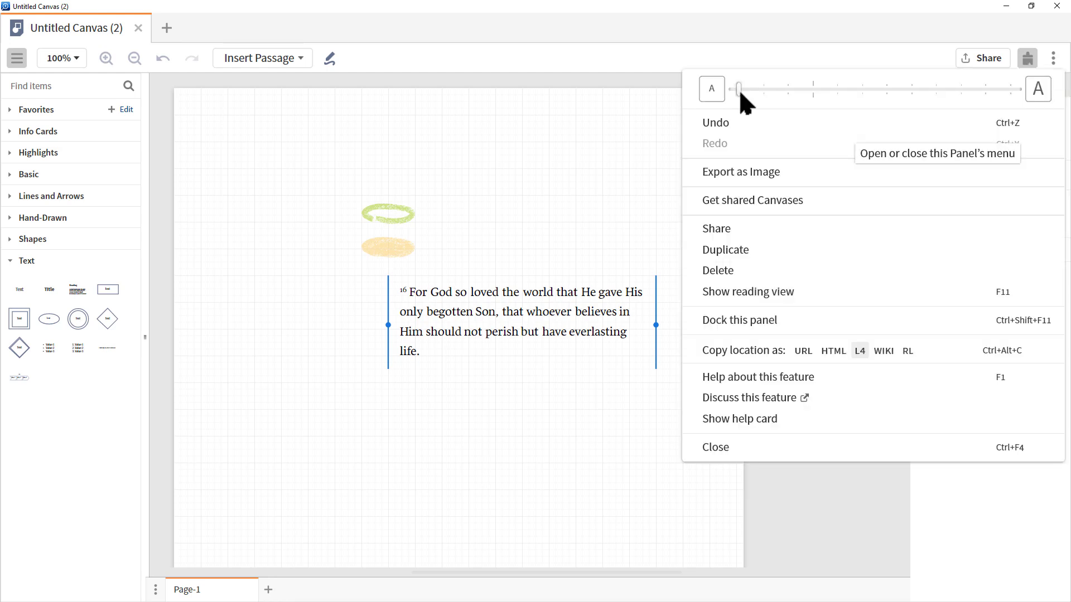
left_click(812, 89)
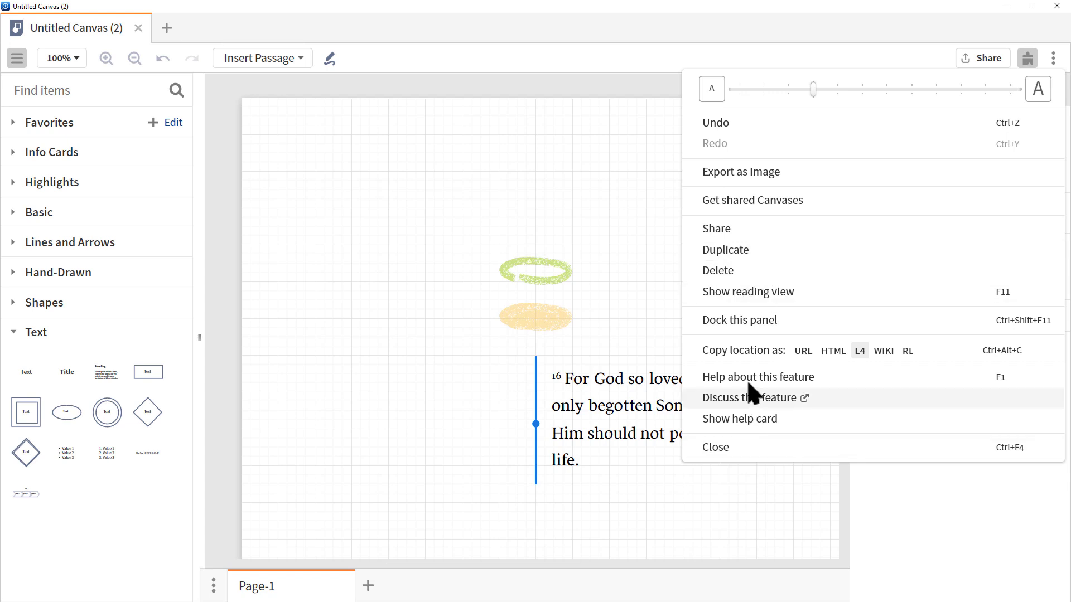
left_click(621, 80)
key("ctrl+2")
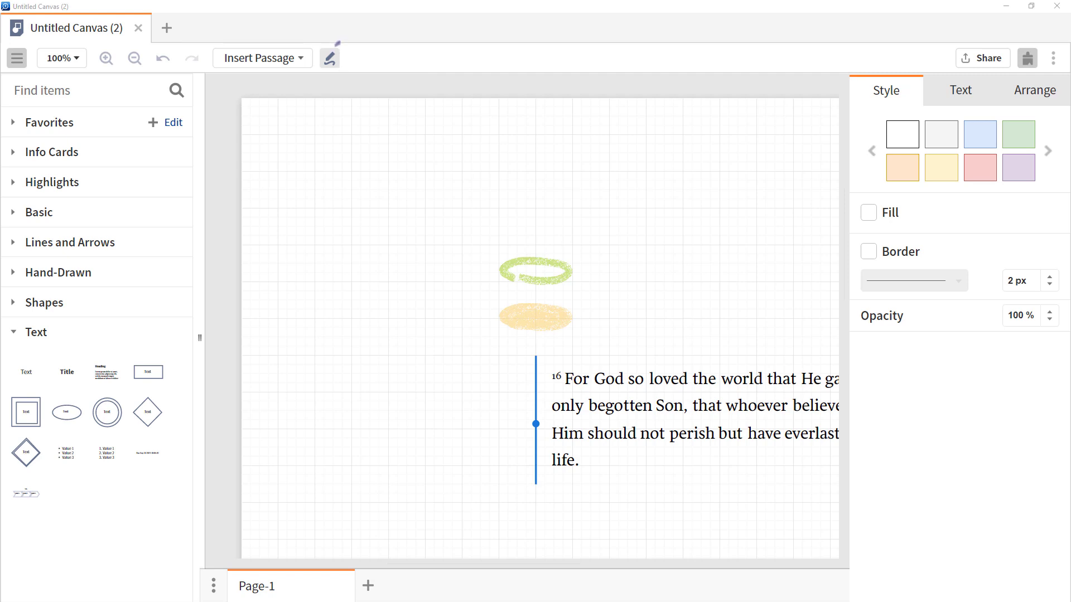
- Start a freehand drawing and sketch a wavy black line of thickness 2 below the passage
mouse_move(339, 44)
left_mouse_down()
mouse_move(305, 67)
mouse_move(352, 51)
mouse_move(340, 46)
left_mouse_up()
key("Escape")
left_click(332, 58)
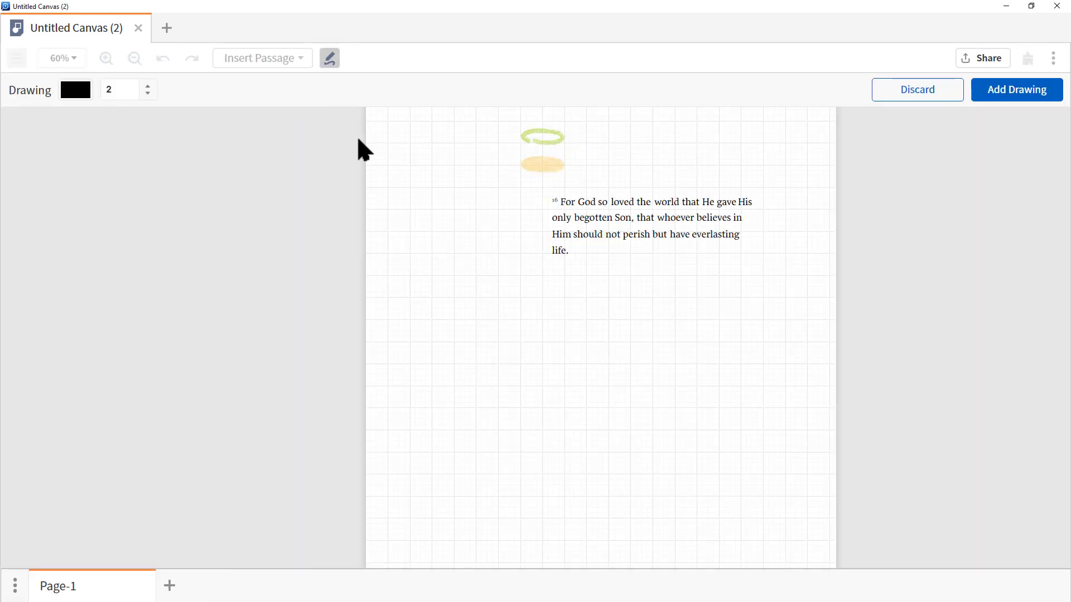
mouse_move(473, 366)
left_mouse_down()
mouse_move(488, 330)
mouse_move(561, 379)
mouse_move(723, 379)
mouse_move(725, 389)
left_mouse_up()
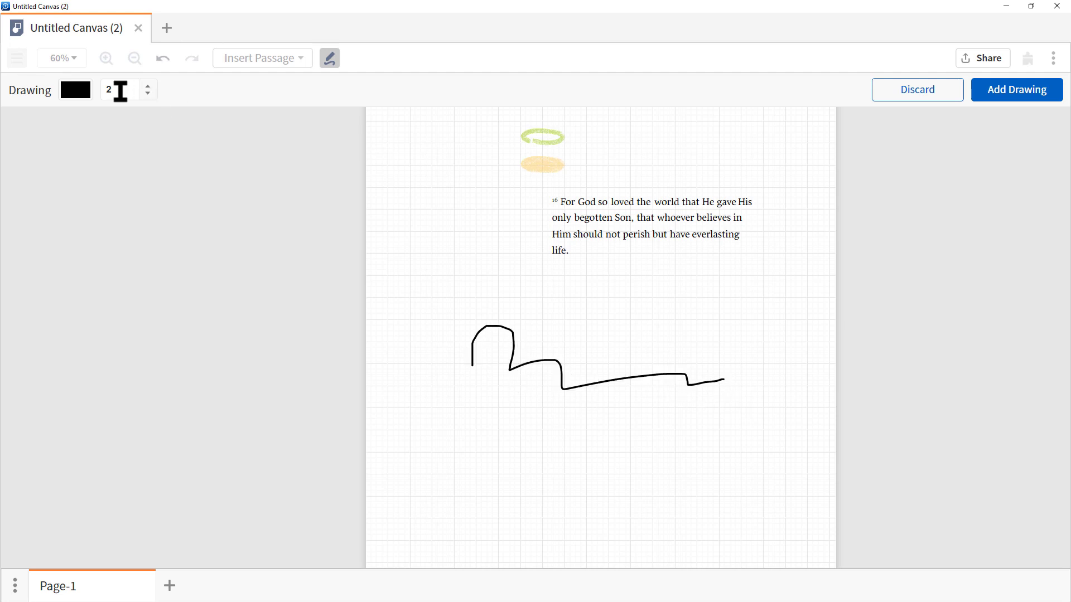
- Change the drawing colour to the recently used pure red and sketch a wavy line below the black one
left_click(85, 96)
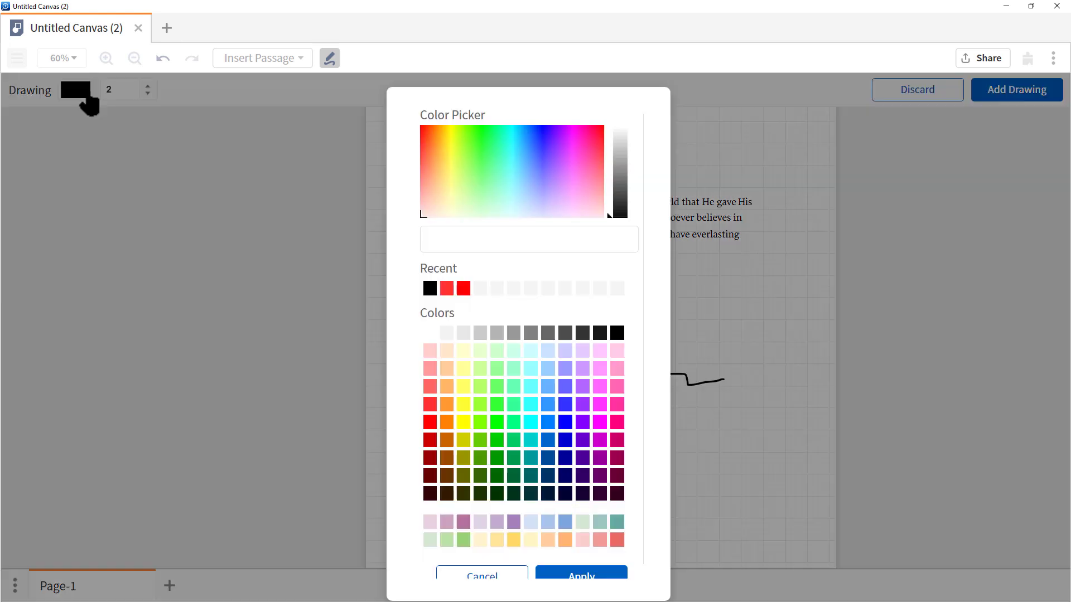
left_click(461, 289)
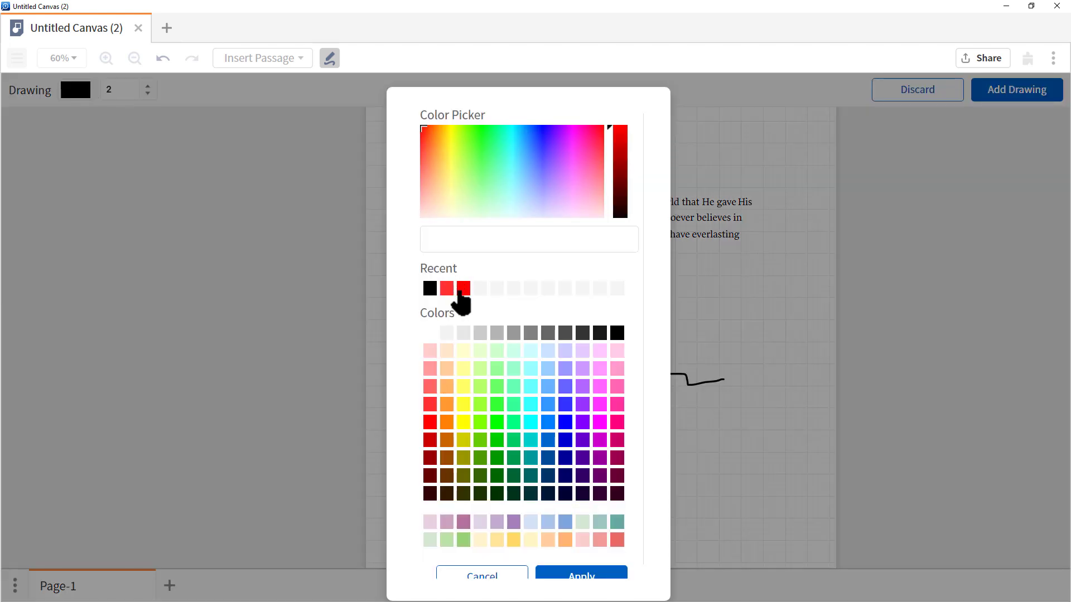
left_click(577, 575)
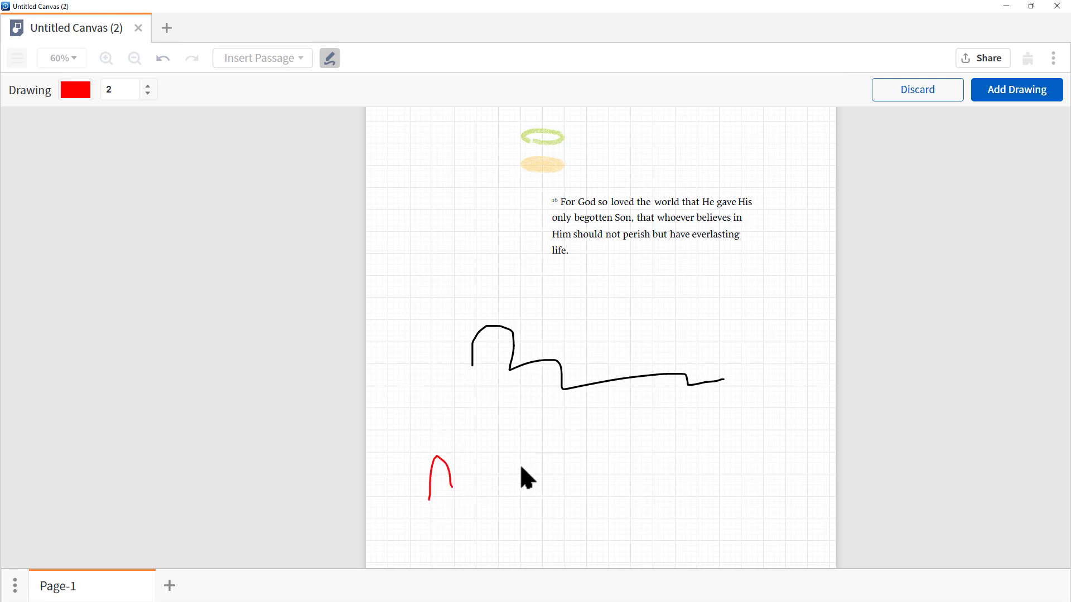
left_click_drag(521, 468, 693, 459)
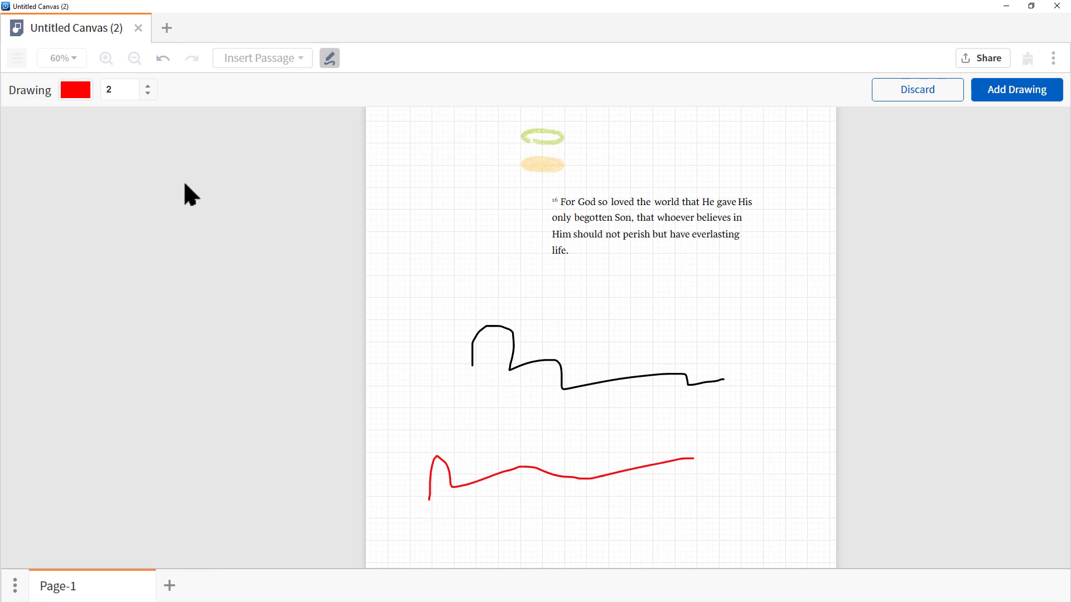
- Set the stroke thickness to 7, sketch a thick red line between the two lines, and add the drawing to the canvas
left_click(148, 85)
left_click(148, 86)
left_click(148, 85)
left_click(148, 86)
left_click(148, 86)
left_click_drag(481, 431, 699, 426)
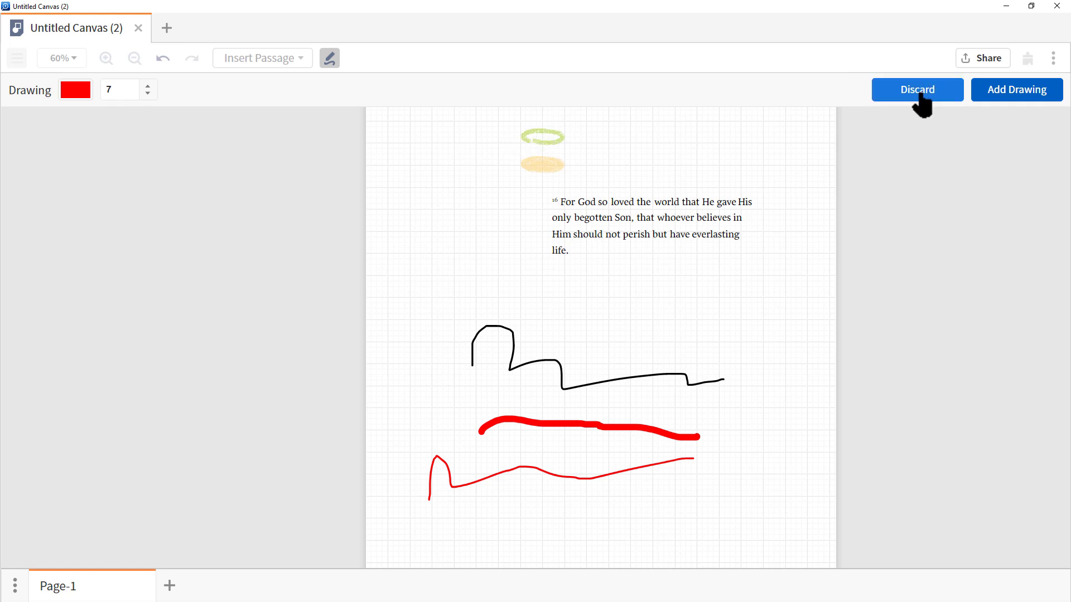
left_click(1017, 92)
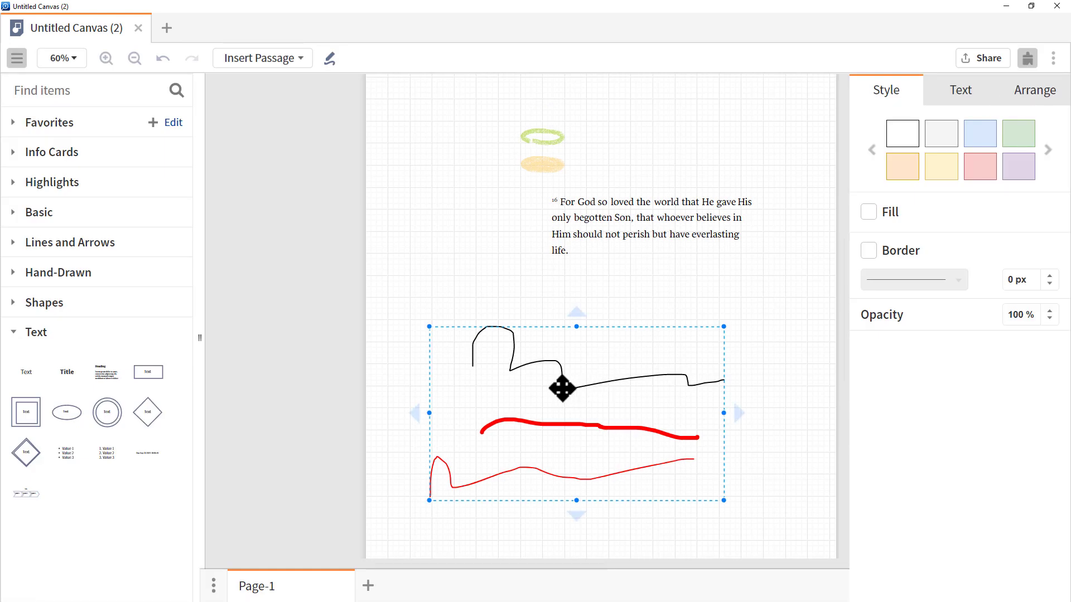
- Move the added drawing slightly to the right and delete it from the canvas
mouse_move(562, 389)
left_mouse_down()
mouse_move(545, 282)
mouse_move(669, 329)
mouse_move(598, 389)
mouse_move(577, 389)
left_mouse_up()
right_click(663, 413)
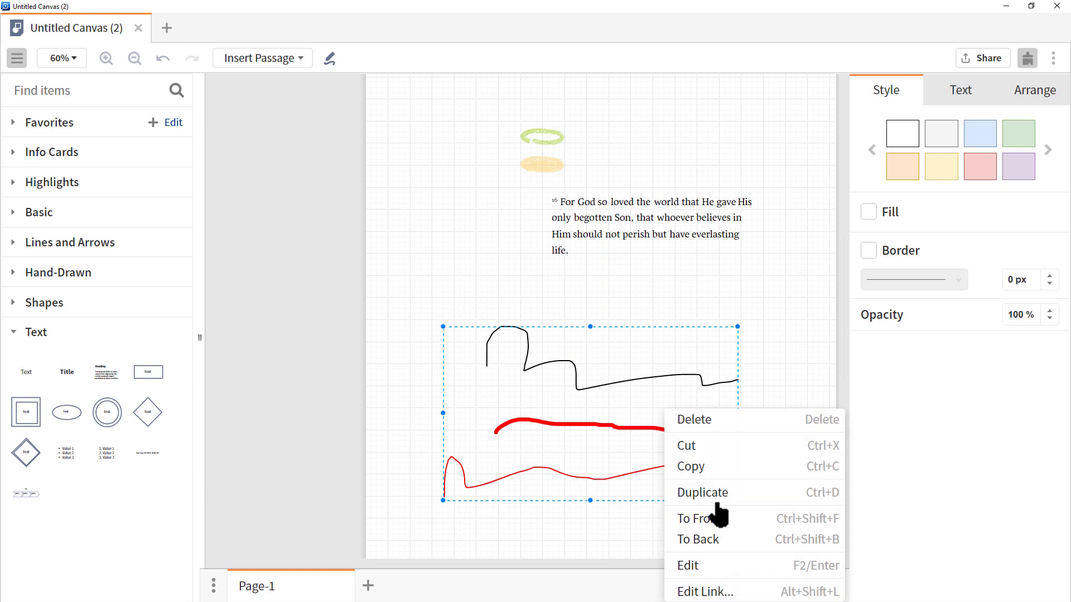
left_click(706, 424)
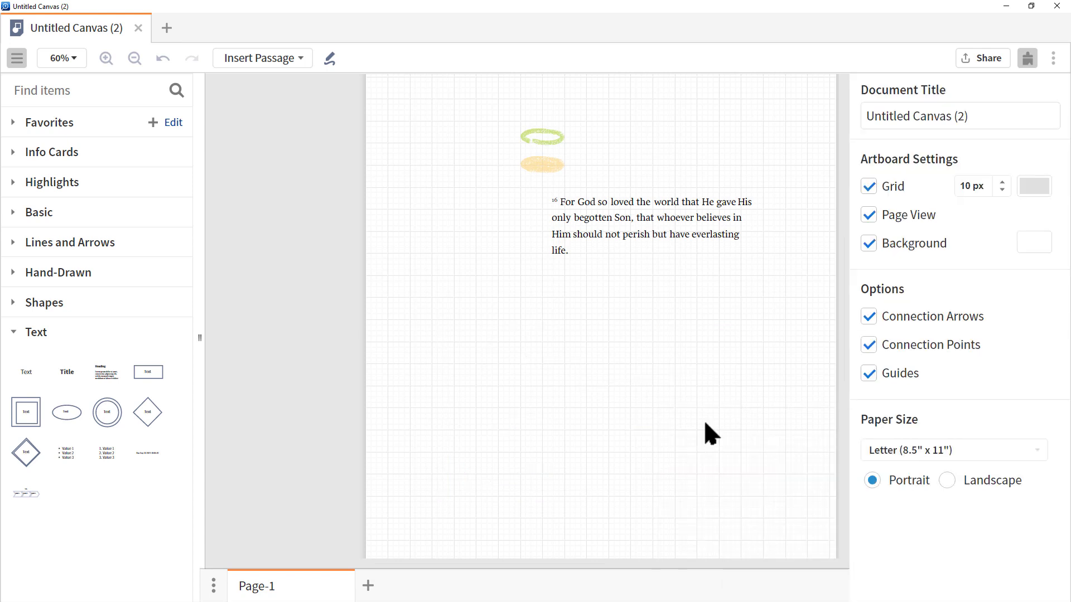
- Sketch a thick red hump-shaped curve below the passage with thickness 7 and add the drawing to the canvas
left_click(332, 59)
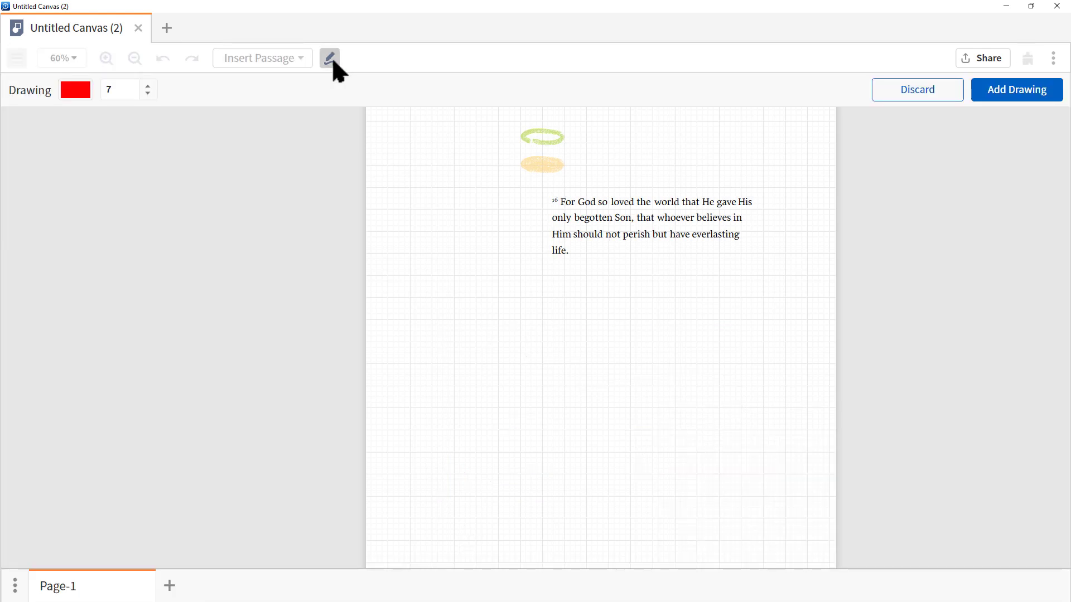
mouse_move(493, 401)
left_mouse_down()
mouse_move(536, 359)
mouse_move(686, 400)
left_mouse_up()
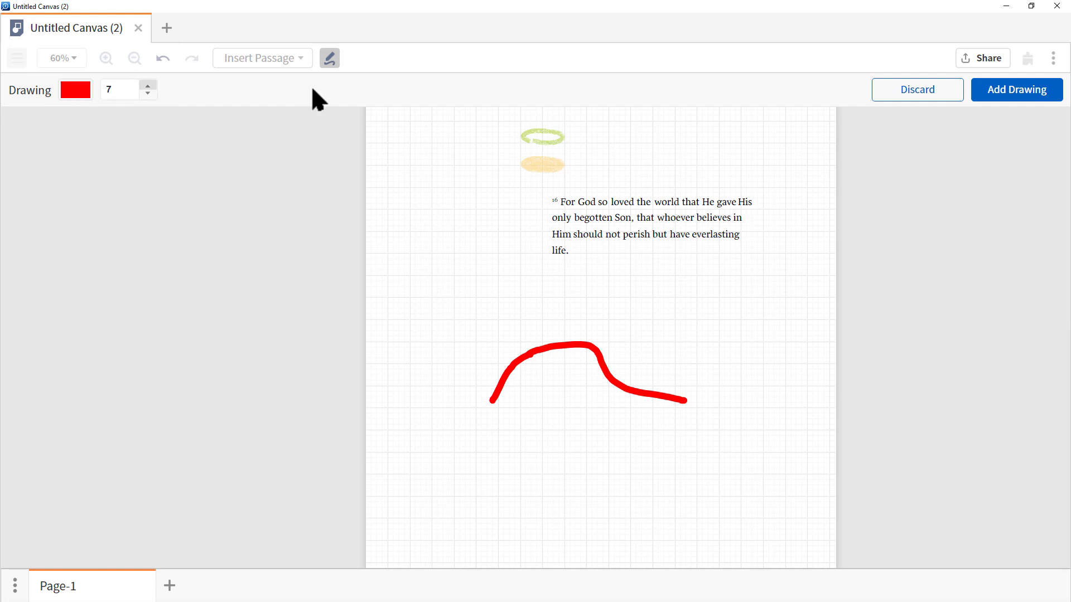
left_click(1024, 92)
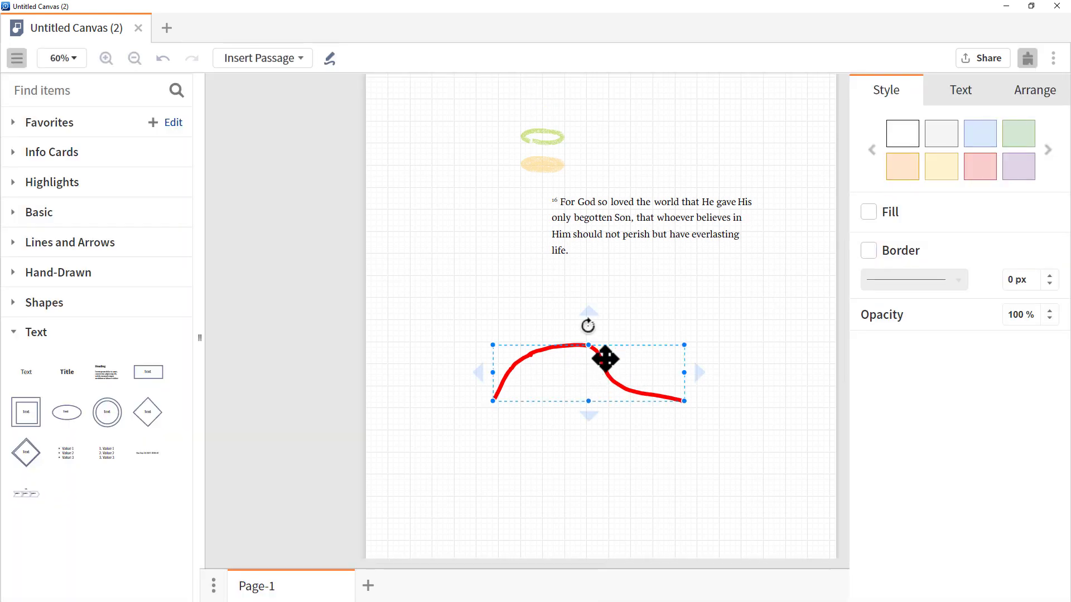
- Turn on the border of the added drawing and try to set its colour to green 00CC00
left_click(868, 251)
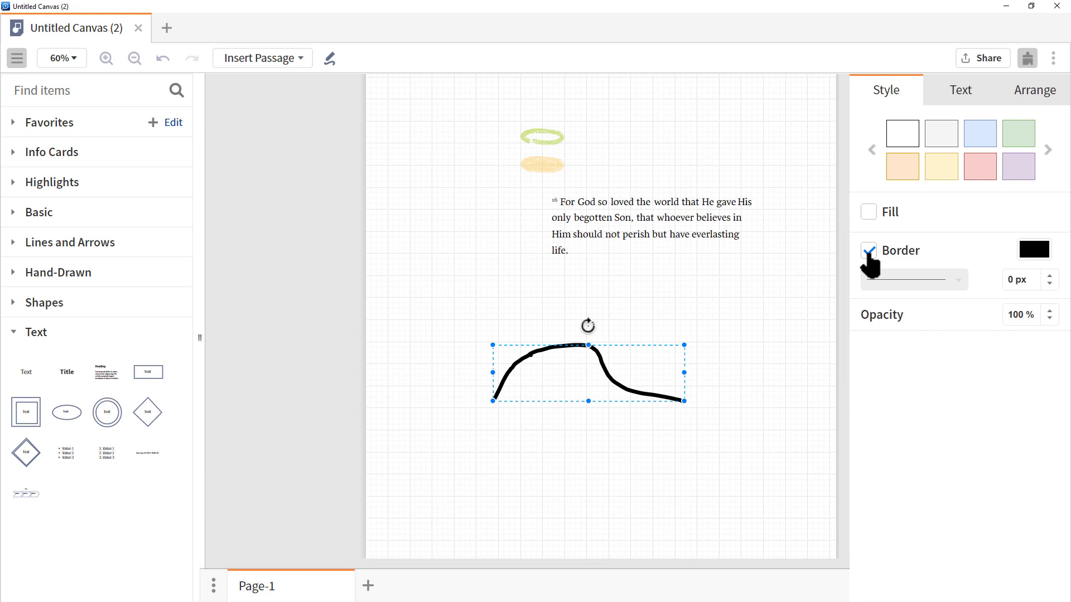
left_click(1030, 257)
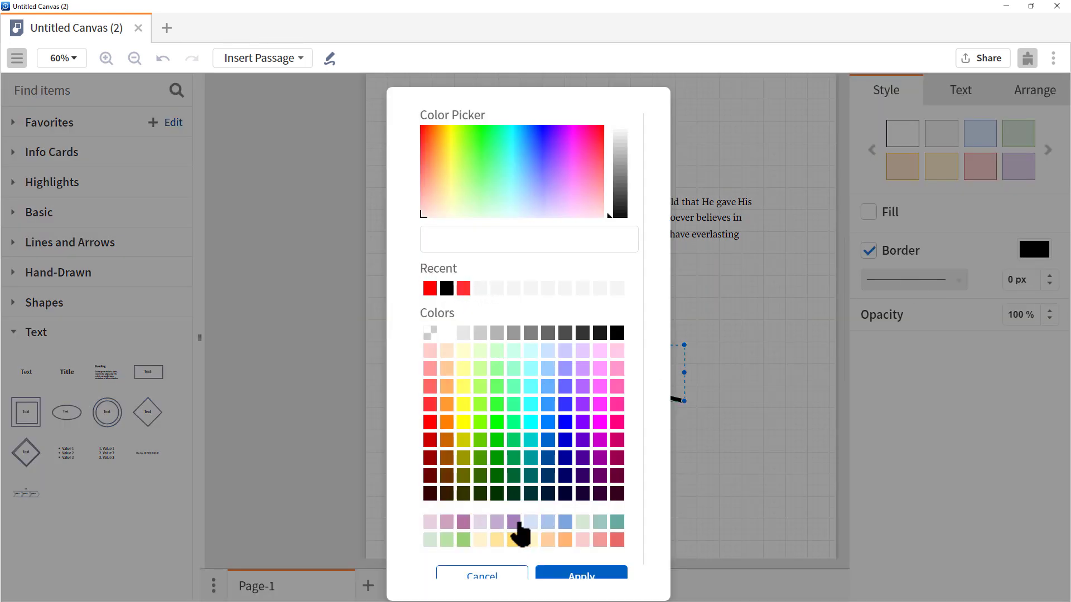
left_click(497, 441)
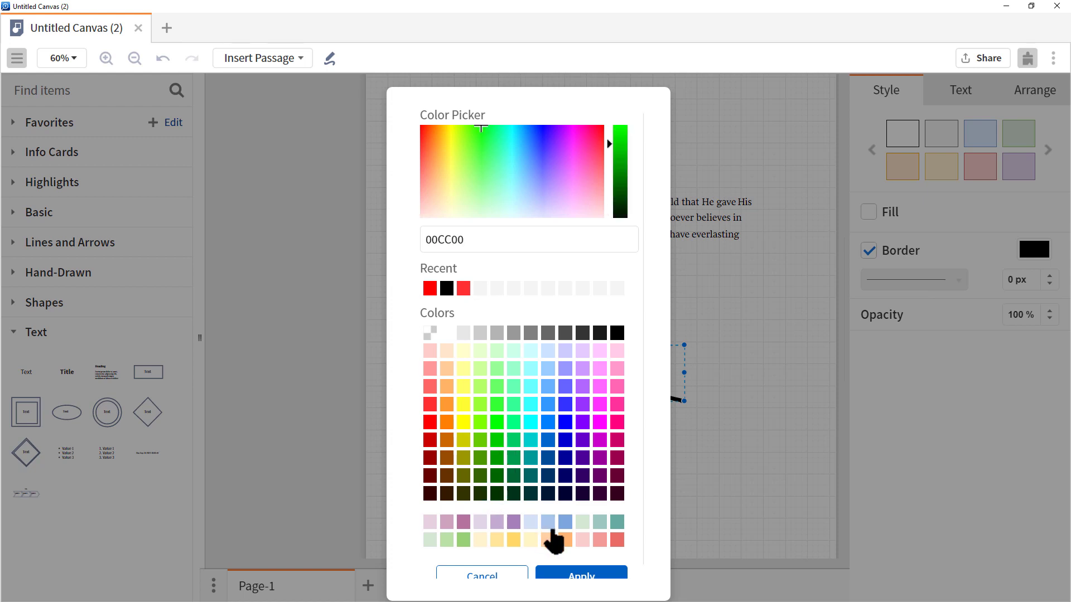
left_click(580, 578)
left_click(636, 489)
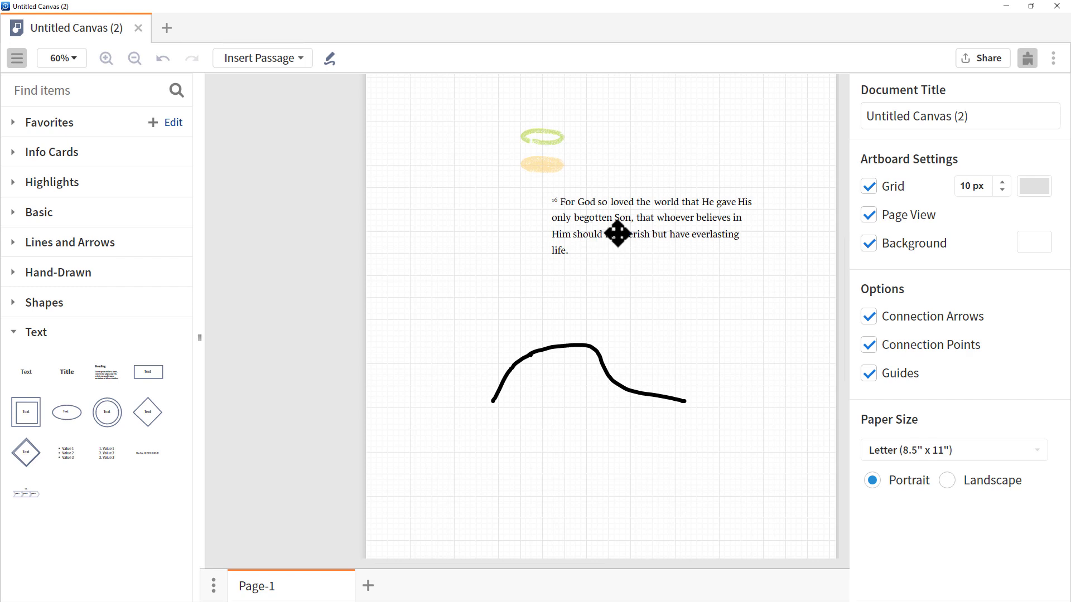
- Move the passage text block toward the left side of the page and slightly down
left_click(618, 234)
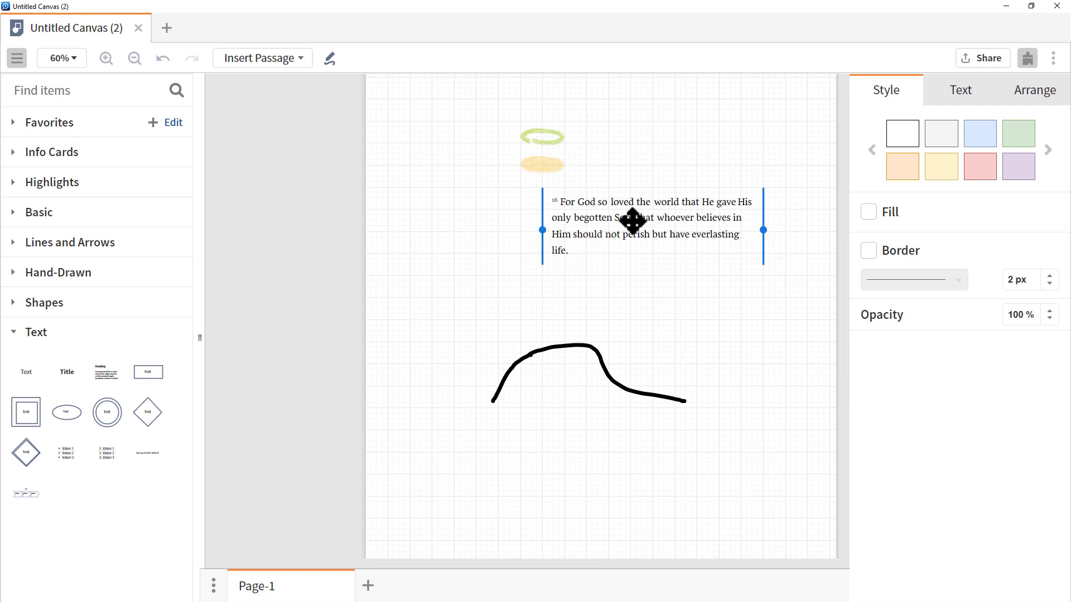
left_click_drag(633, 221, 500, 258)
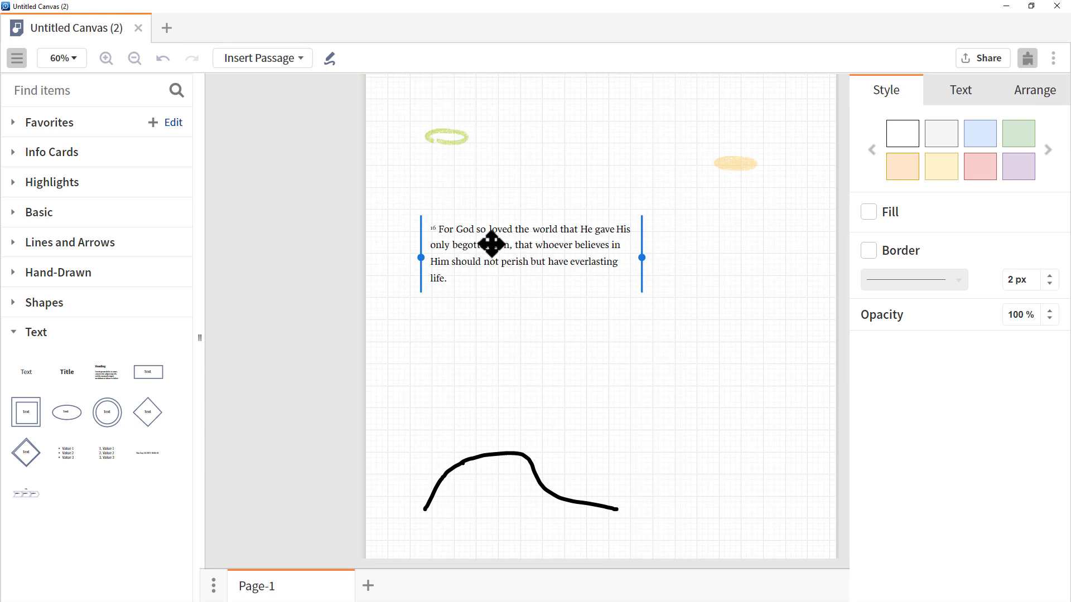
- Select the word "Son" in the passage and examine its info cards, including word rings, original language, person and word lookup
left_click(489, 242)
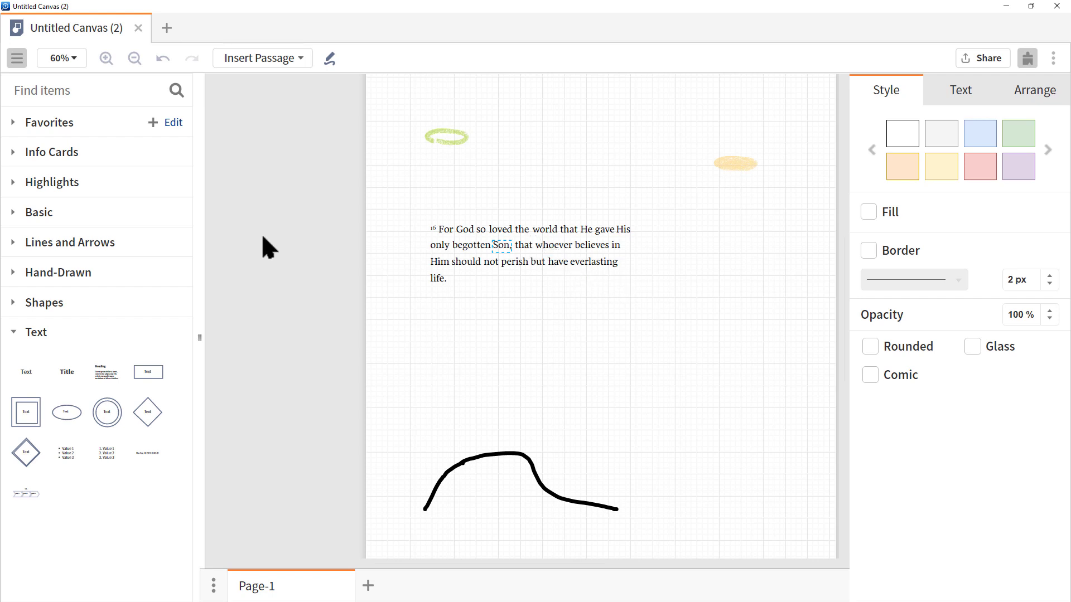
left_click(13, 153)
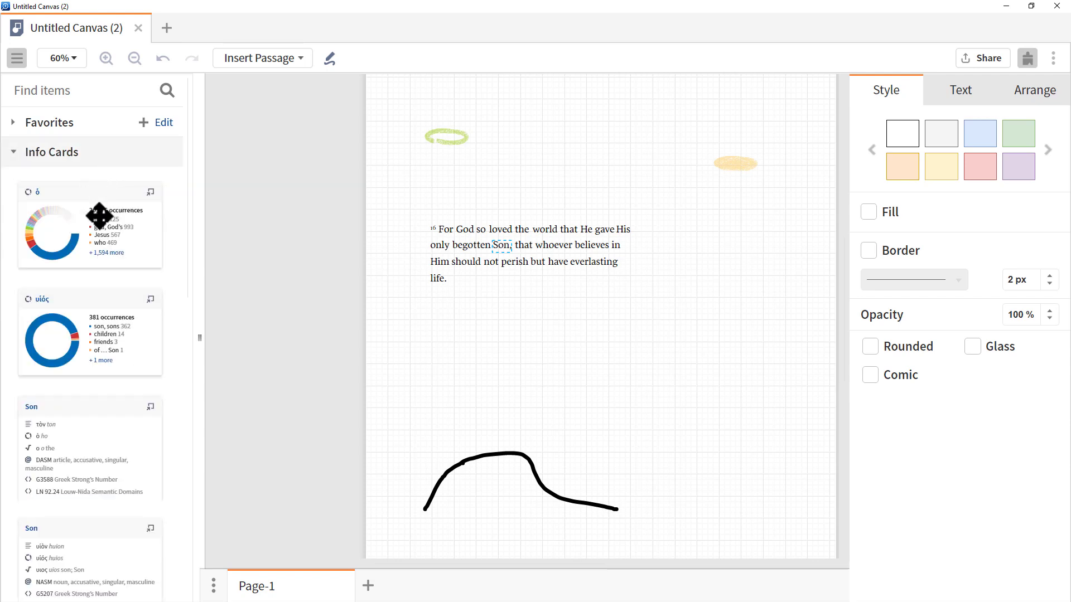
mouse_move(113, 225)
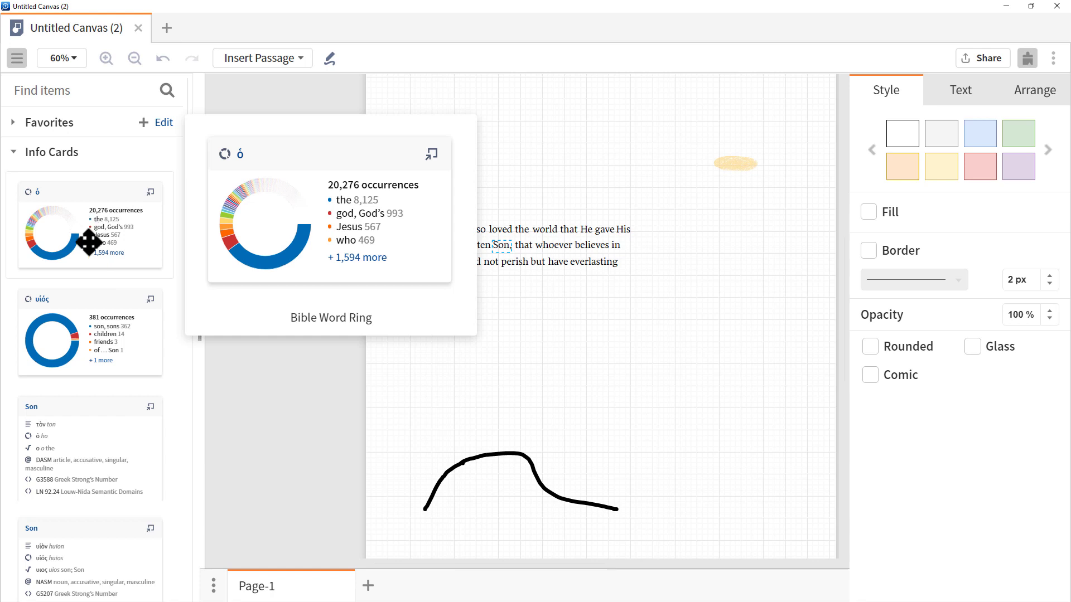
mouse_move(88, 306)
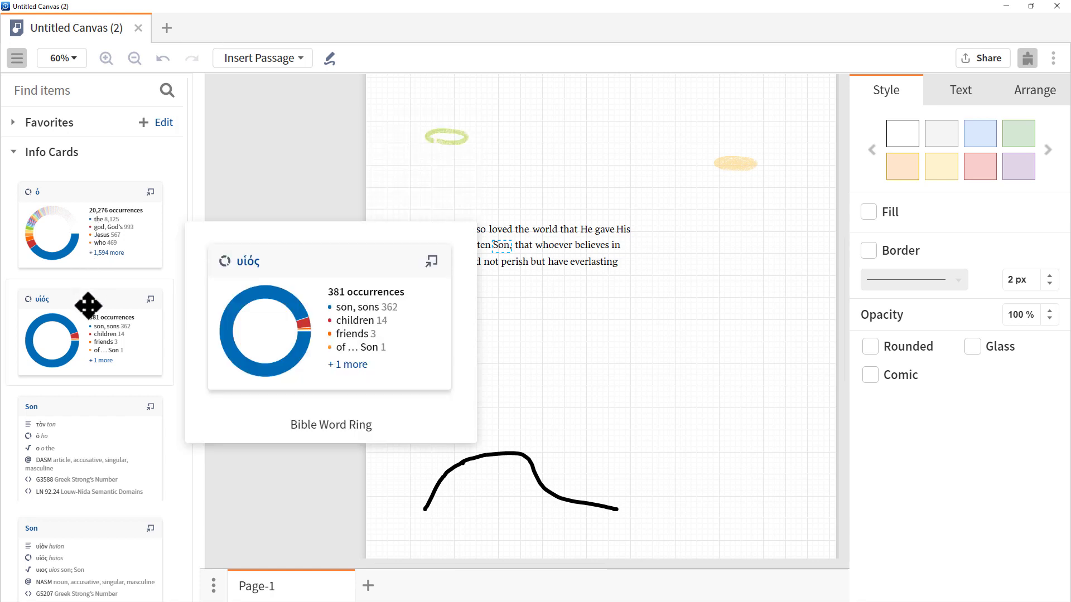
scroll(89, 321, "down", 2)
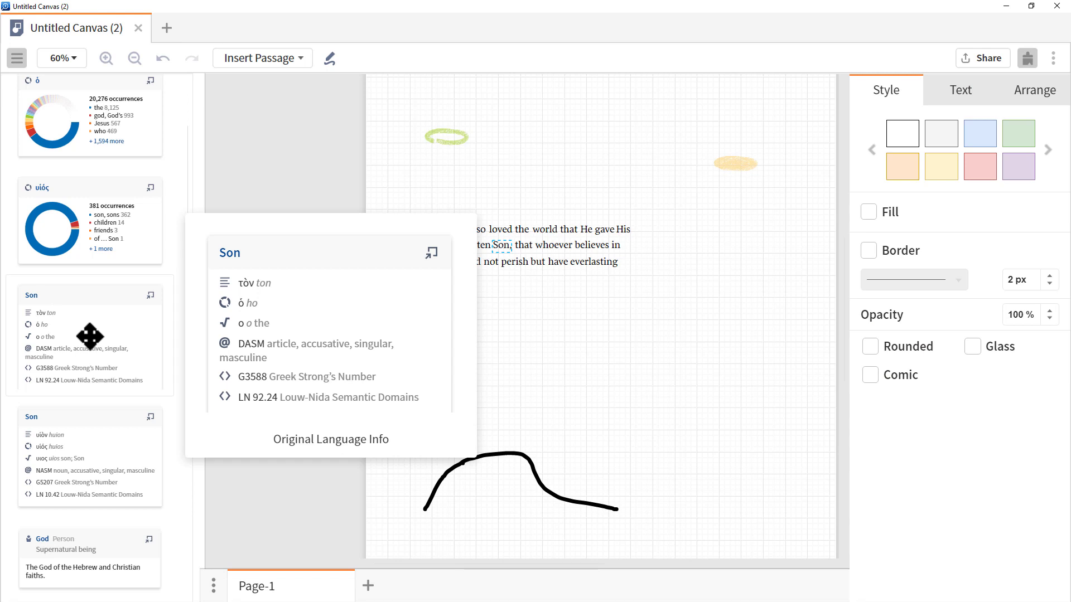
mouse_move(84, 443)
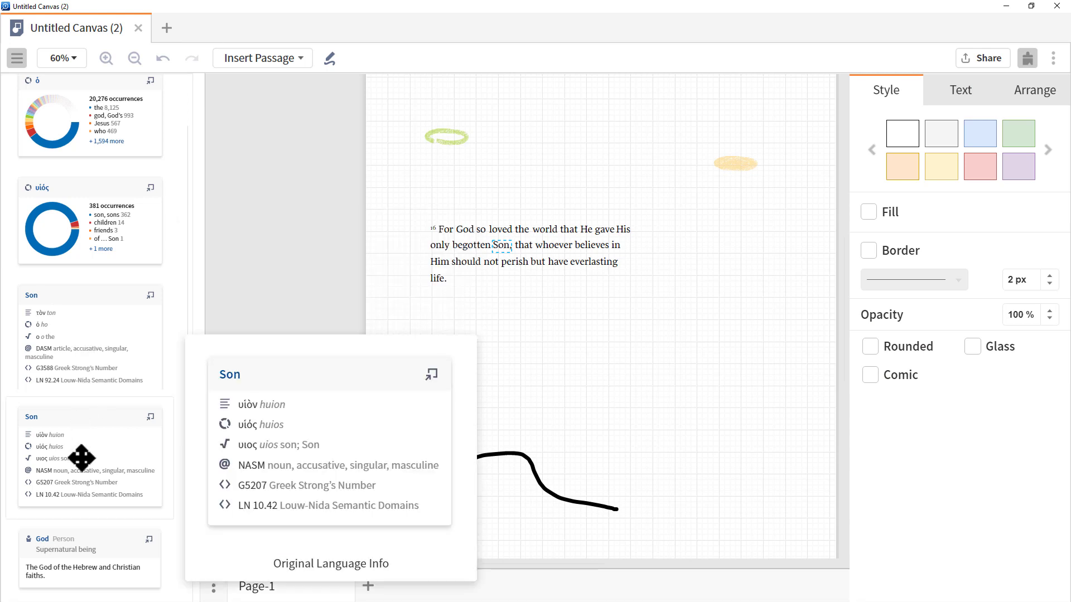
scroll(82, 459, "down", 2)
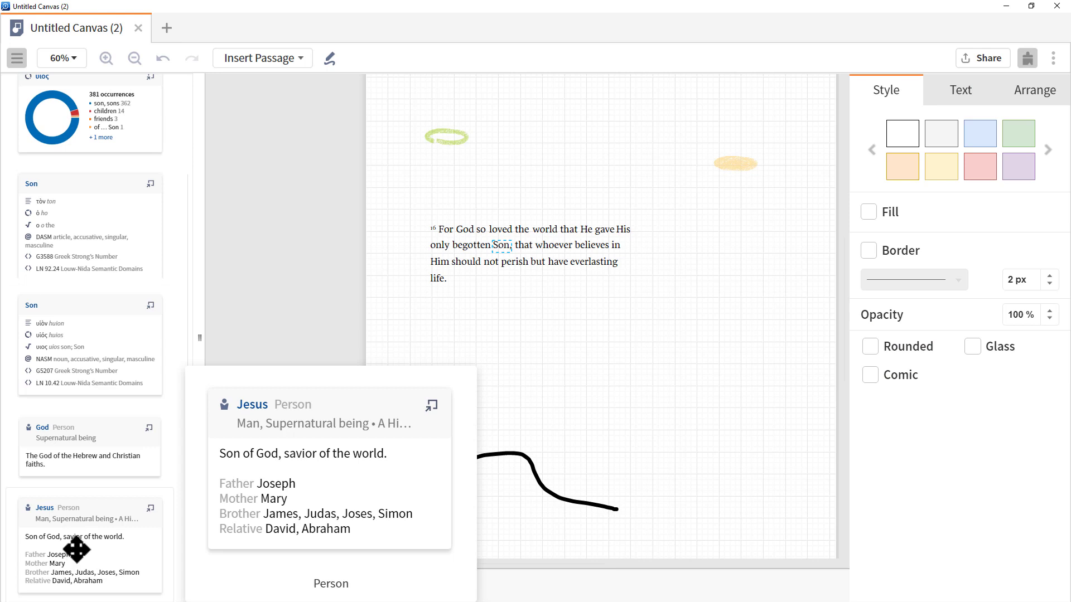
scroll(76, 549, "down", 3)
mouse_move(94, 487)
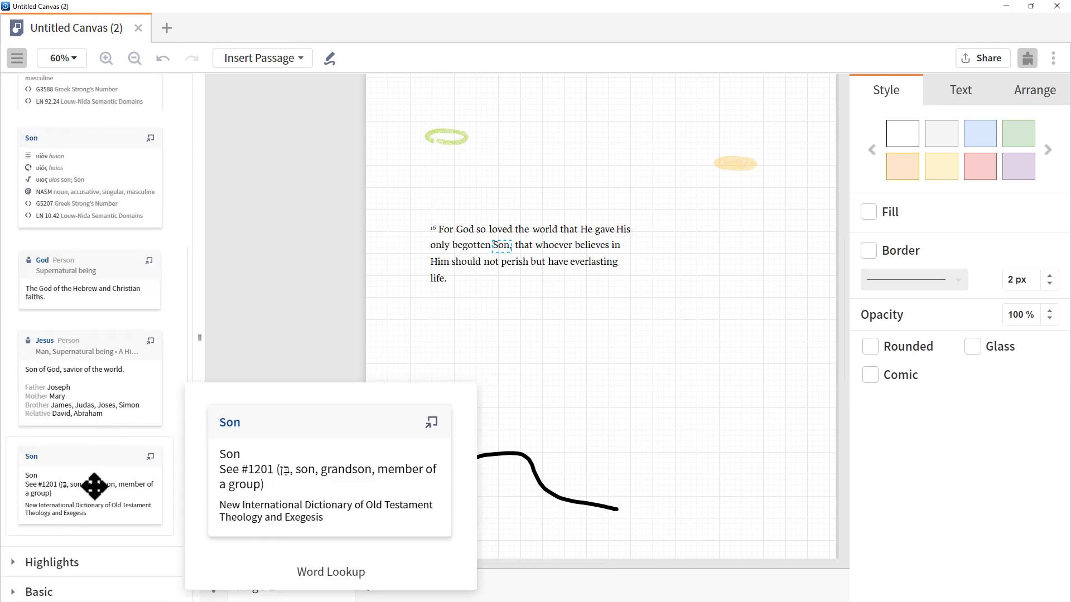
- Place the Son original language card for υἱόν on the canvas and position it just right of the passage
scroll(67, 305, "up", 2)
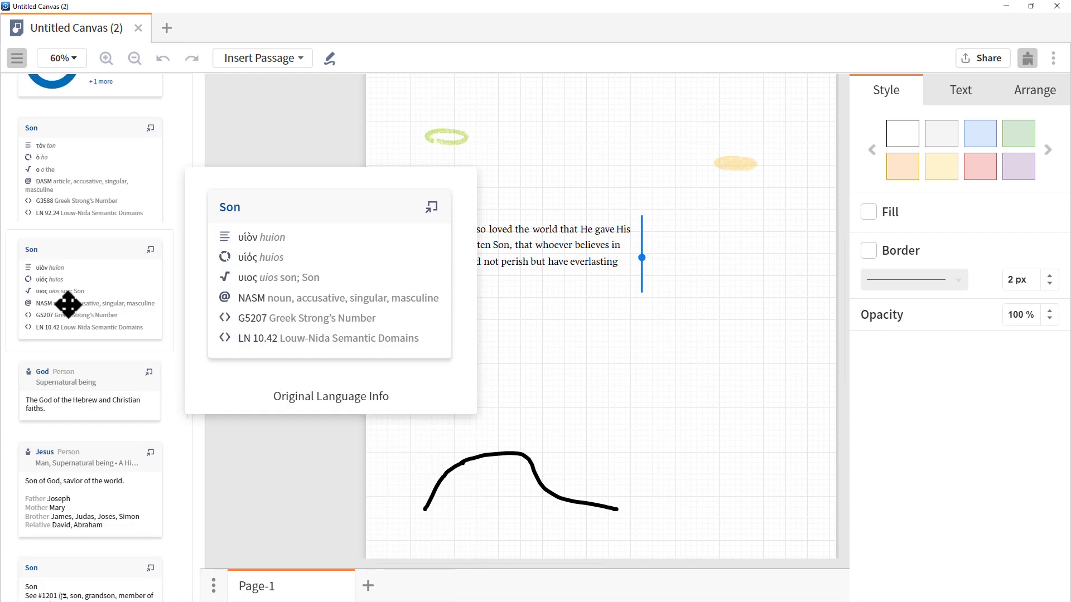
left_click_drag(68, 304, 634, 342)
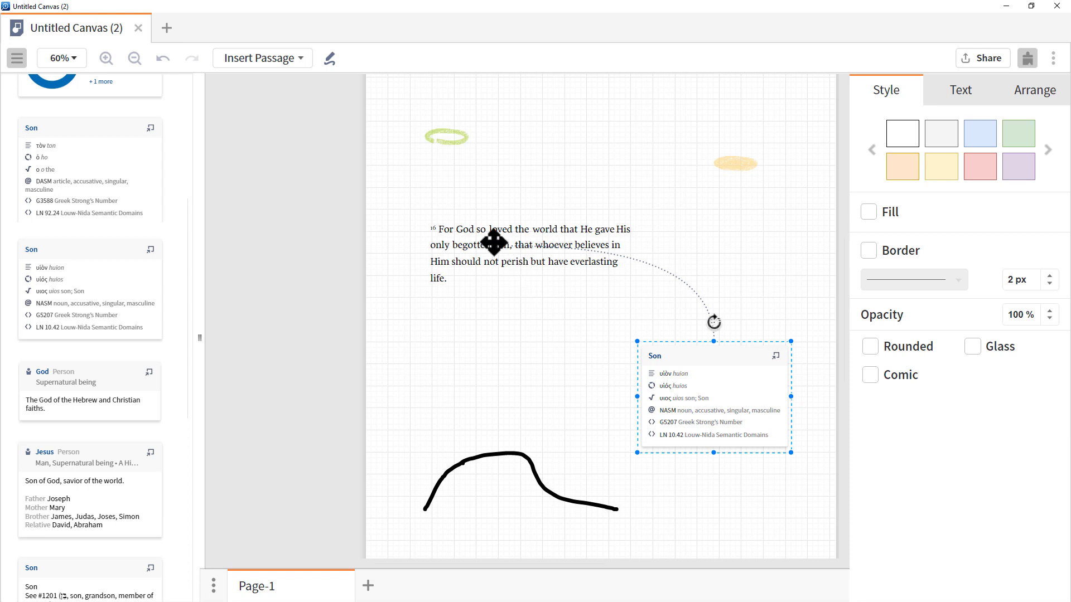
left_click_drag(701, 378, 724, 228)
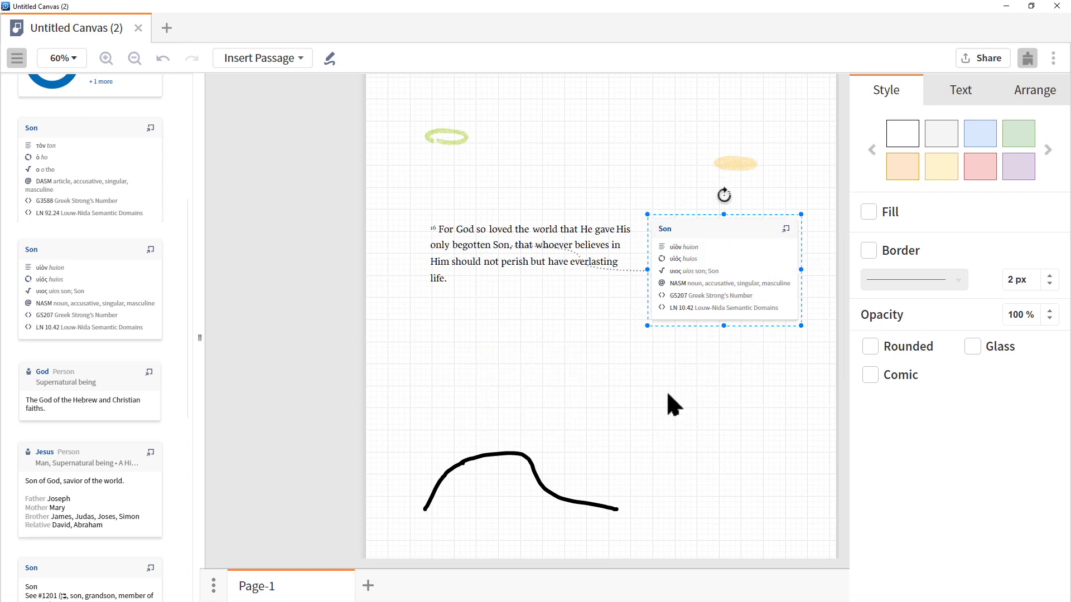
- Open the Bible Word Study for υἱός from the placed Son card and look over its lemma section
mouse_move(786, 230)
left_click(787, 230)
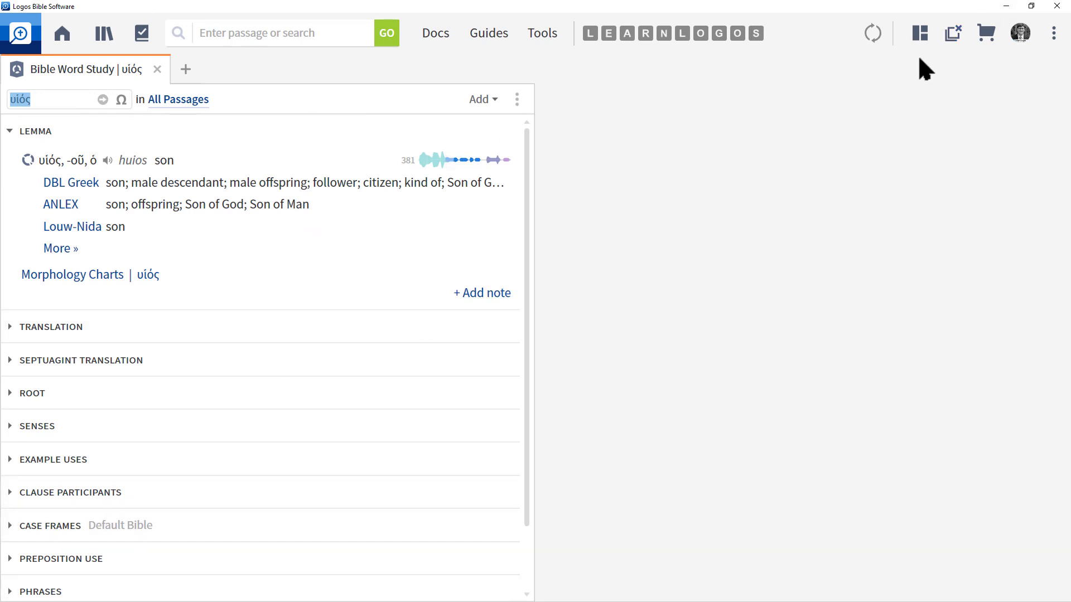
mouse_move(442, 167)
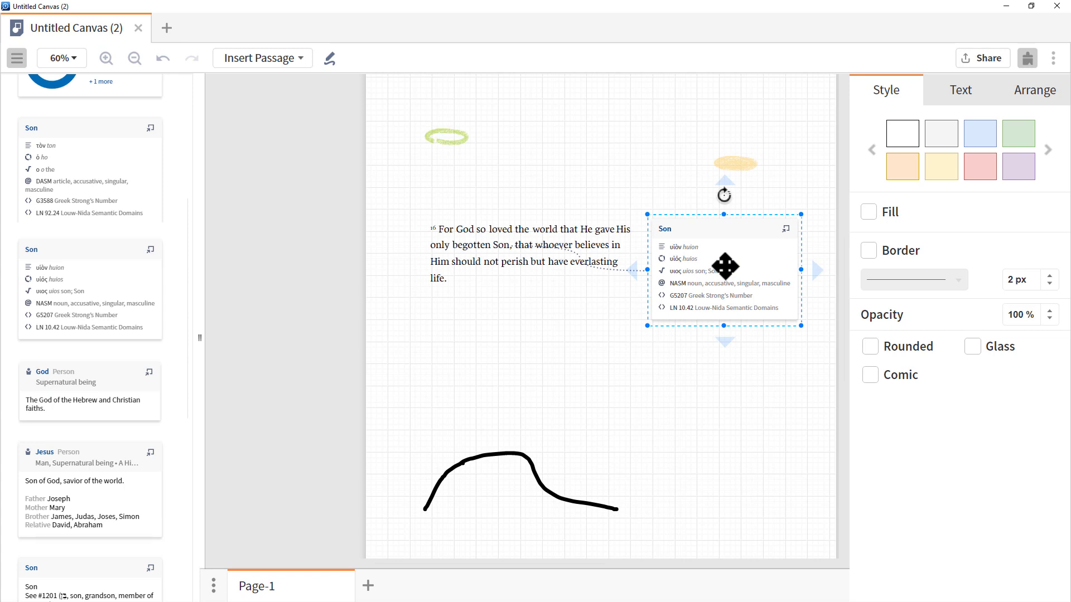
- Clone the Son card below itself with a connecting arrow, and undo the clone
left_click(725, 342)
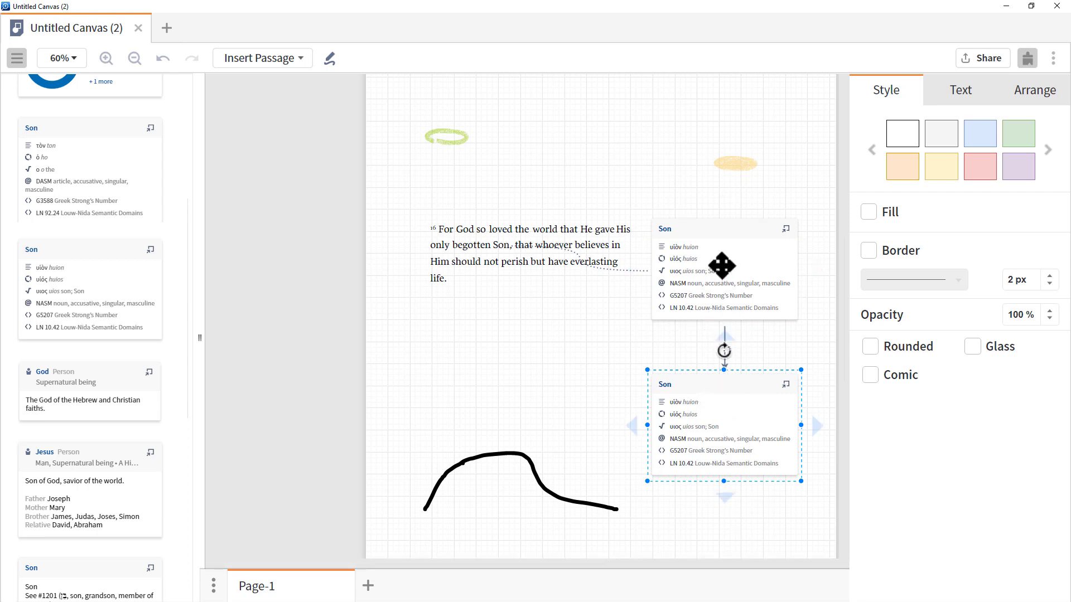
mouse_move(723, 258)
mouse_move(729, 427)
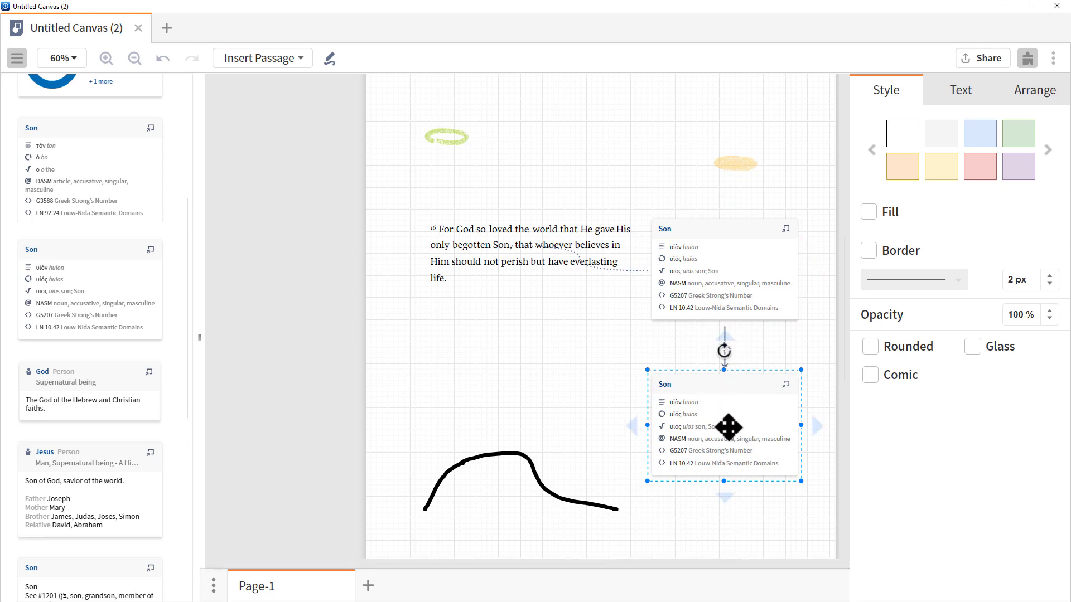
key("ctrl+a")
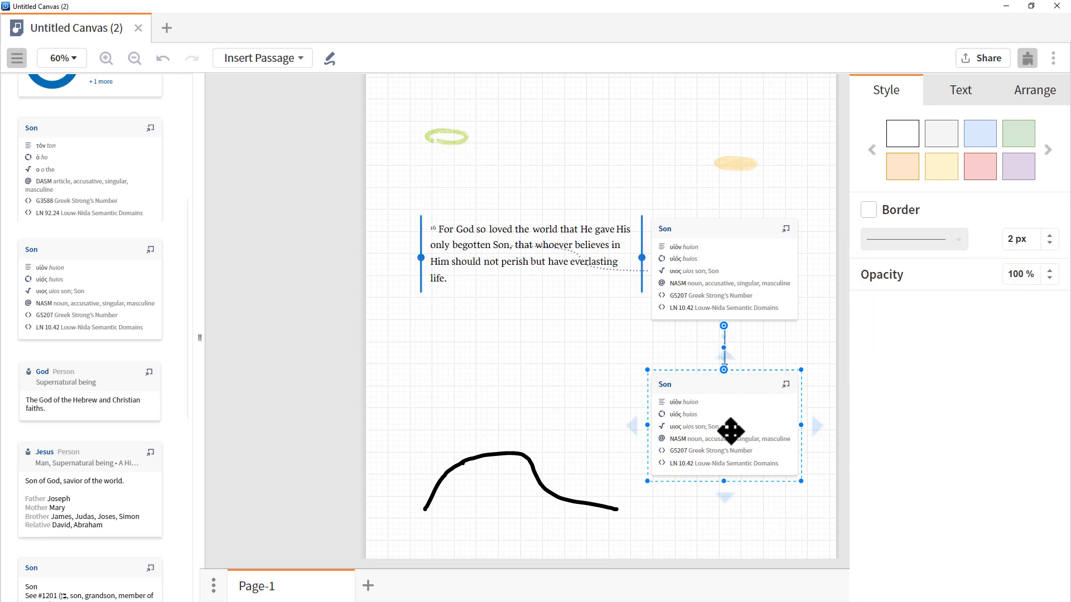
left_click(163, 59)
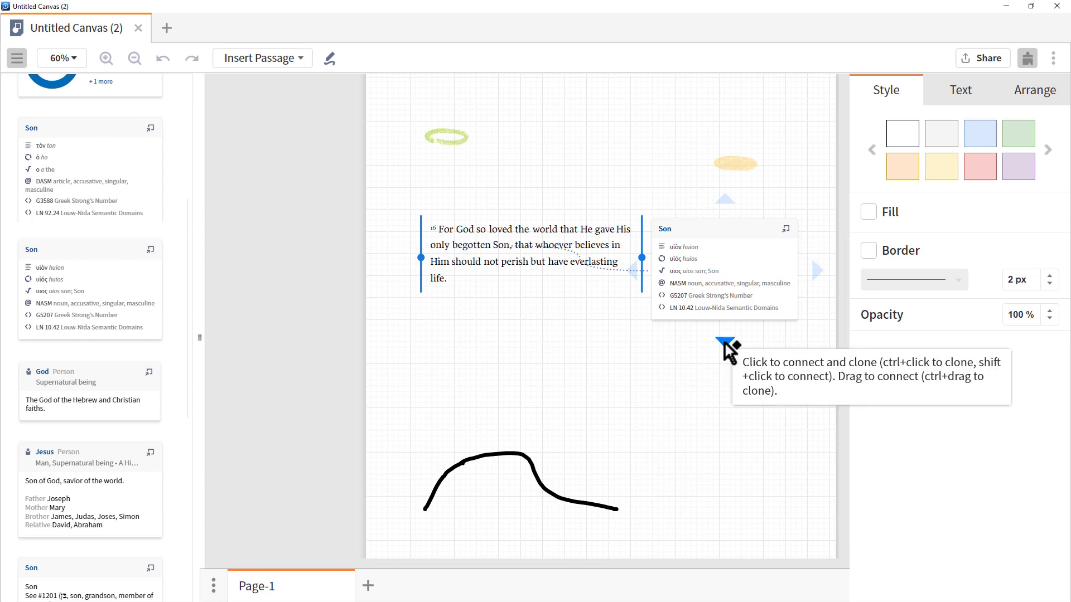
- Draw a connector arrow from the bottom of the Son card straight down into the empty page area
left_click_drag(725, 343, 575, 432)
left_click_drag(661, 445, 741, 465)
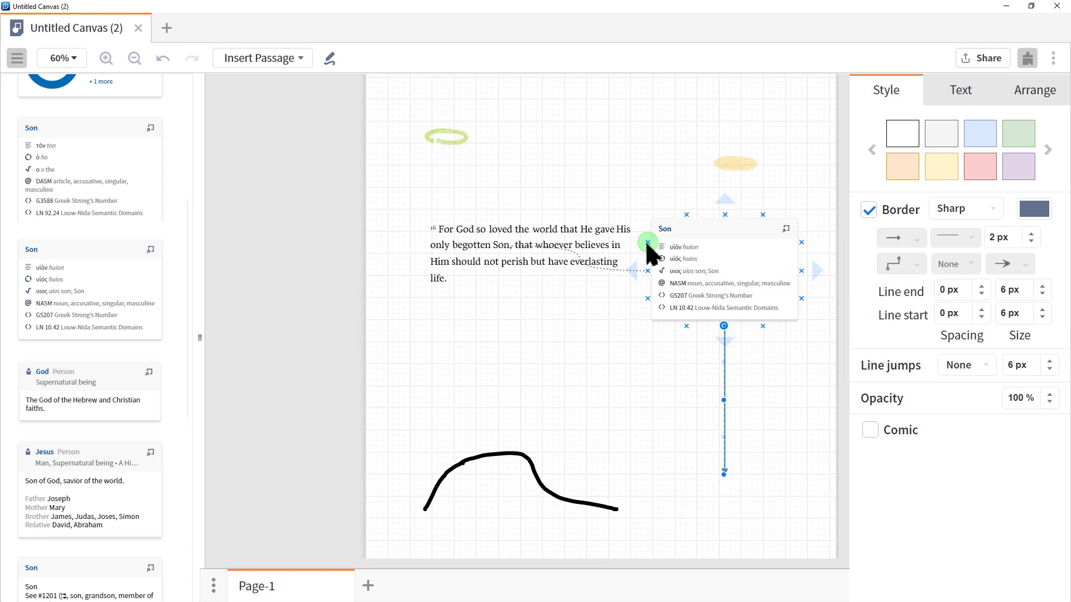
- Connect the left edge of the Son card to the green ring and reroute the connector's segments above the passage
left_click_drag(648, 242, 467, 136)
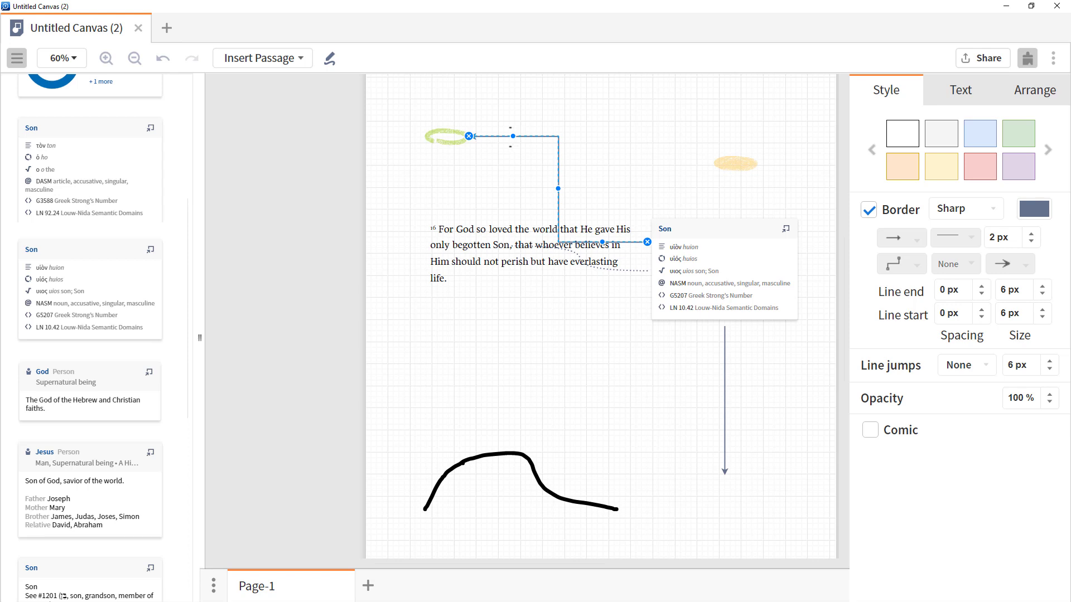
left_click_drag(511, 137, 529, 94)
left_click_drag(559, 170, 592, 168)
left_click_drag(620, 242, 618, 171)
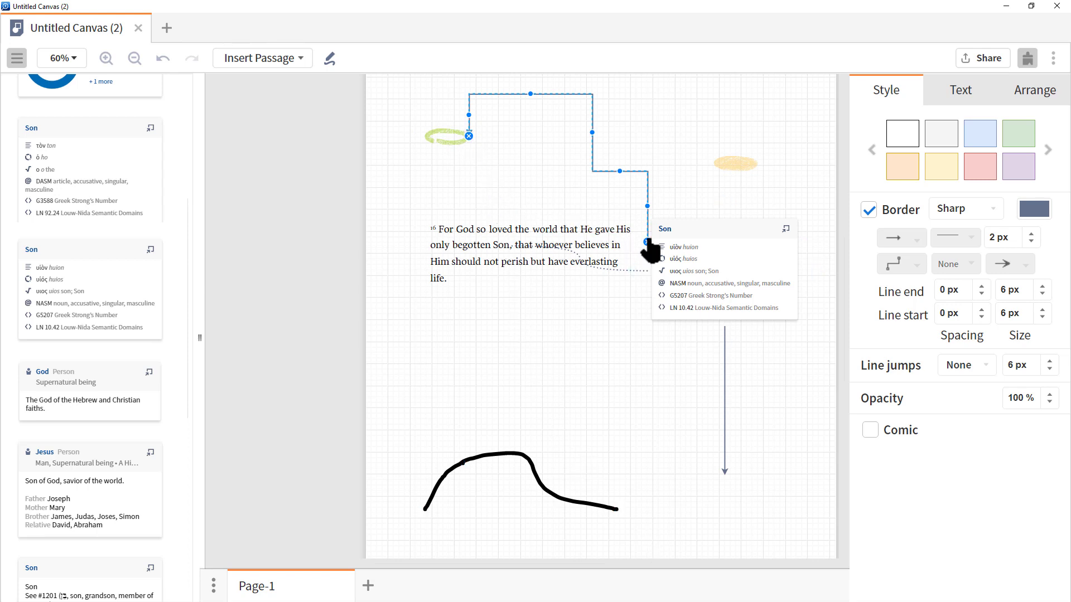
- Pull the connector's end away from the Son card and delete the connector
left_click_drag(647, 241, 592, 204)
key("Delete")
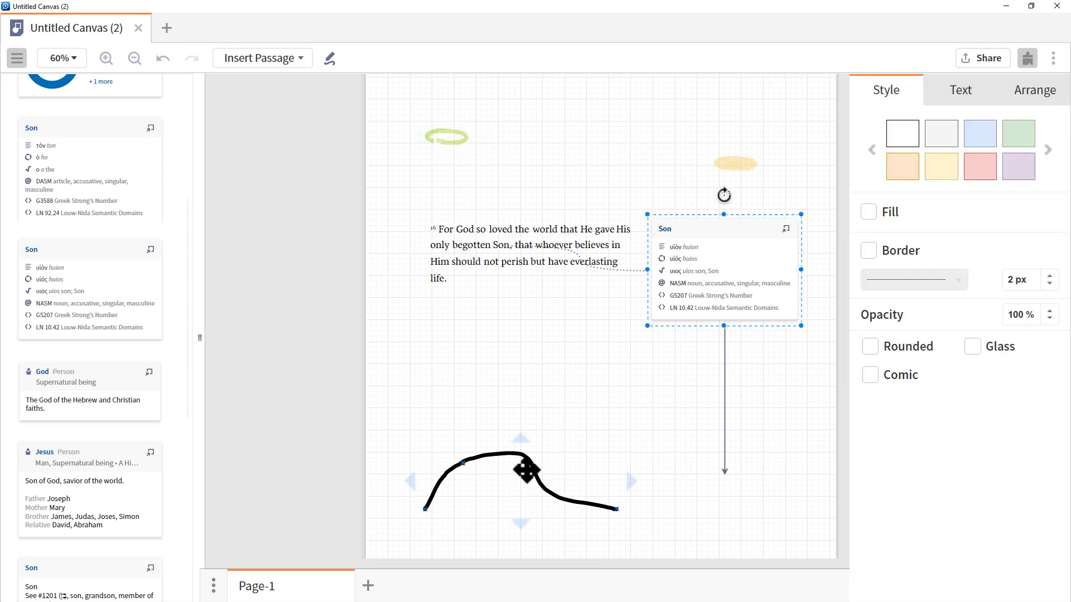
- Stretch the black freehand curve taller and widen it to the right until it nearly reaches the downward arrow
left_click(526, 472)
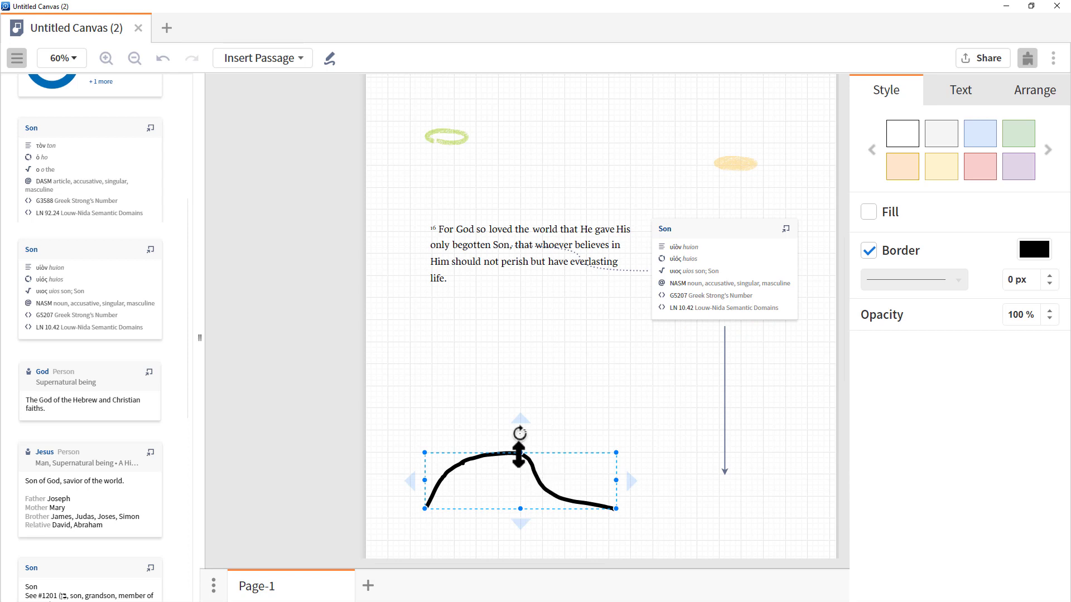
left_click_drag(519, 453, 517, 367)
left_click_drag(615, 442, 720, 445)
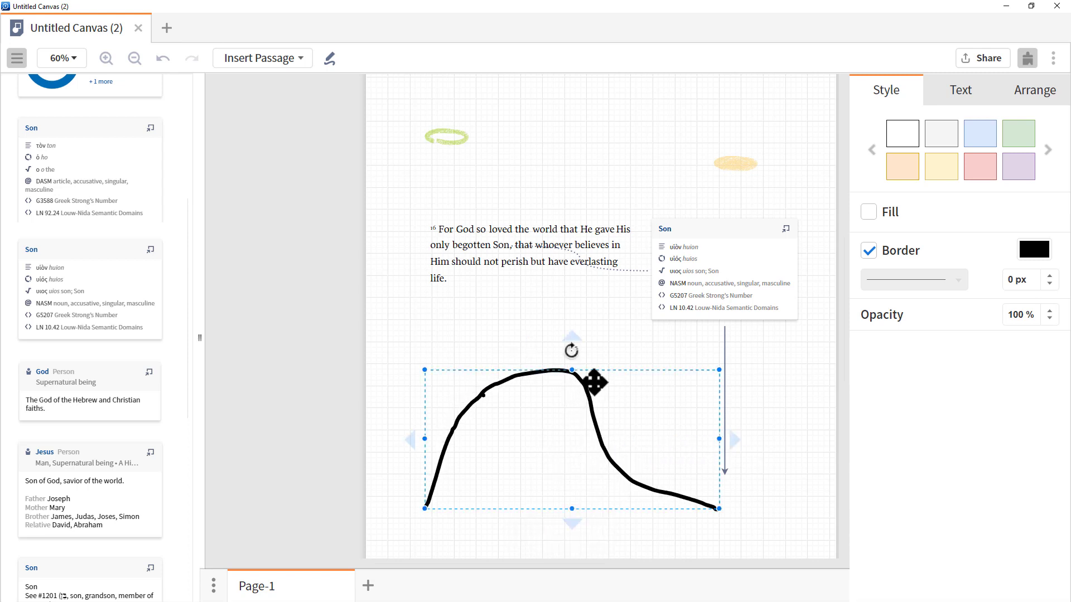
left_click_drag(575, 368, 578, 419)
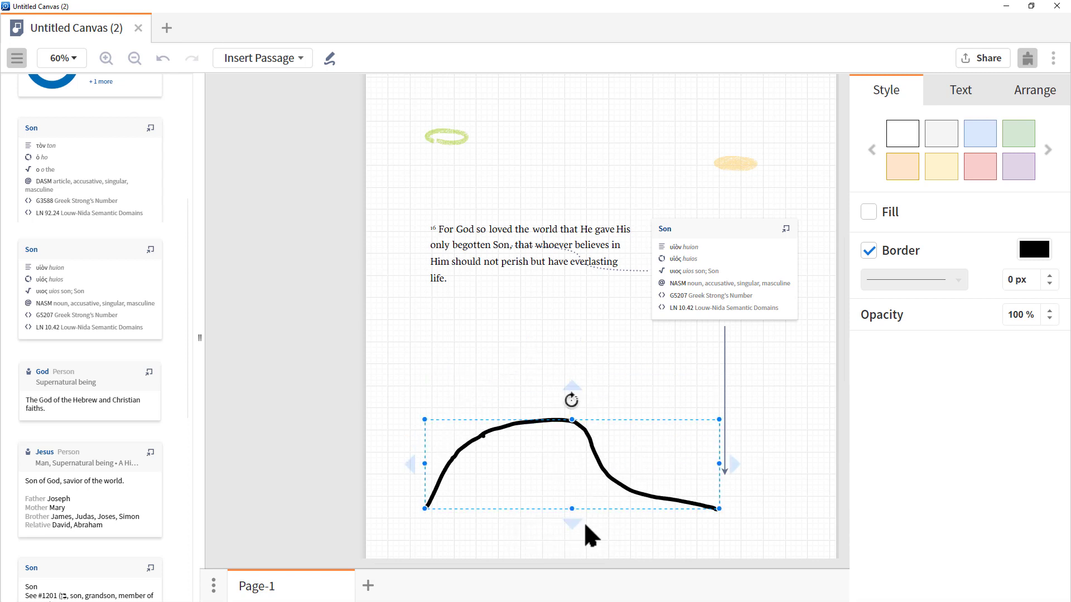
left_click_drag(575, 509, 574, 524)
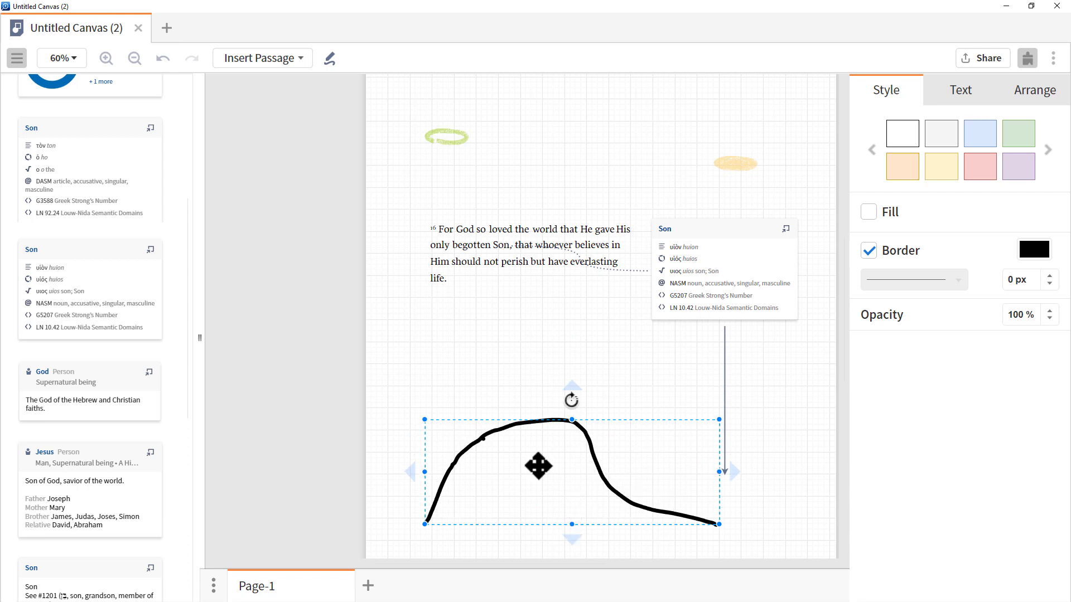
- Add the text "Hello!" inside the black freehand curve and select the word to view its text formatting options
double_click(538, 466)
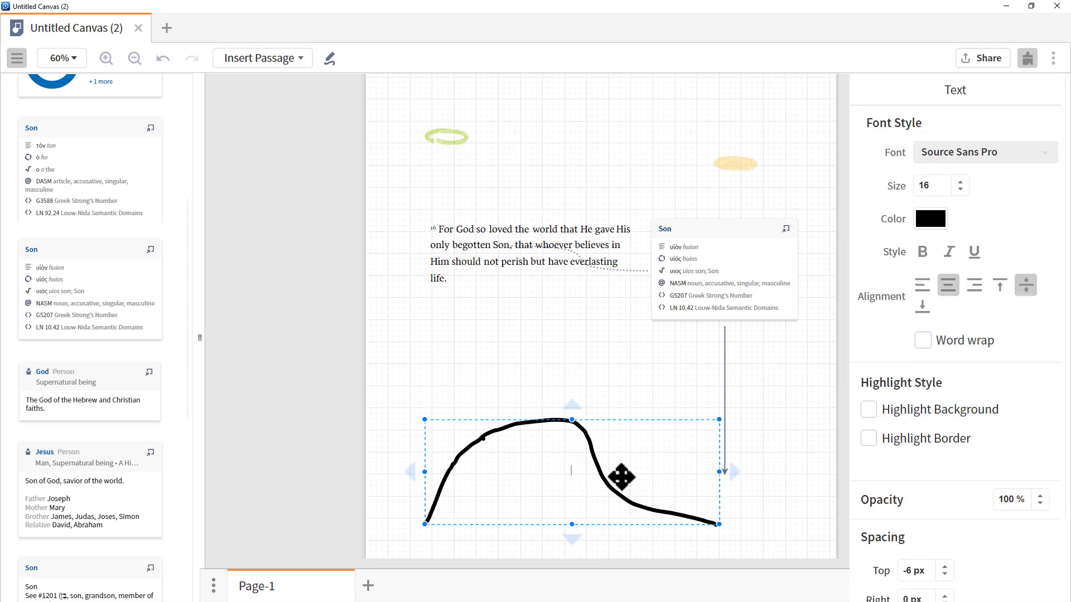
type("Hello!")
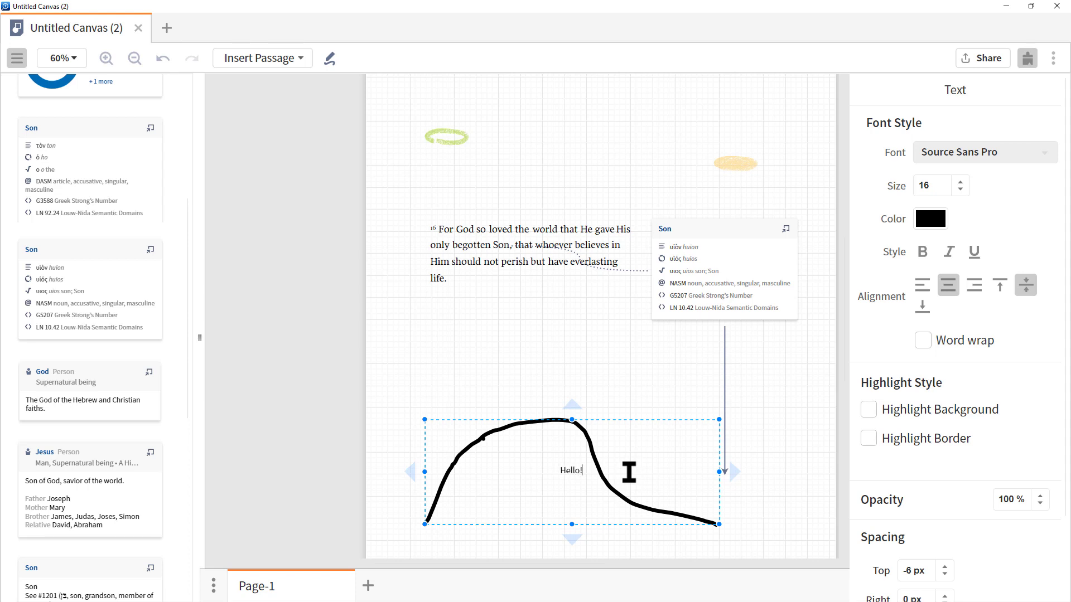
double_click(568, 471)
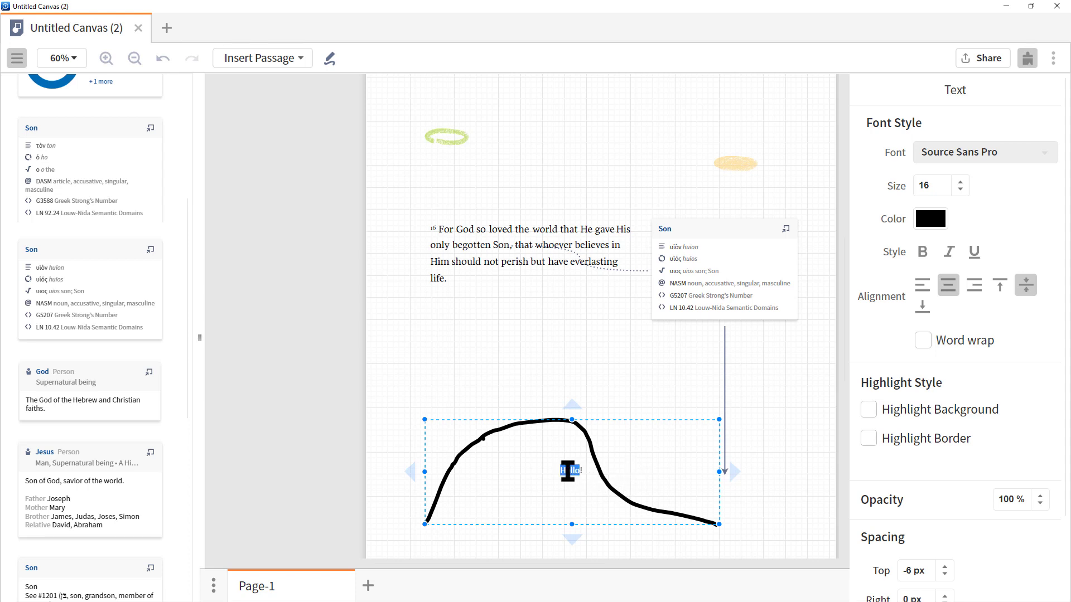
left_click_drag(567, 471, 610, 478)
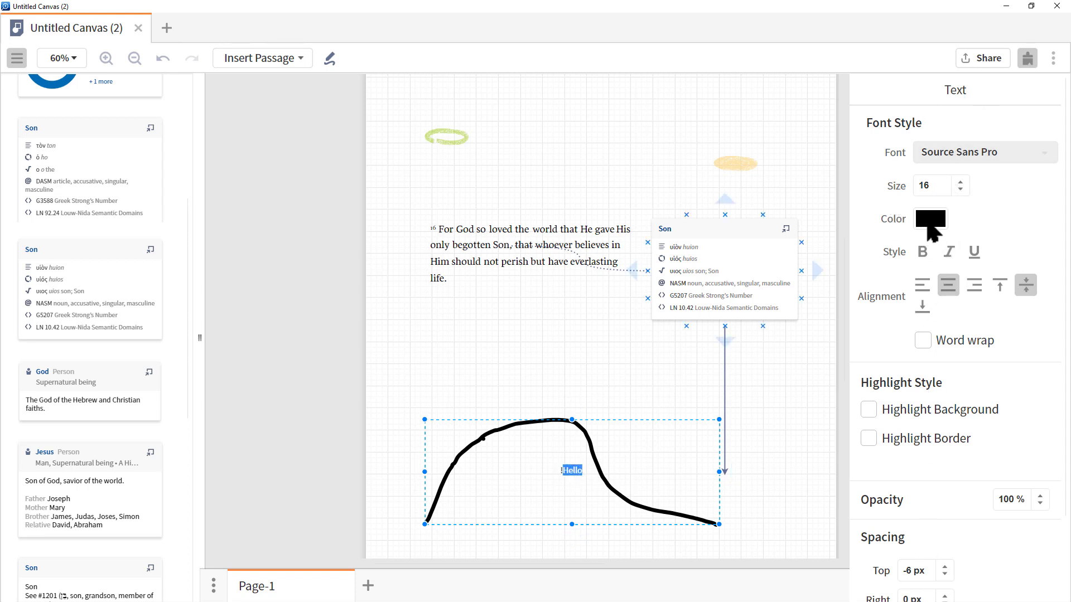
scroll(971, 375, "down", 1)
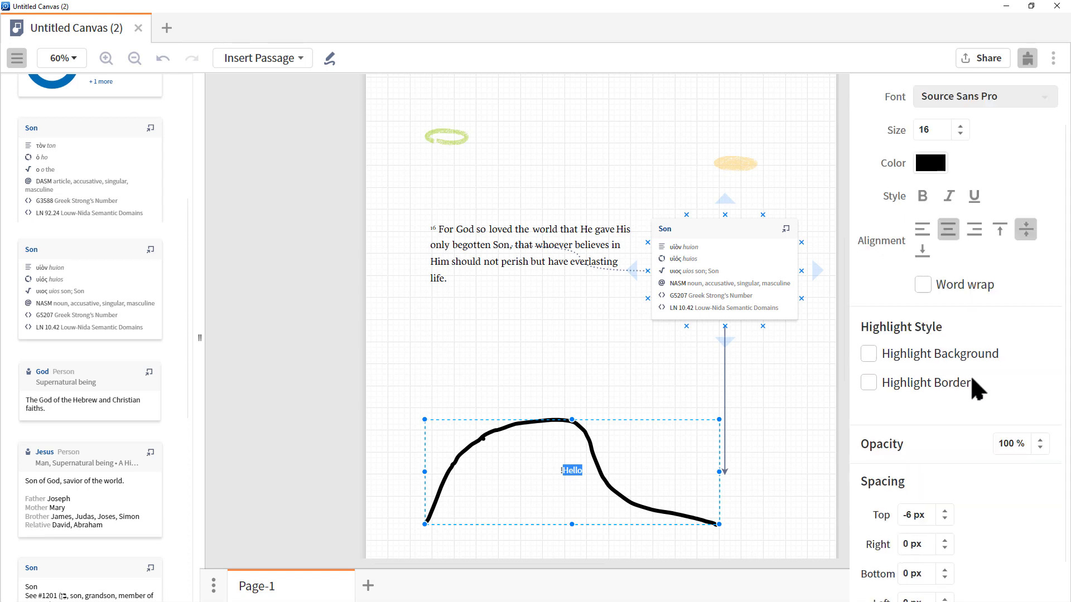
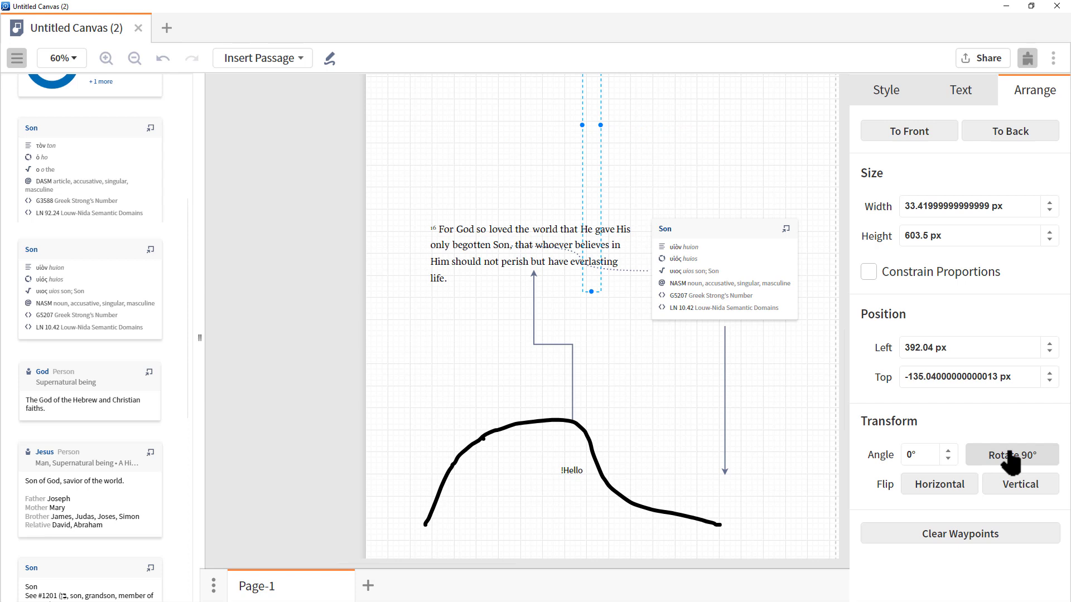
- Rotate the green ring and orange ellipse drawing by 90° and set its angle to 18°
left_click(1010, 453)
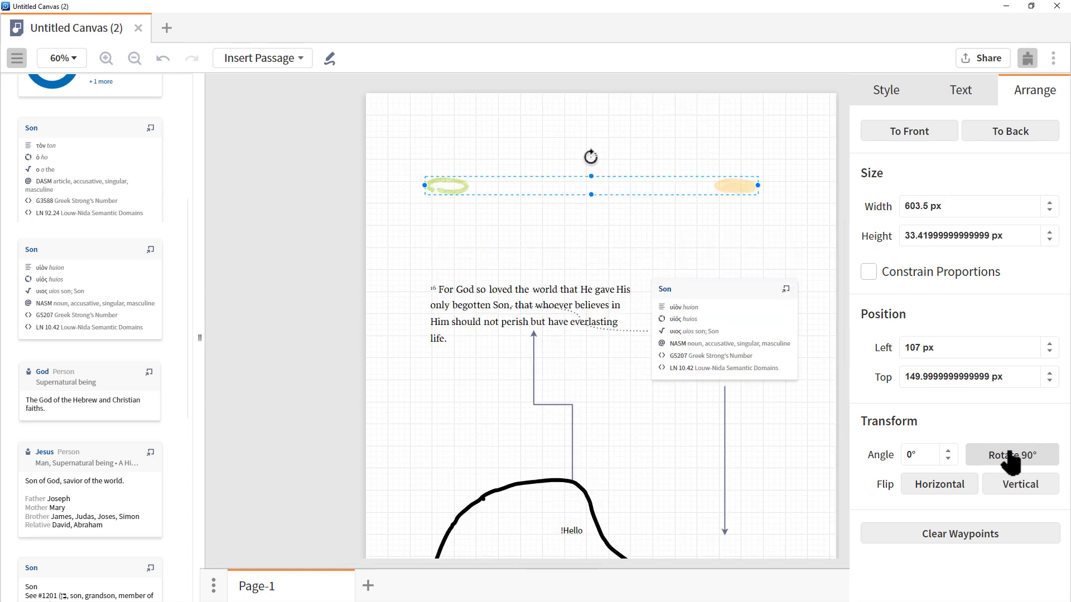
left_click(948, 451)
left_click(948, 450)
left_click(949, 450)
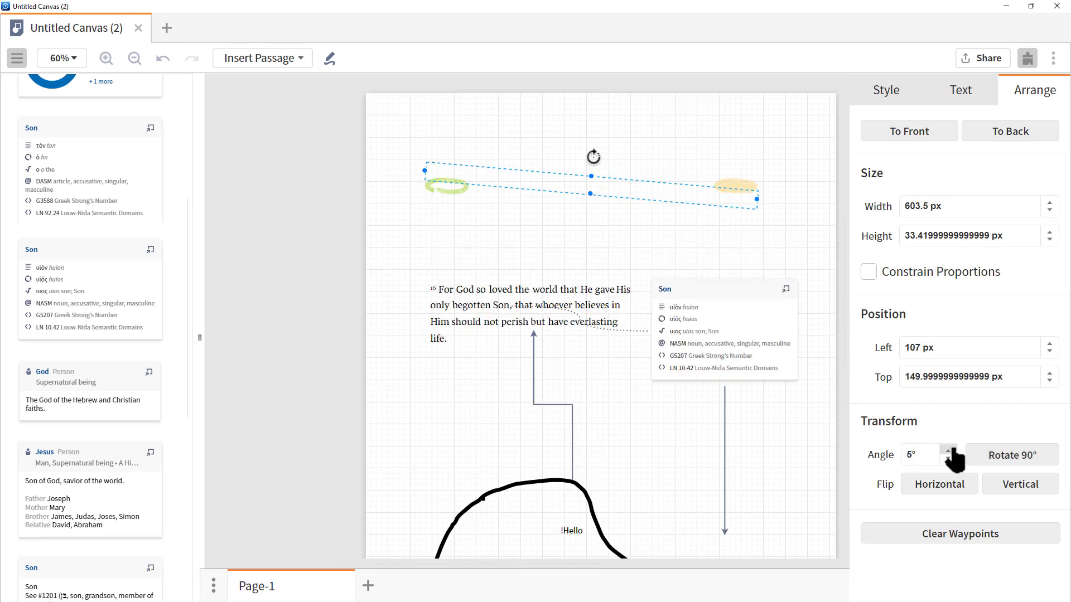
left_click(948, 451)
left_click(948, 451)
left_click(949, 451)
left_click(948, 451)
left_click(948, 451)
left_click(948, 451)
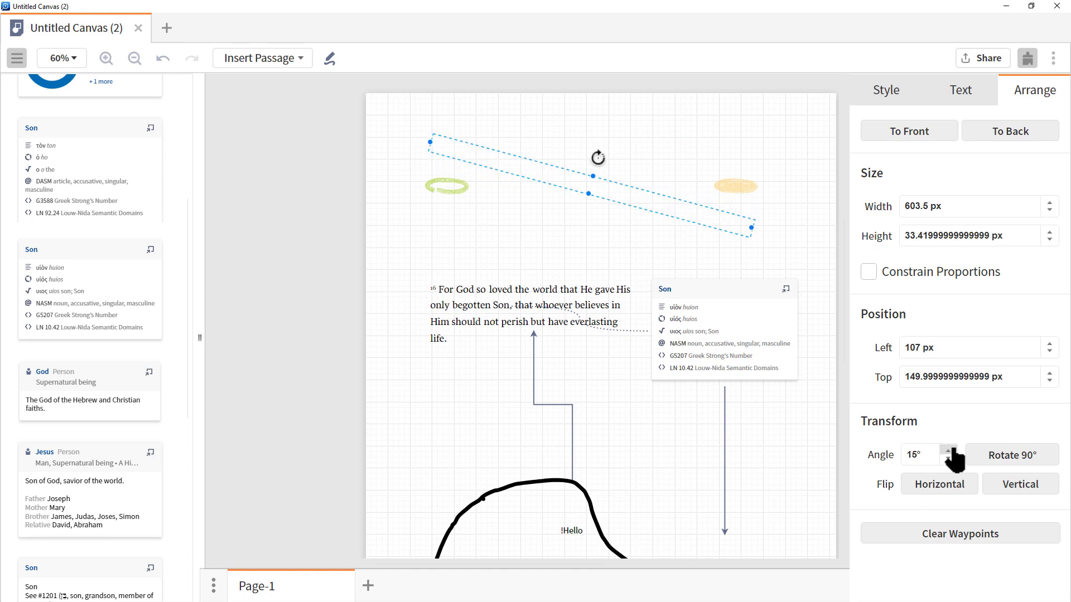
left_click(948, 451)
left_click(948, 451)
left_click(948, 451)
left_click(948, 451)
key("Escape")
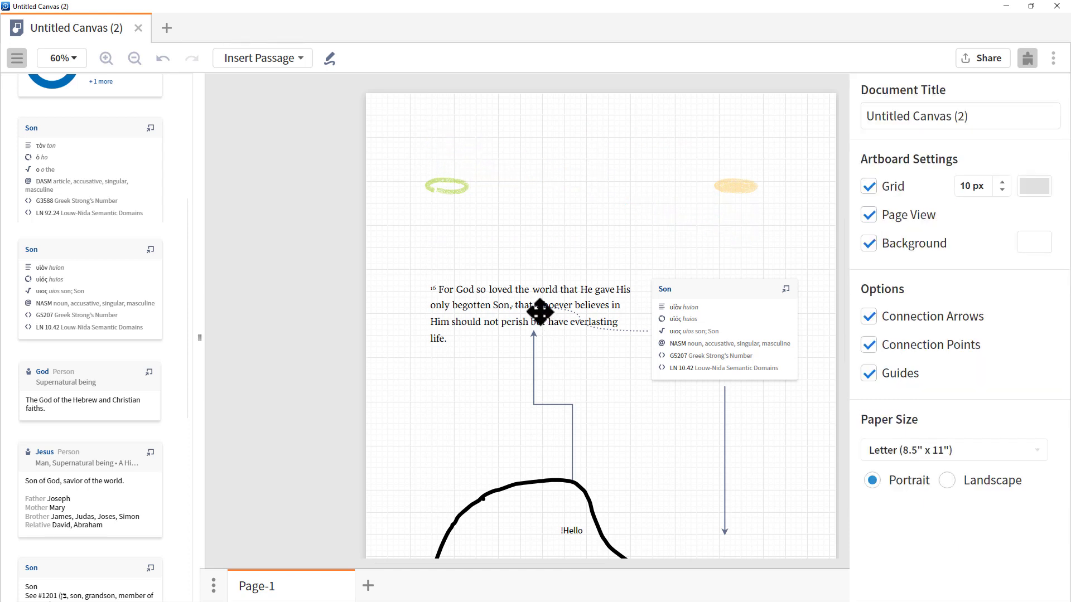
- Move the green ring and orange ellipse drawing down onto the passage so it overlaps the Son card
left_click(540, 313)
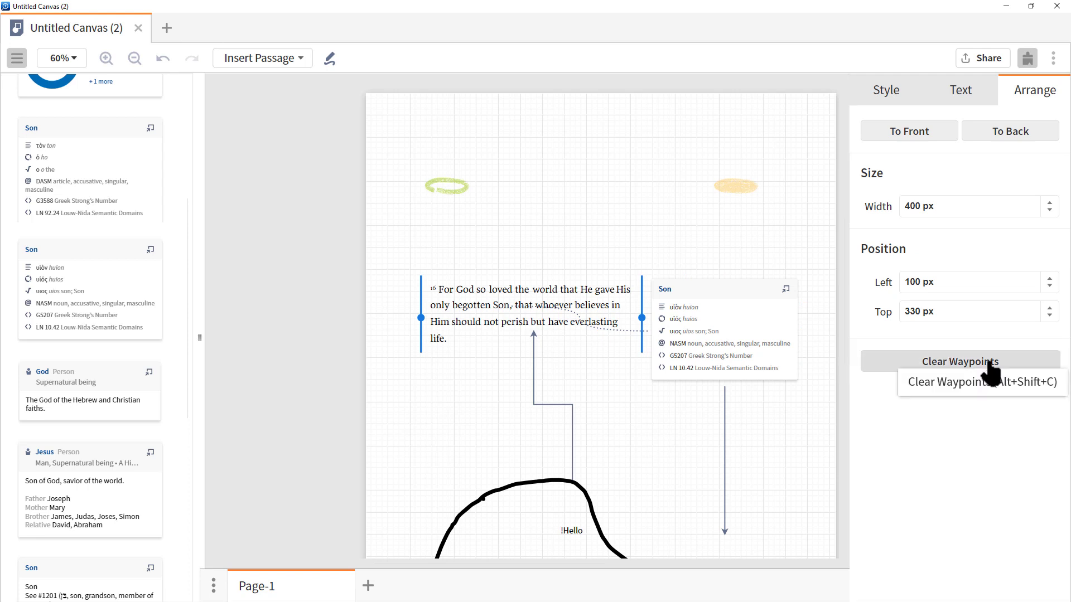
left_click(577, 191)
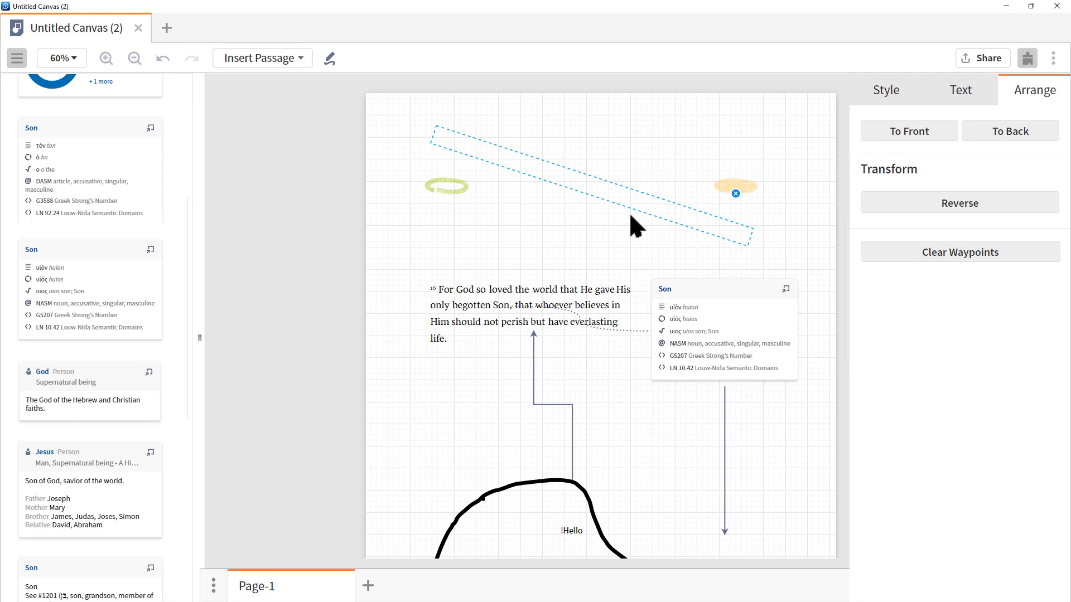
left_click(581, 195)
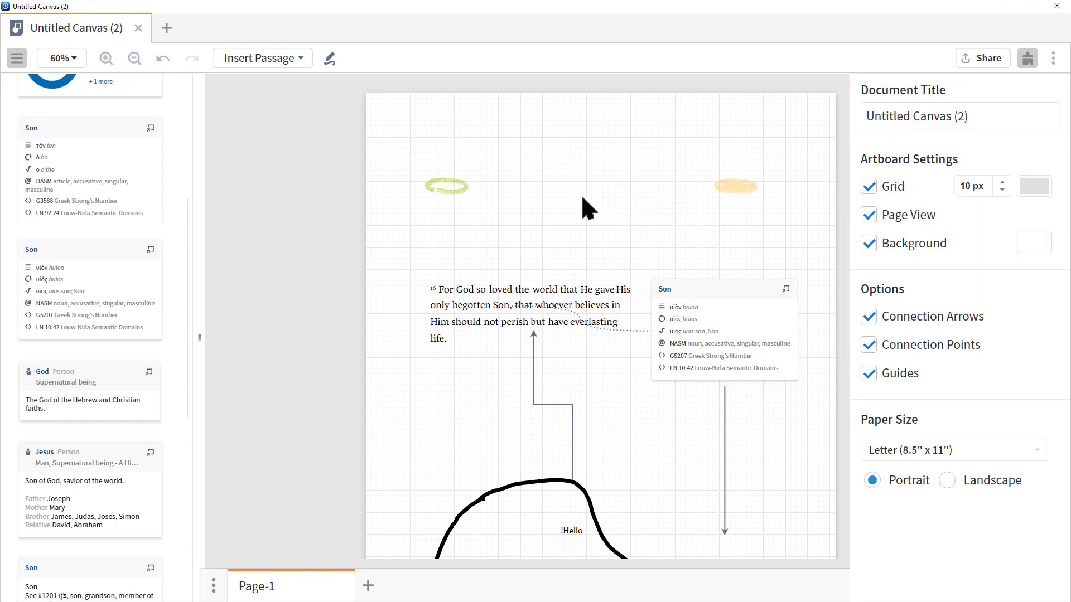
left_click_drag(433, 186, 456, 331)
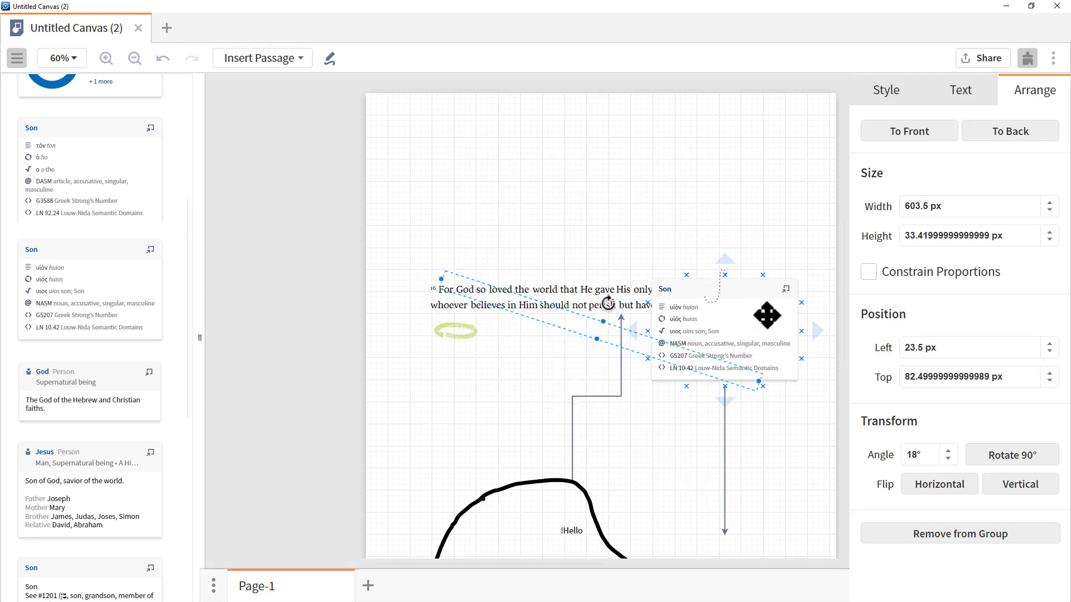
- Send the Son card to the back and select the connector between the black curve and the passage
left_click(724, 424)
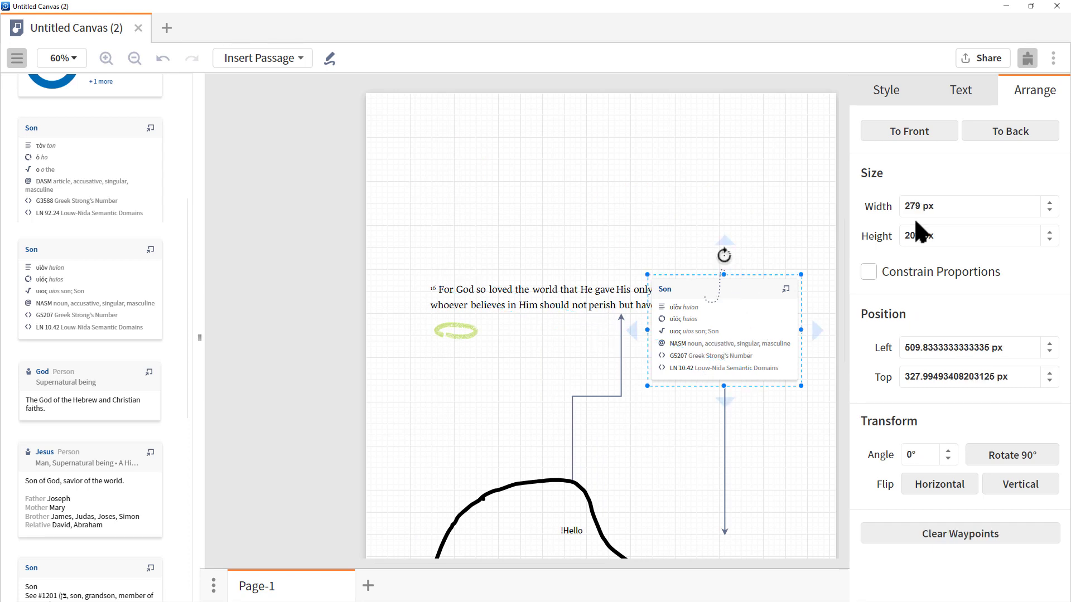
left_click(1032, 137)
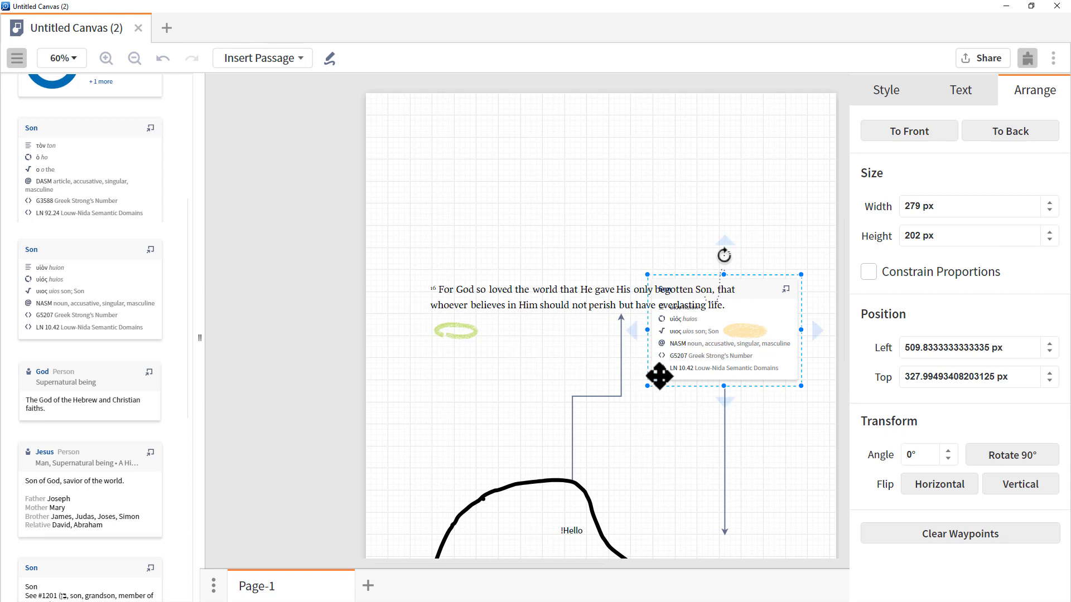
left_click(621, 350)
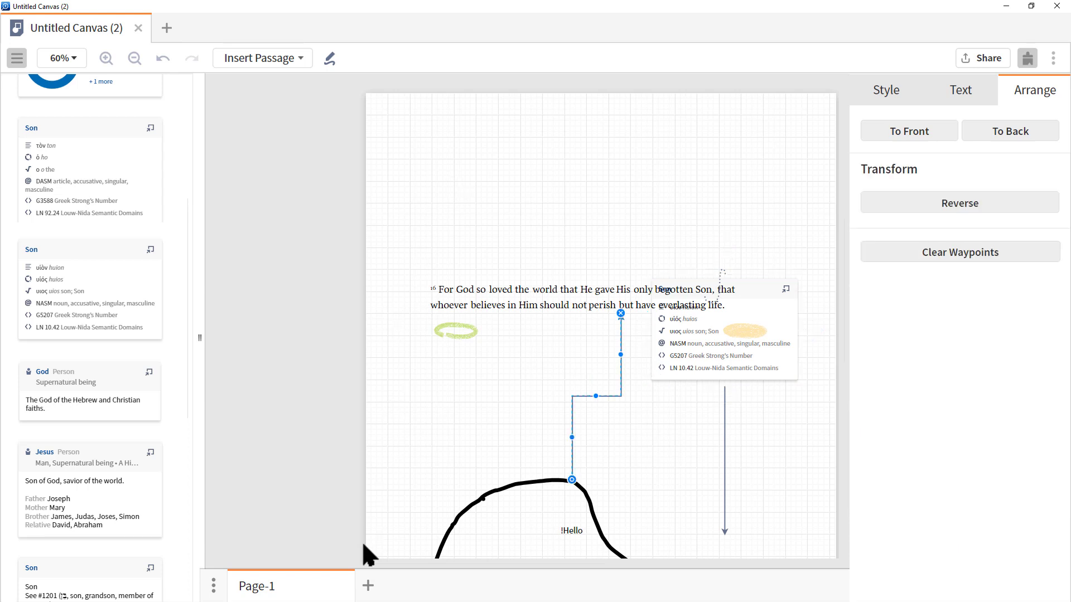
- Add a second page to the canvas and set the document title to "My Canvas"
left_click(369, 587)
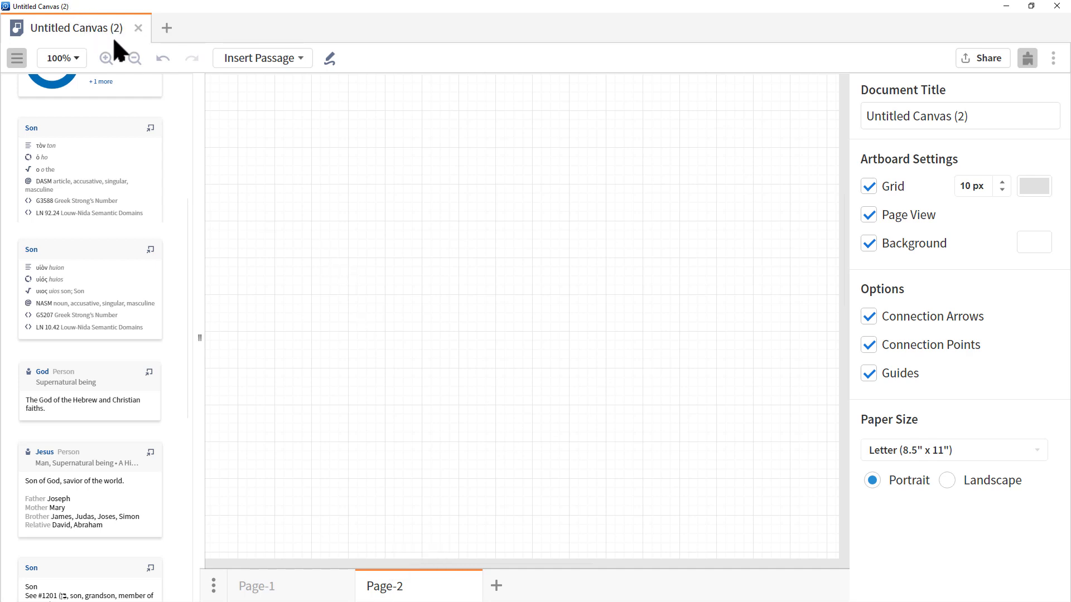
left_click(918, 115)
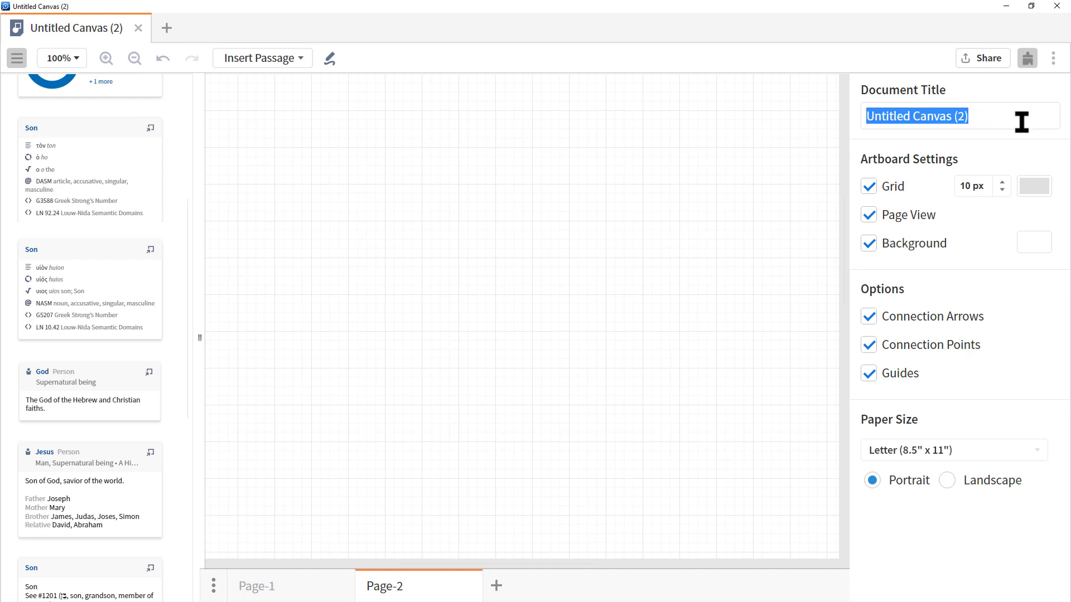
type("My Canvas")
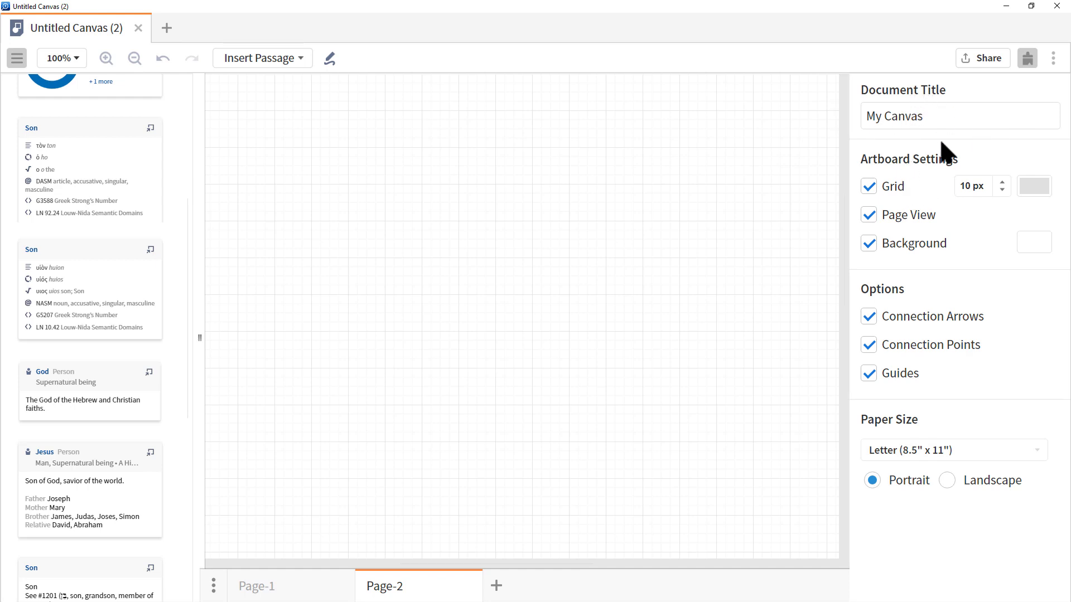
- Turn the grid and the page view off and back on
left_click(878, 190)
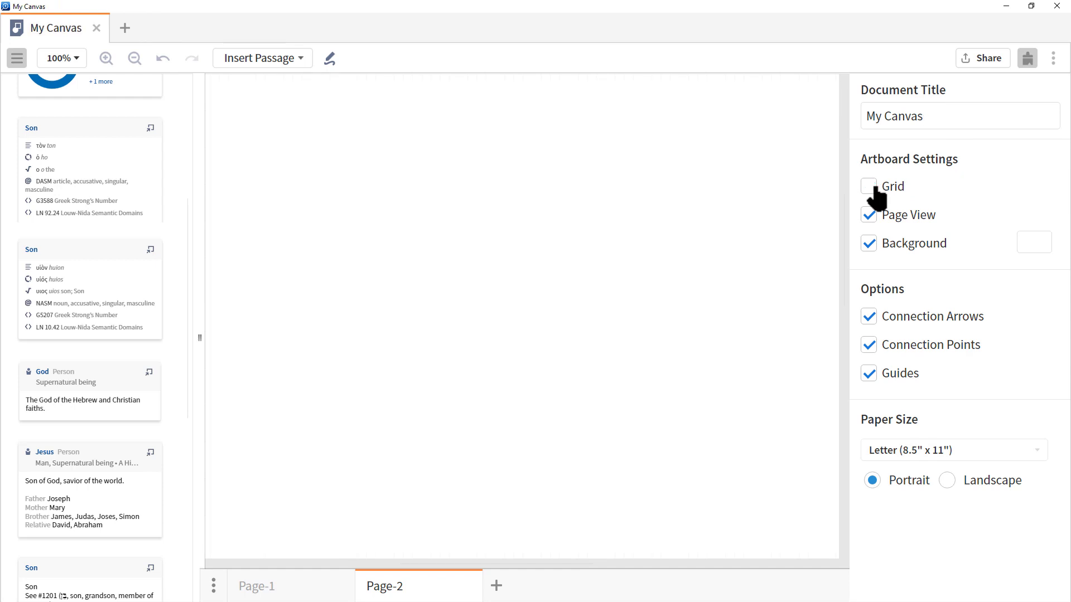
left_click(878, 190)
left_click(873, 218)
left_click(874, 218)
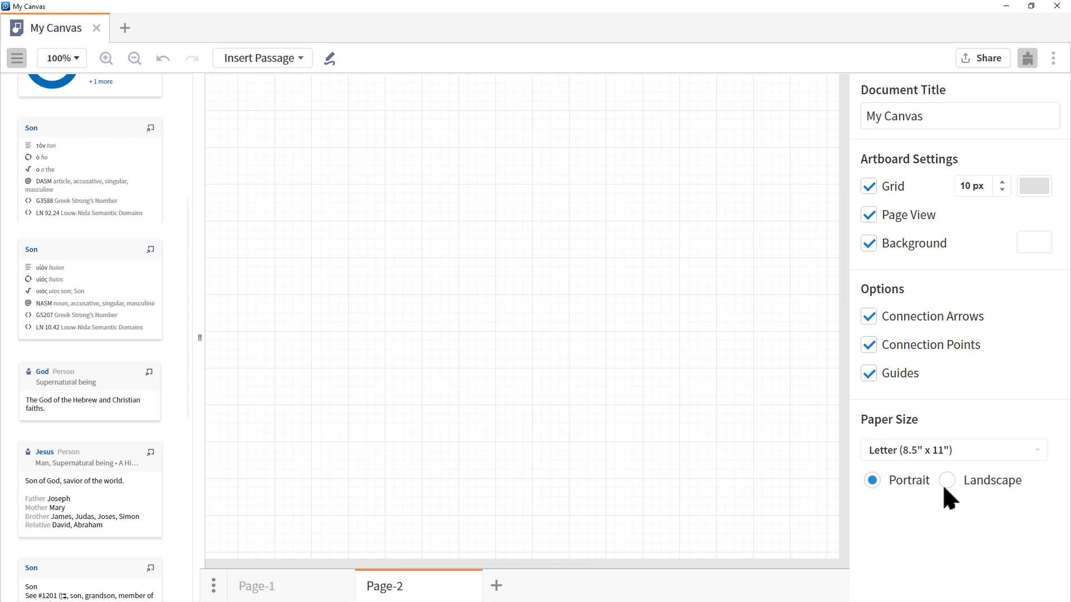
- Examine the canvas's sharing options and its additional document commands, then close both without changing anything
left_click(989, 59)
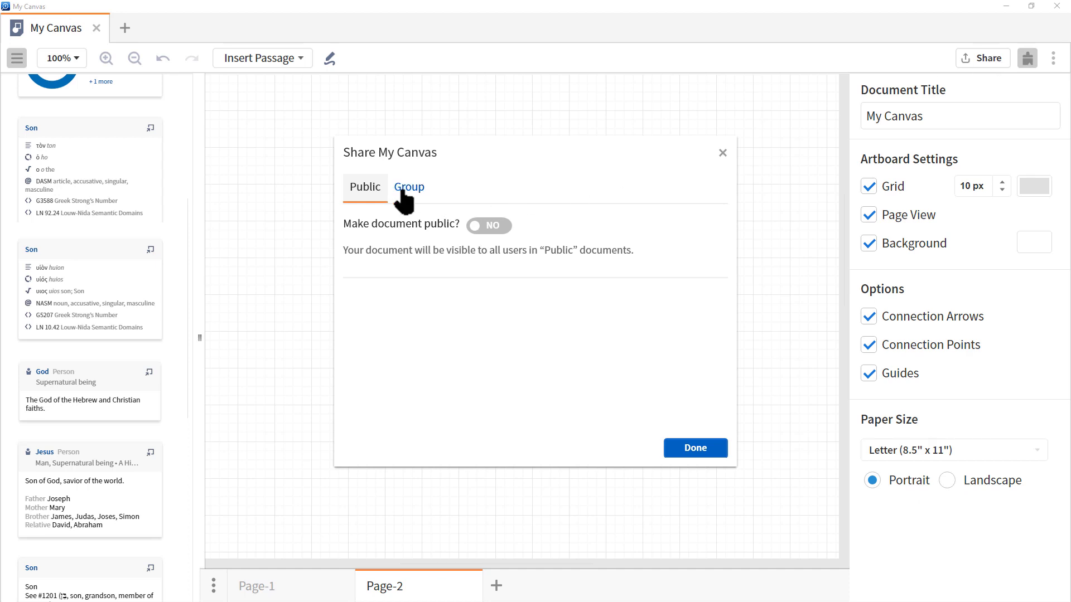
left_click(723, 154)
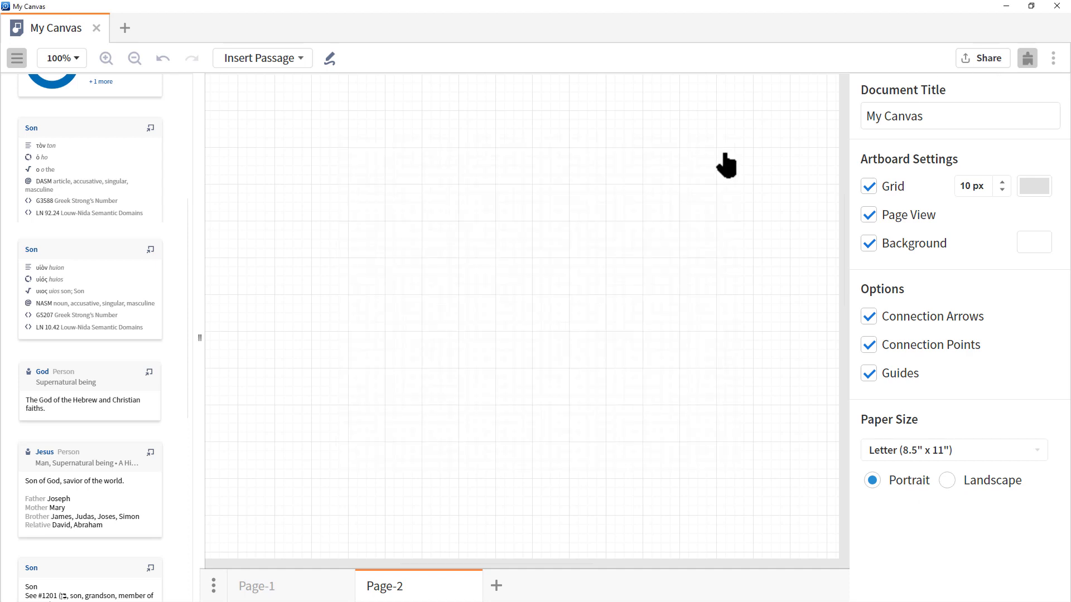
left_click(1053, 58)
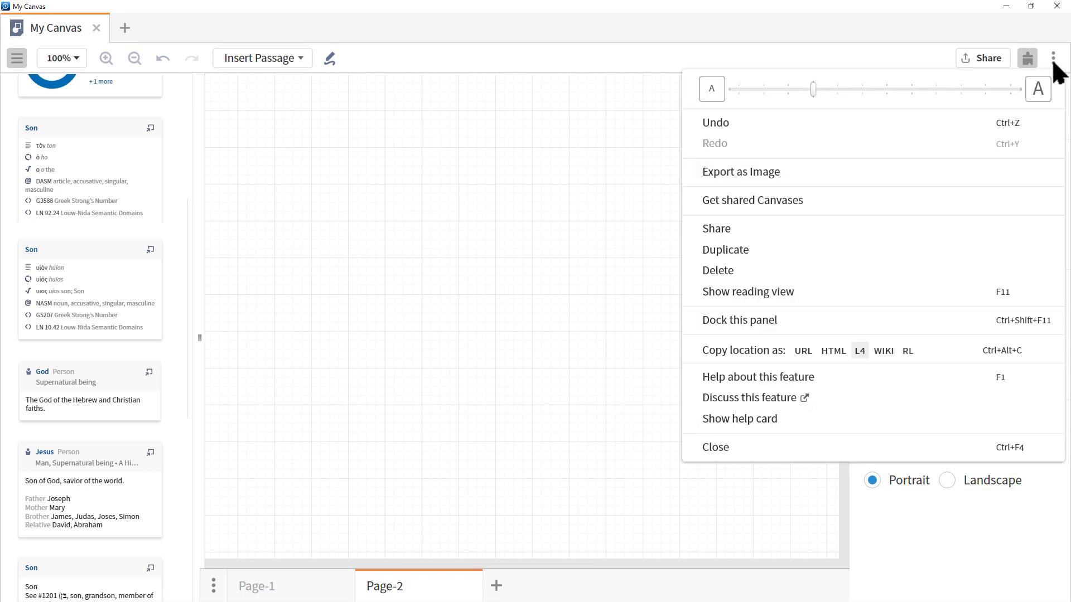
left_click(487, 358)
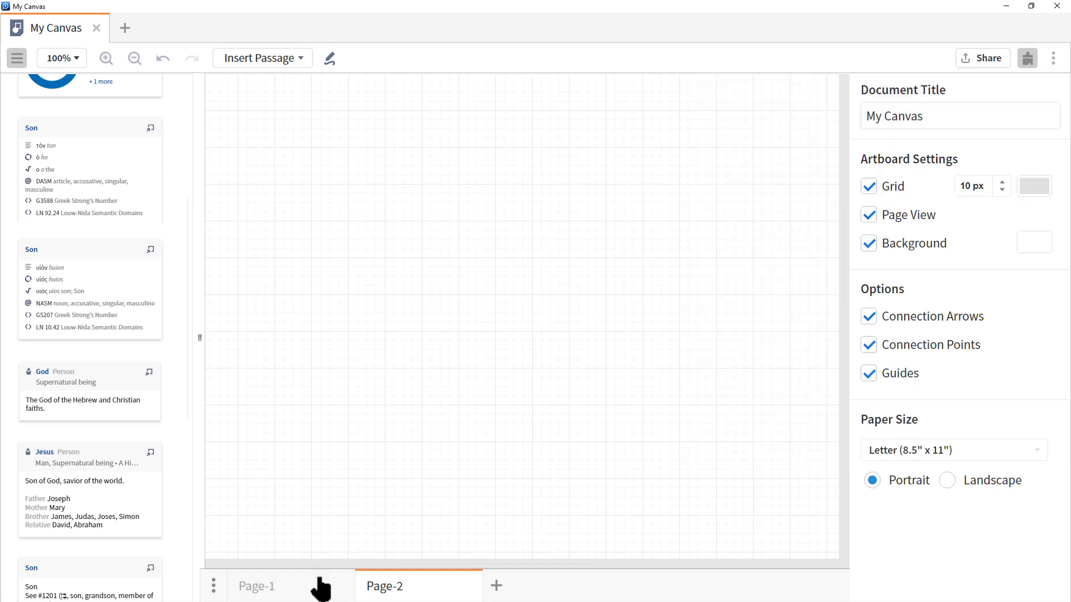
- Return to Page-1 and export the canvas as an image at 100% zoom with a border of 0
left_click(287, 587)
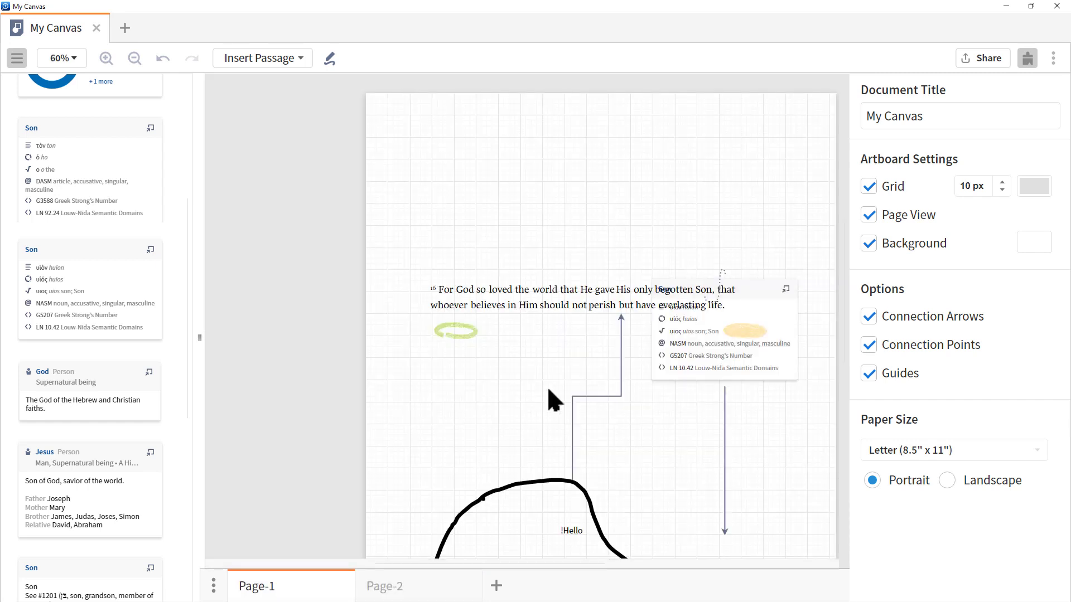
left_click(1053, 58)
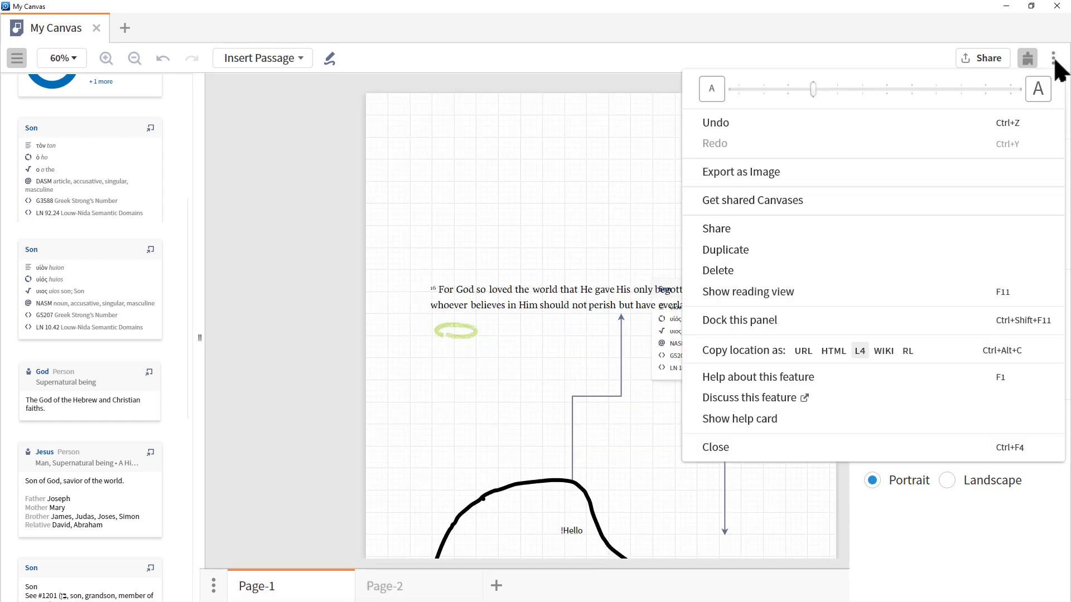
left_click(718, 174)
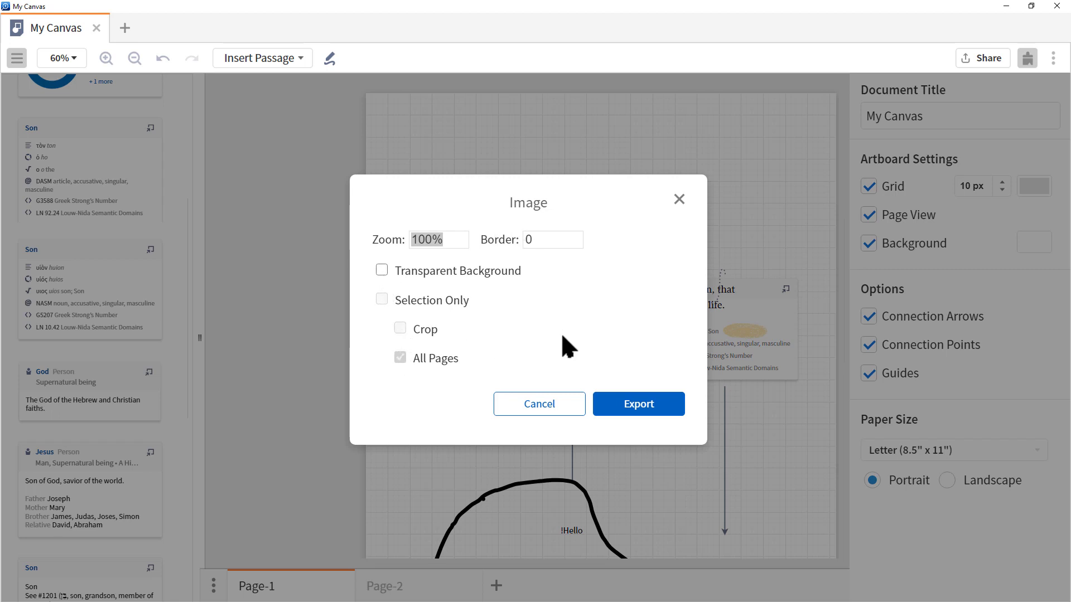
left_click(643, 404)
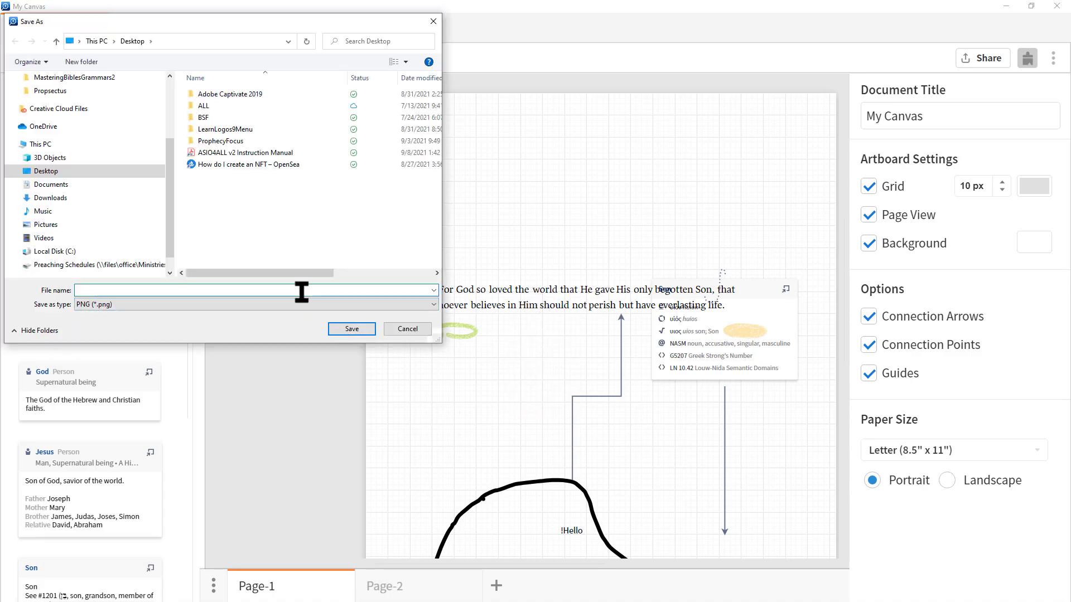
- Name the exported image and save it to the Desktop in PNG format
left_click(221, 304)
left_click(226, 306)
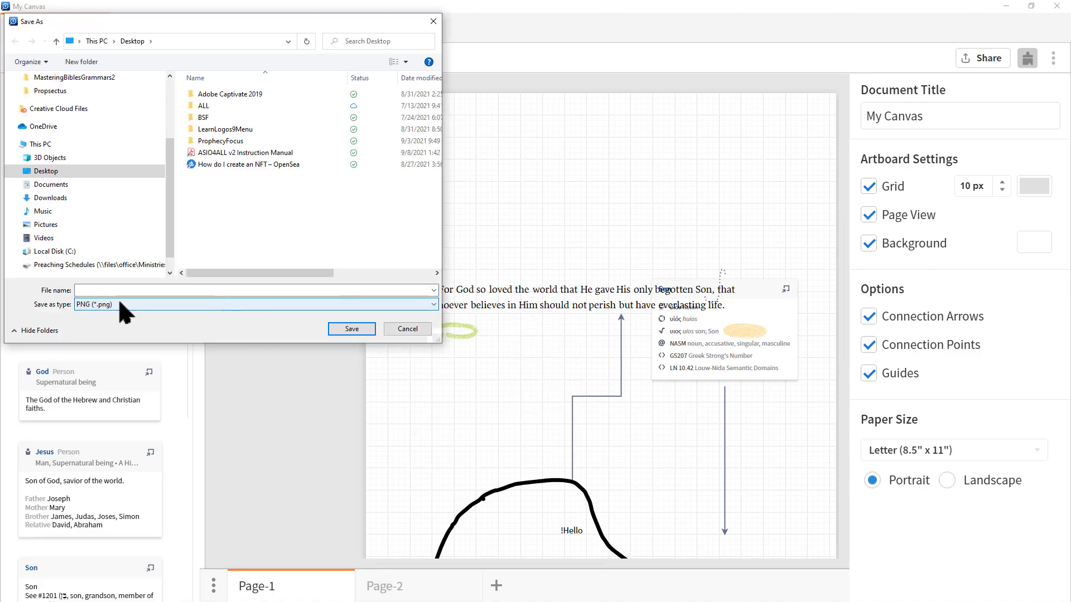
left_click(103, 306)
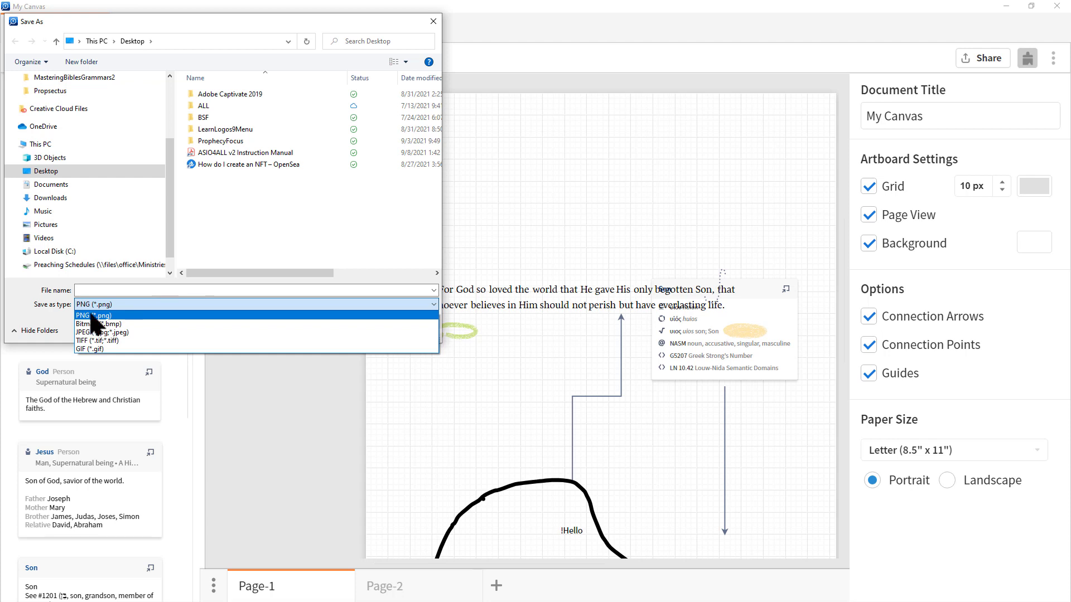
left_click(105, 315)
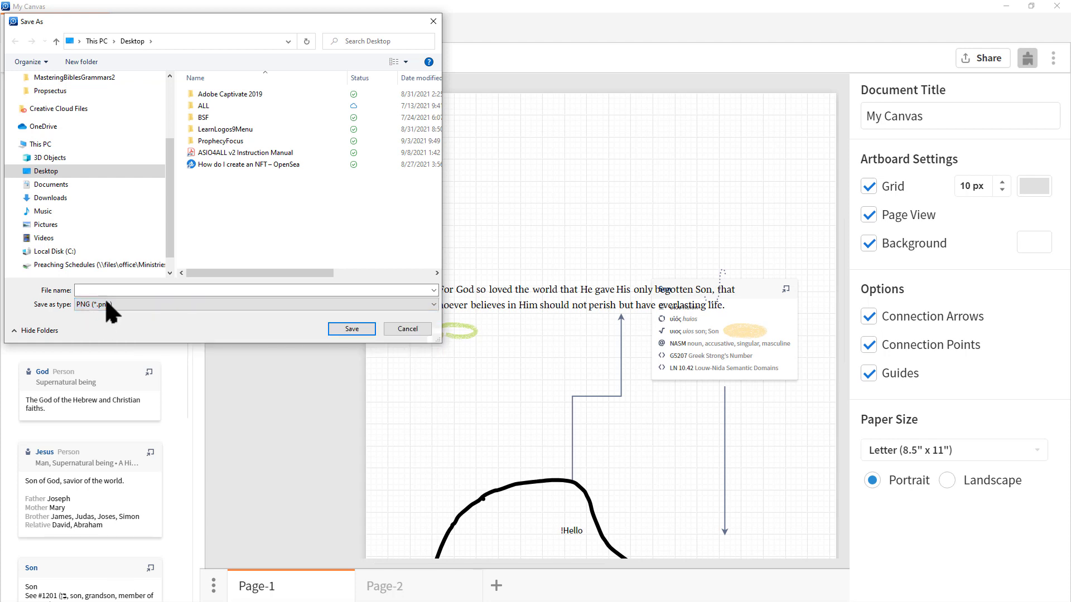
left_click(112, 289)
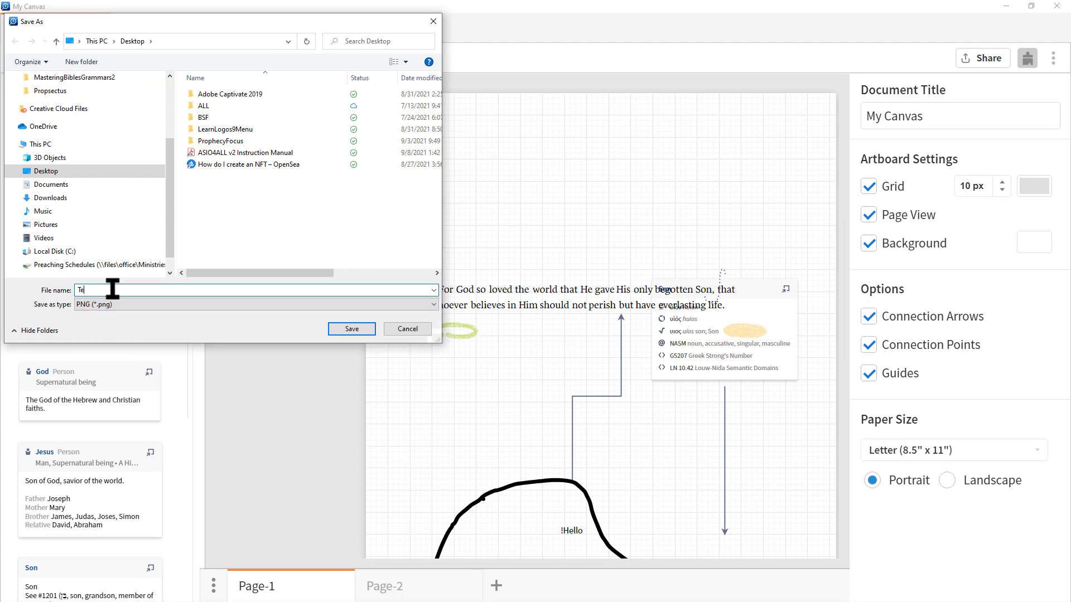
key("Return")
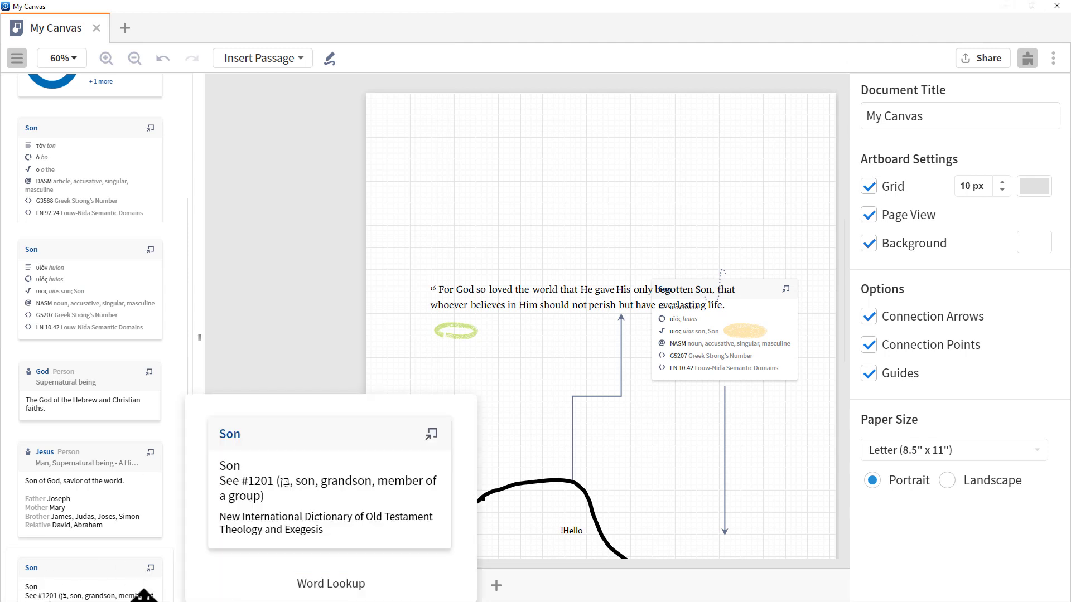
- Check the exported Test.png image in the Photos app, then close it to return to the canvas
mouse_move(139, 514)
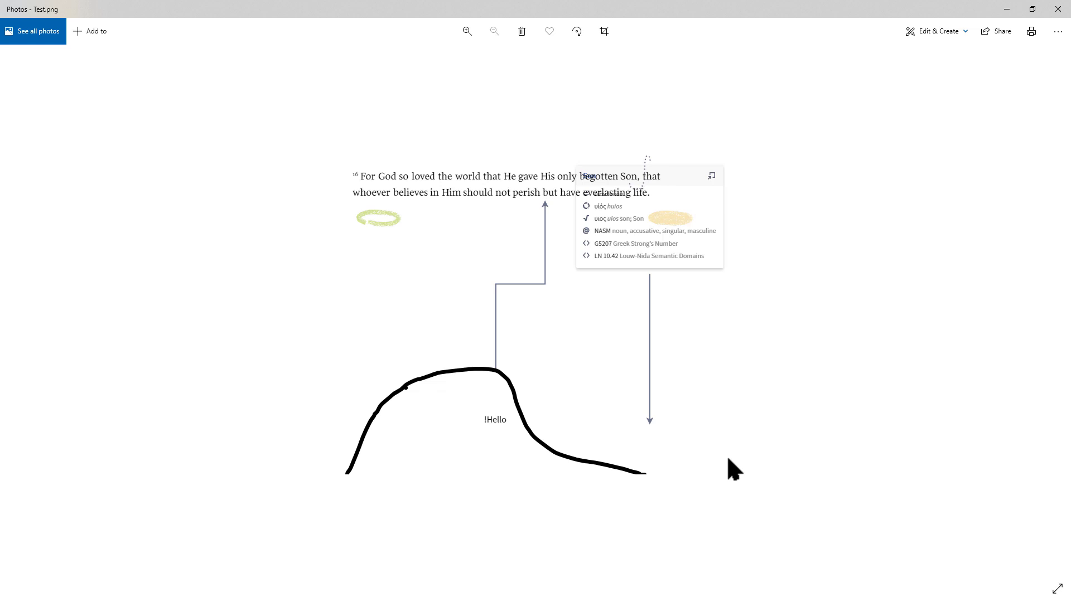
left_click(1058, 9)
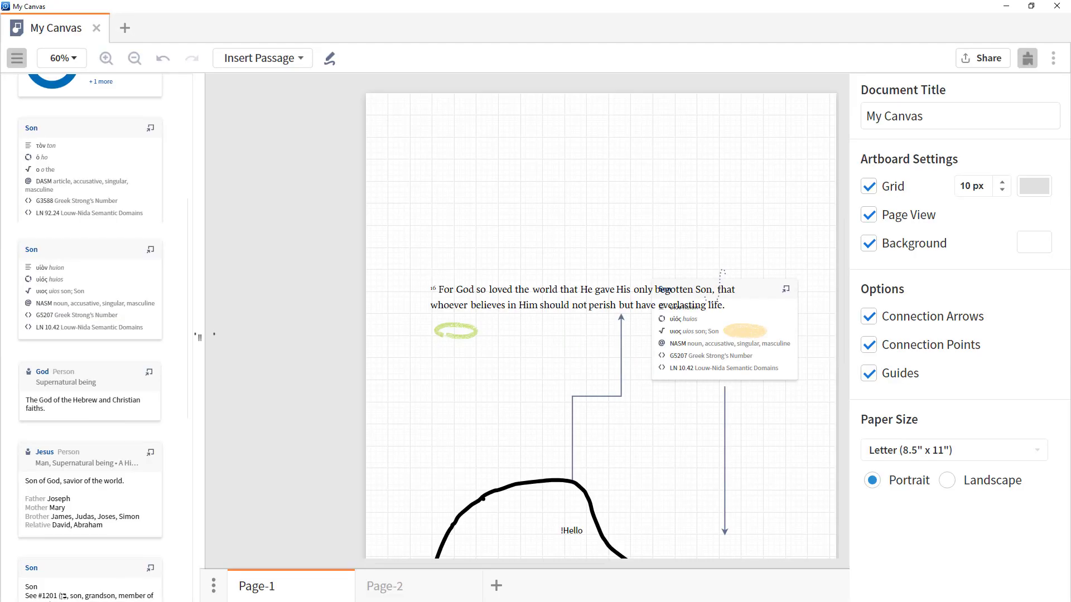
- Widen the canvas's item sidebar, then narrow it again and bring the whole drawing on Page-1 into view
left_click_drag(200, 338, 352, 345)
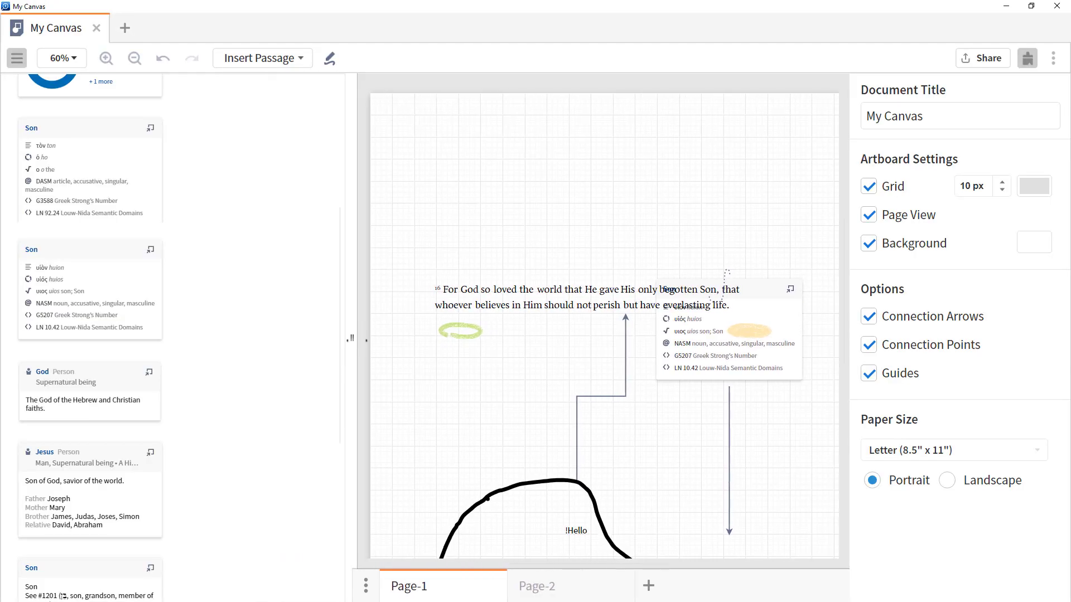
left_click_drag(268, 349, 208, 338)
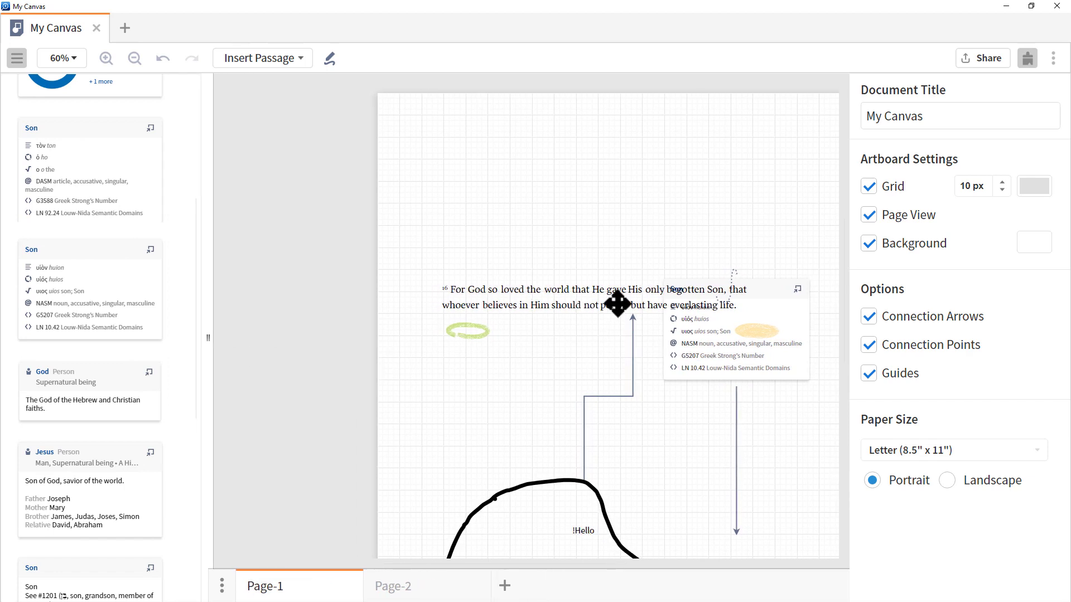
mouse_move(846, 304)
left_mouse_down()
mouse_move(848, 272)
mouse_move(852, 382)
mouse_move(851, 316)
left_mouse_up()
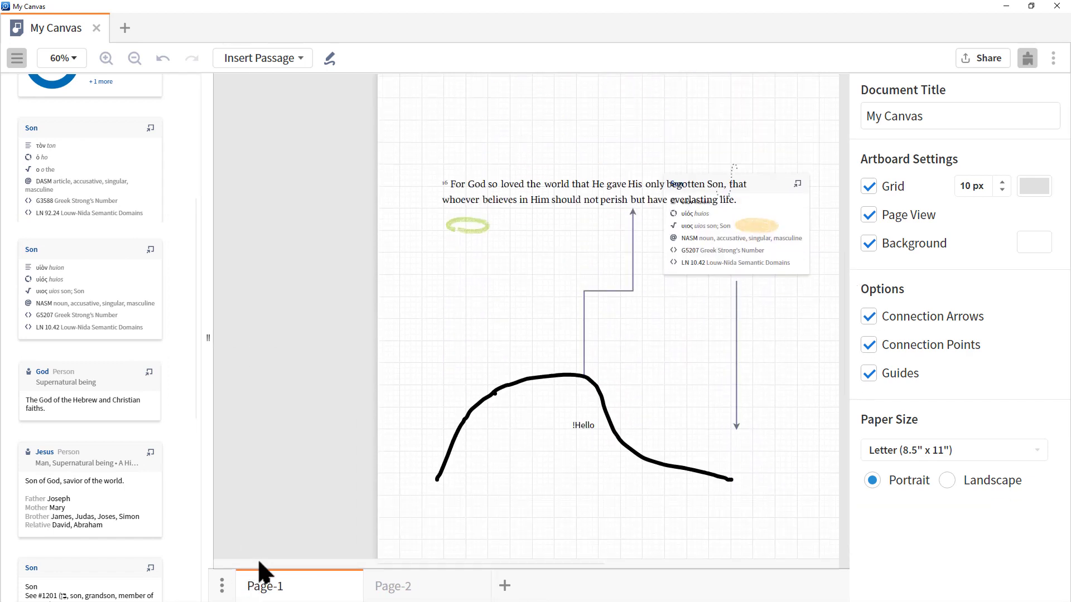
mouse_move(545, 562)
left_mouse_down()
mouse_move(381, 559)
mouse_move(698, 564)
mouse_move(518, 560)
left_mouse_up()
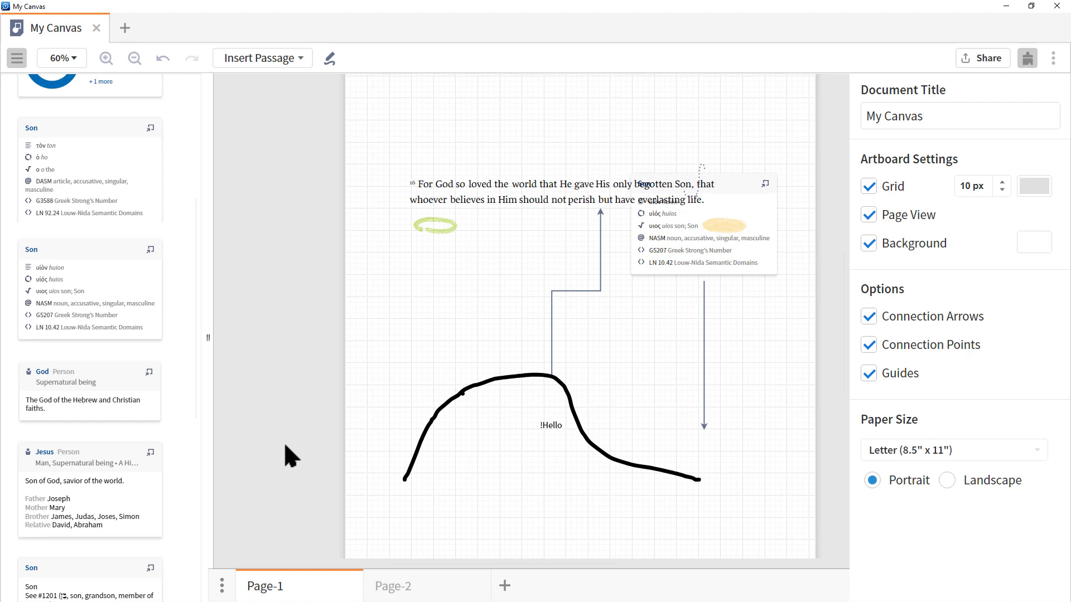
- Get the shared canvases, closing the Bible Word Study so that the Documents panel fills the full window width
left_click(1053, 58)
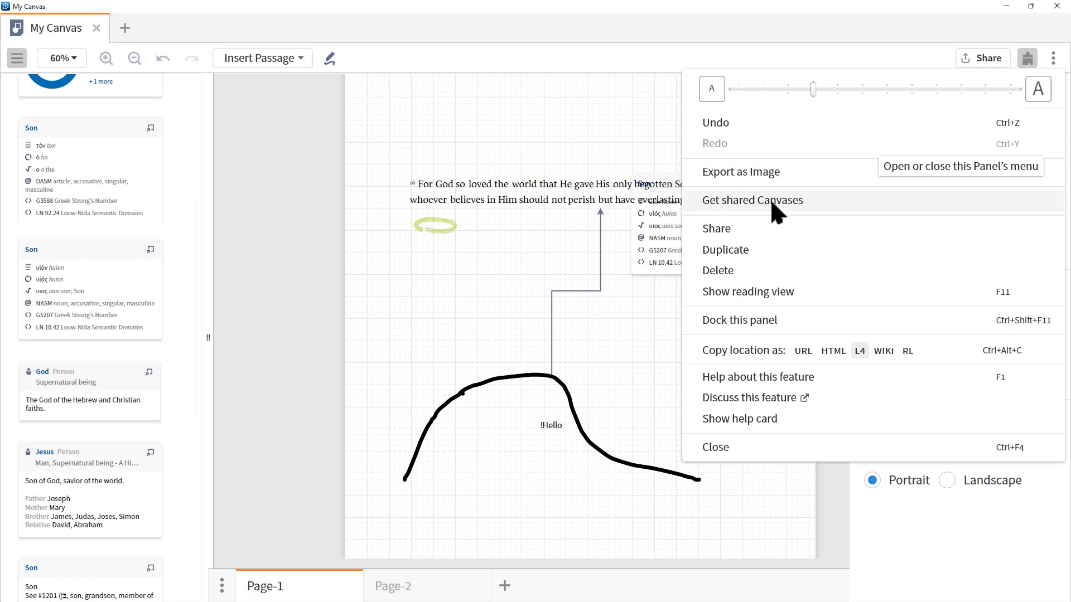
left_click(841, 211)
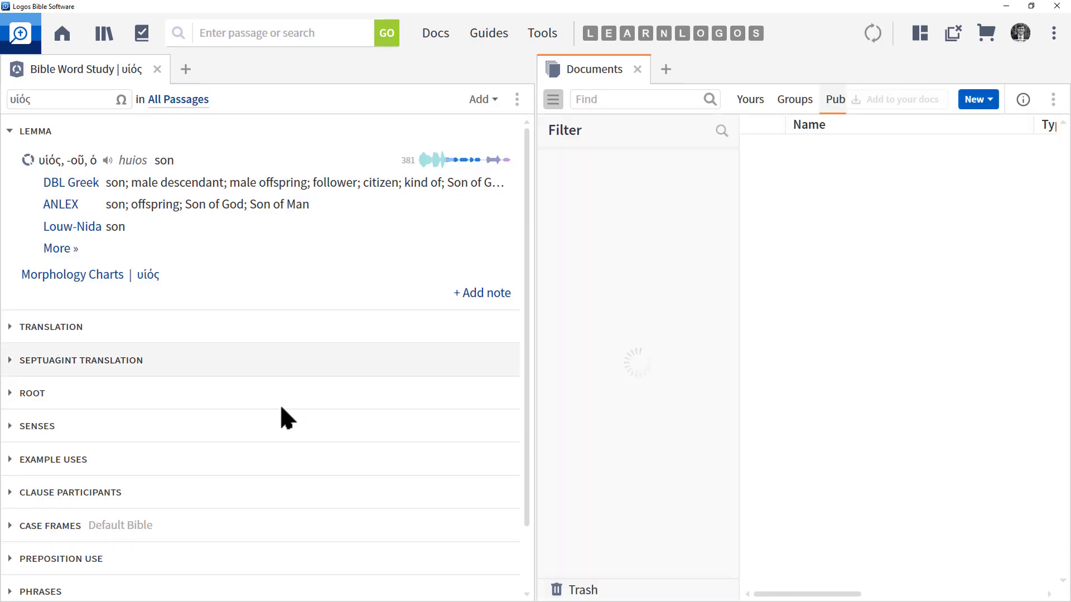
left_click(158, 70)
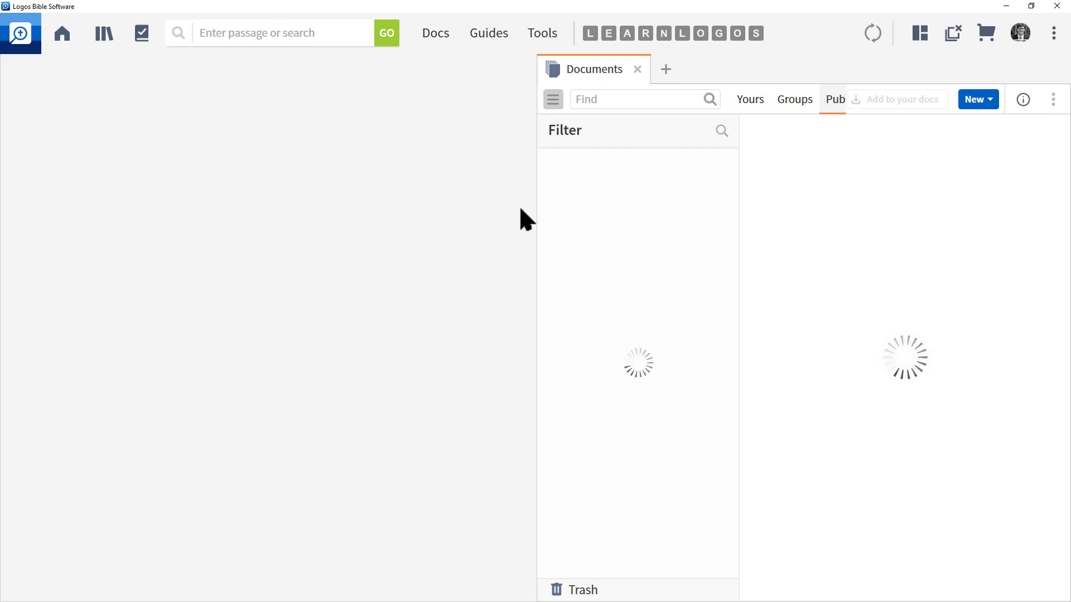
left_click_drag(535, 212, 28, 233)
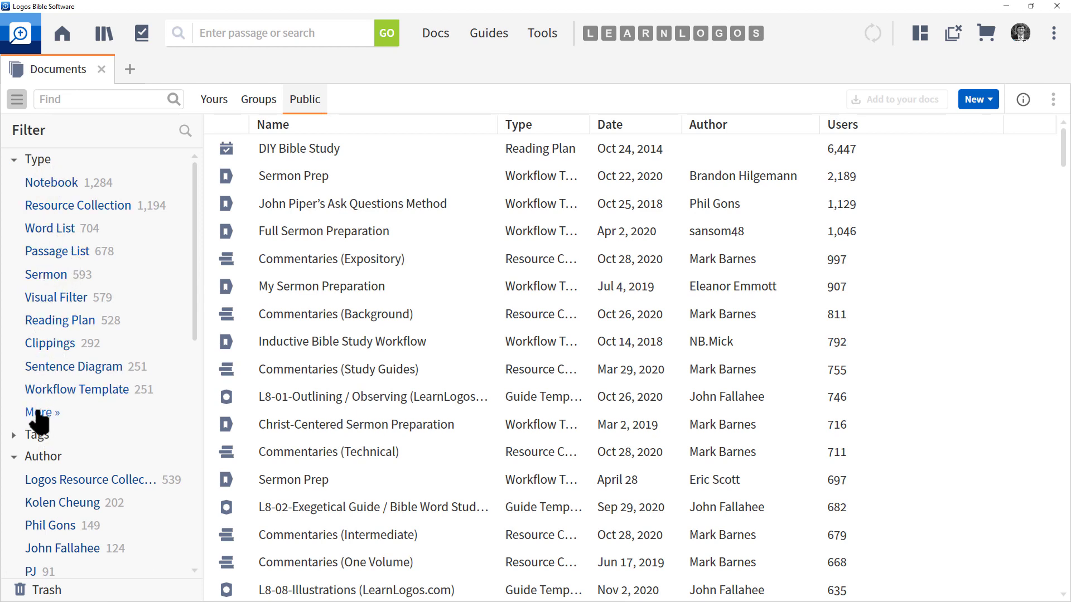
- Filter the public documents to the Canvas type and sort them by date with the newest first
left_click(38, 413)
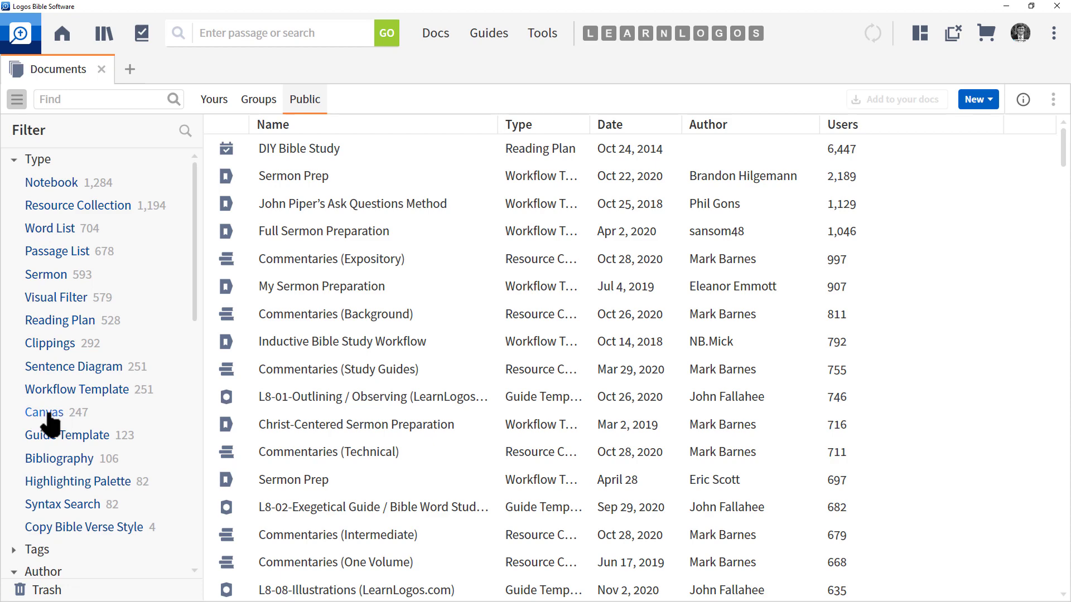
left_click(43, 413)
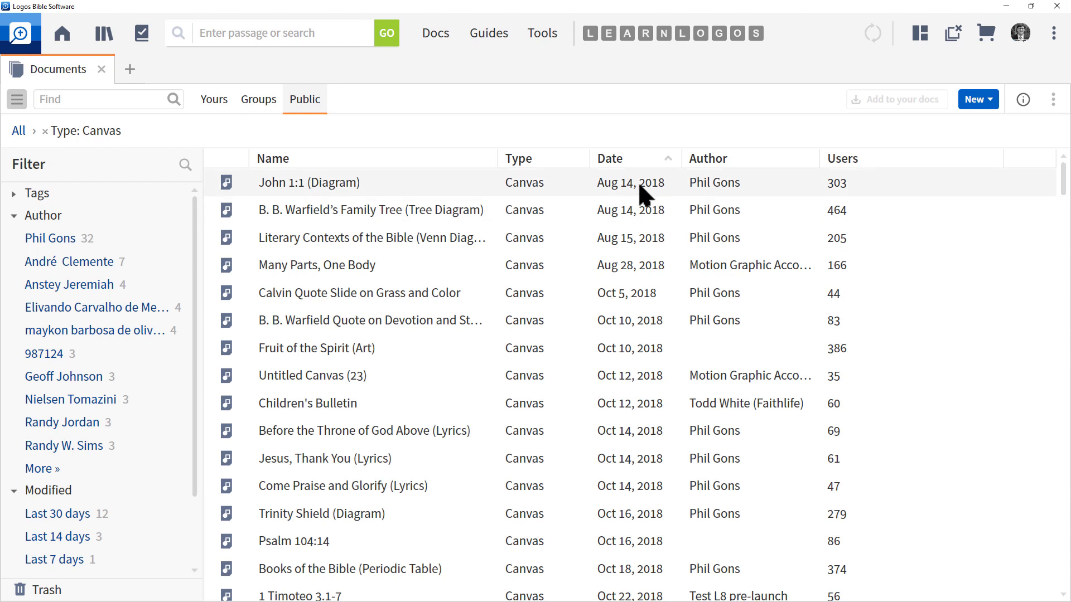
left_click(627, 158)
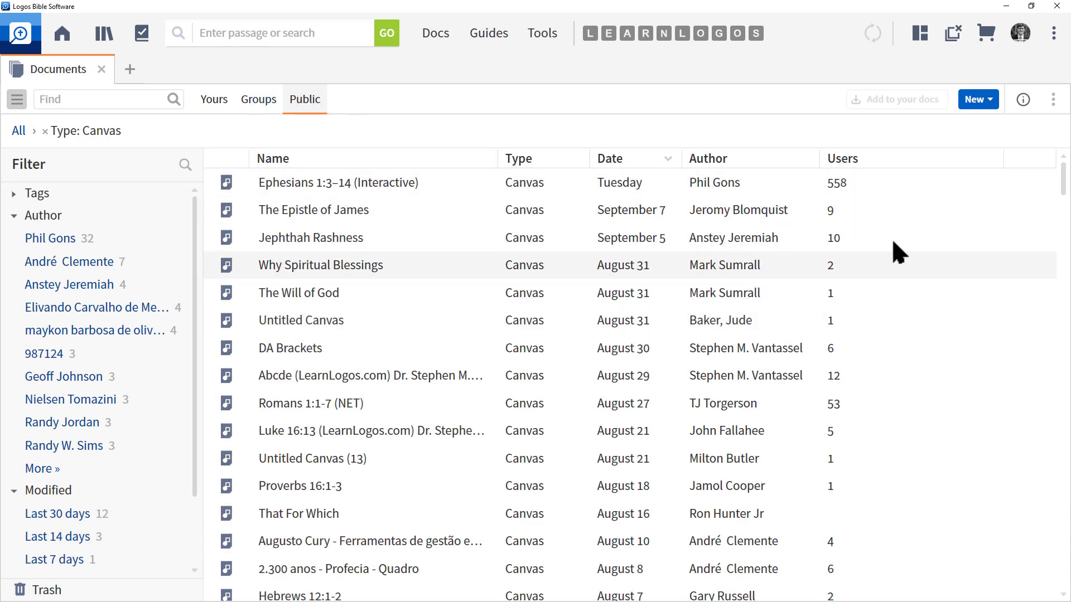
mouse_move(1063, 182)
left_mouse_down()
mouse_move(1056, 264)
mouse_move(1063, 168)
left_mouse_up()
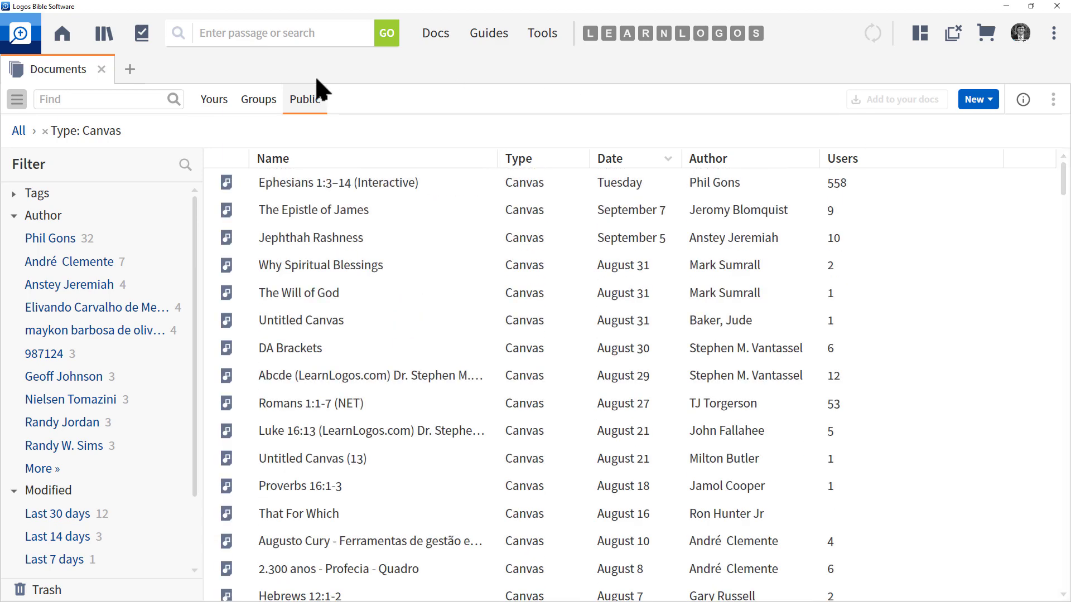
- Open the Books of the Bible (Periodic Table) (4) canvas from your own documents, examine its full layout, and close it
left_click(215, 99)
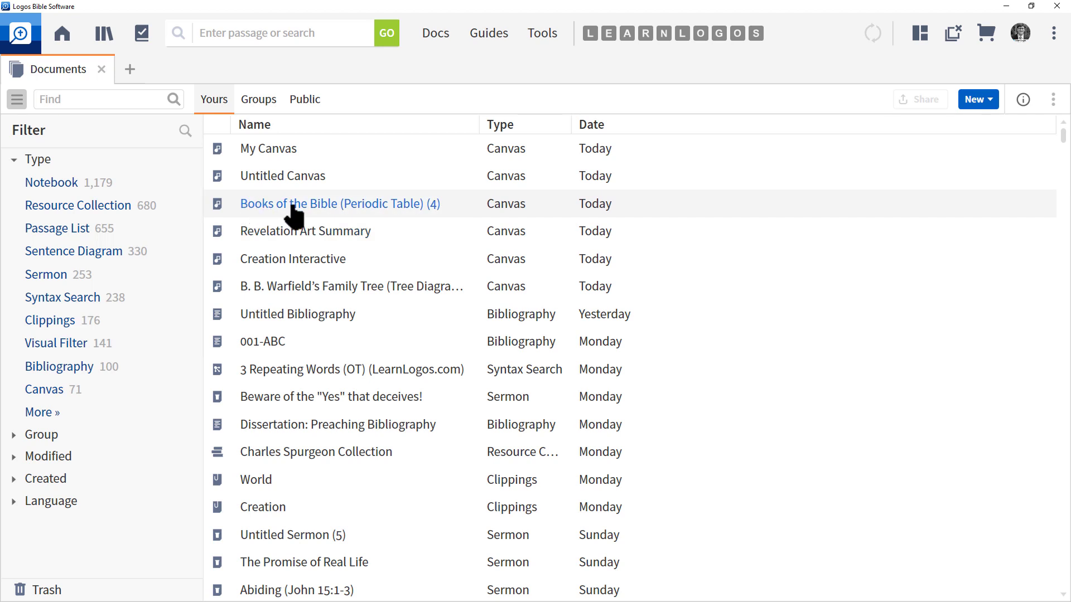
left_click(353, 207)
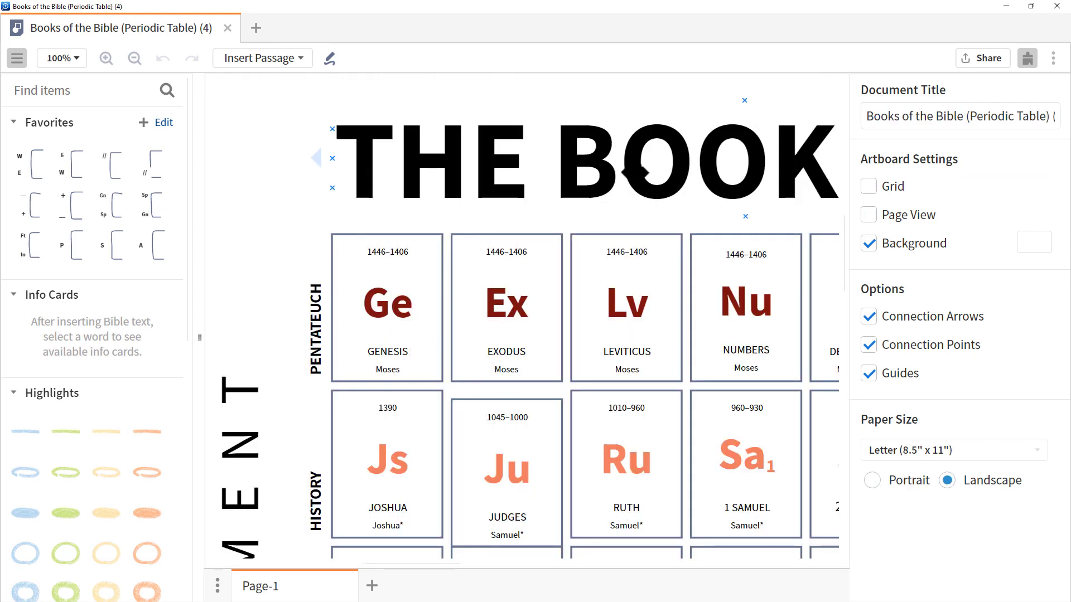
scroll(636, 170, "down", 5)
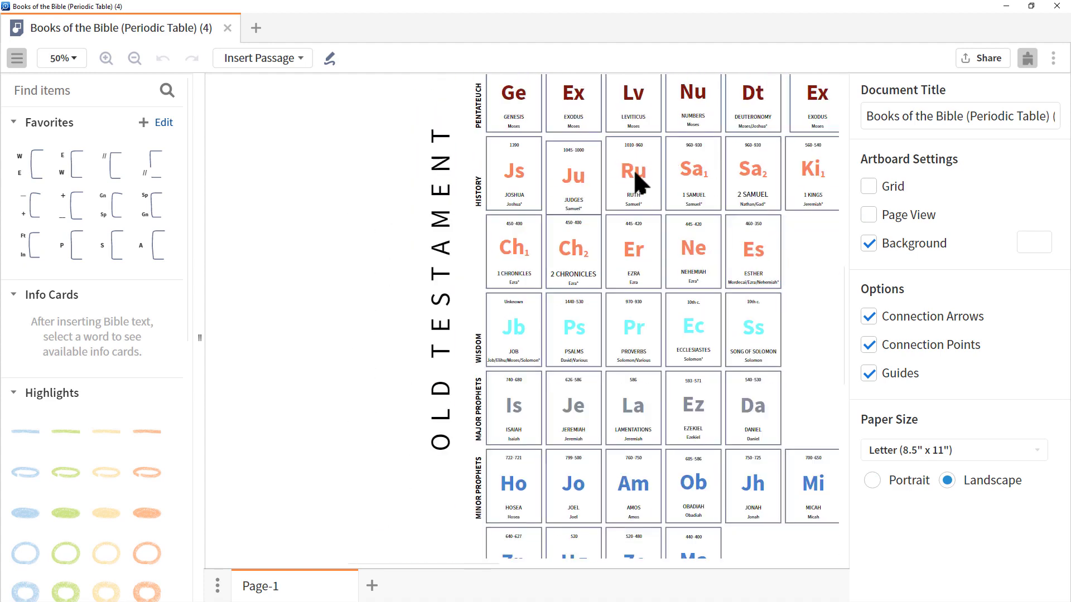
scroll(633, 169, "down", 1)
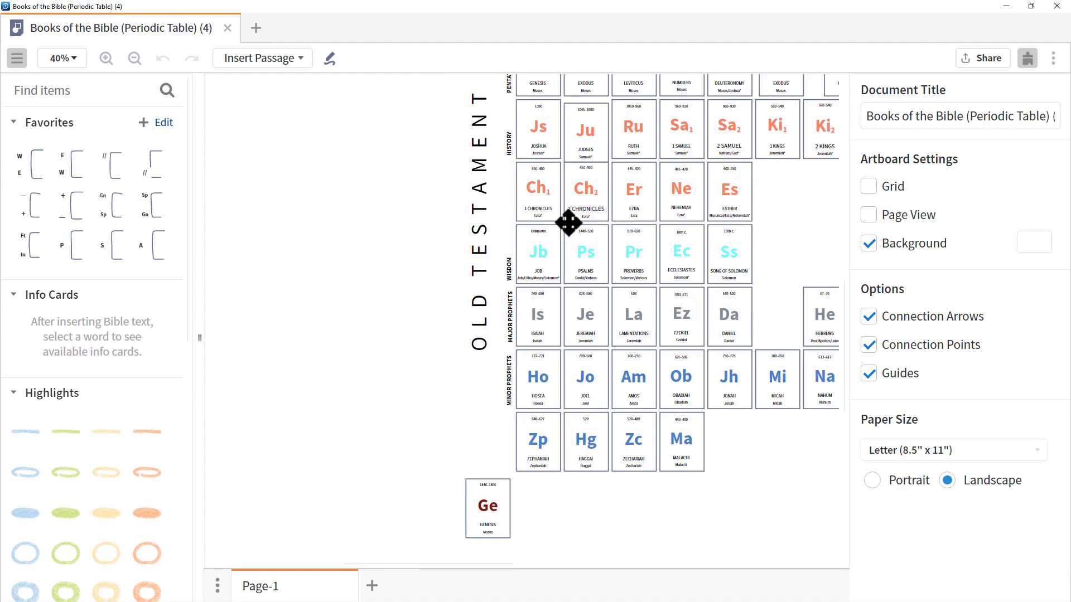
left_click_drag(447, 560, 533, 559)
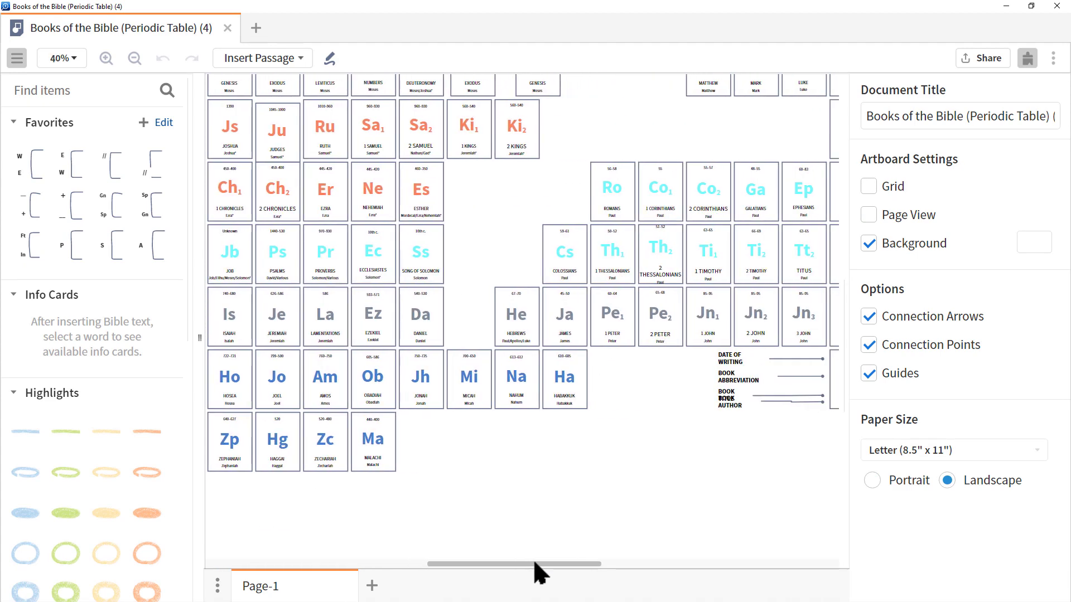
scroll(564, 436, "down", 1)
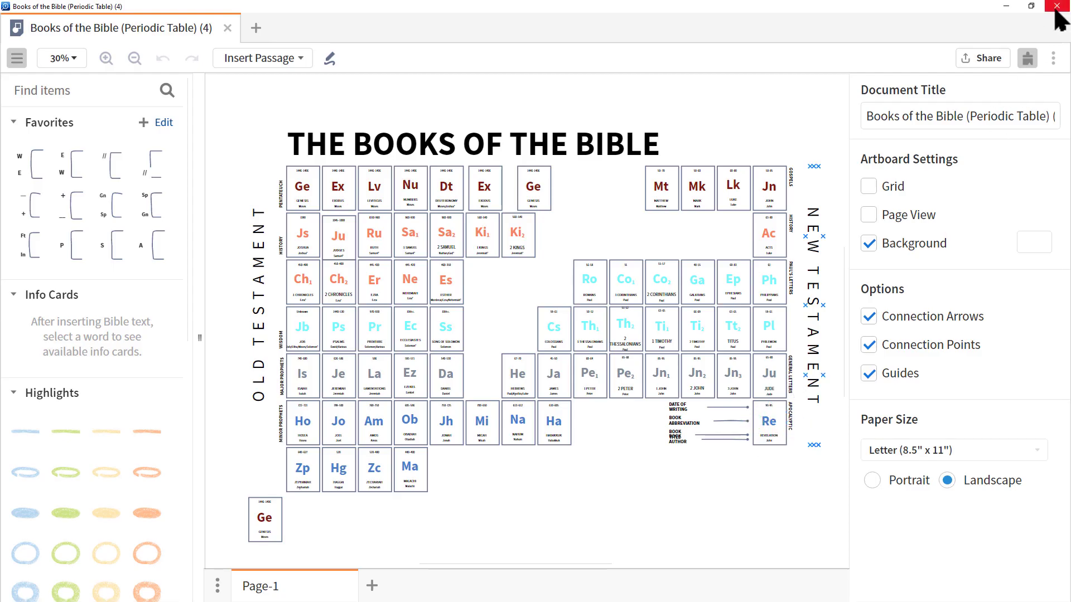
left_click(1056, 8)
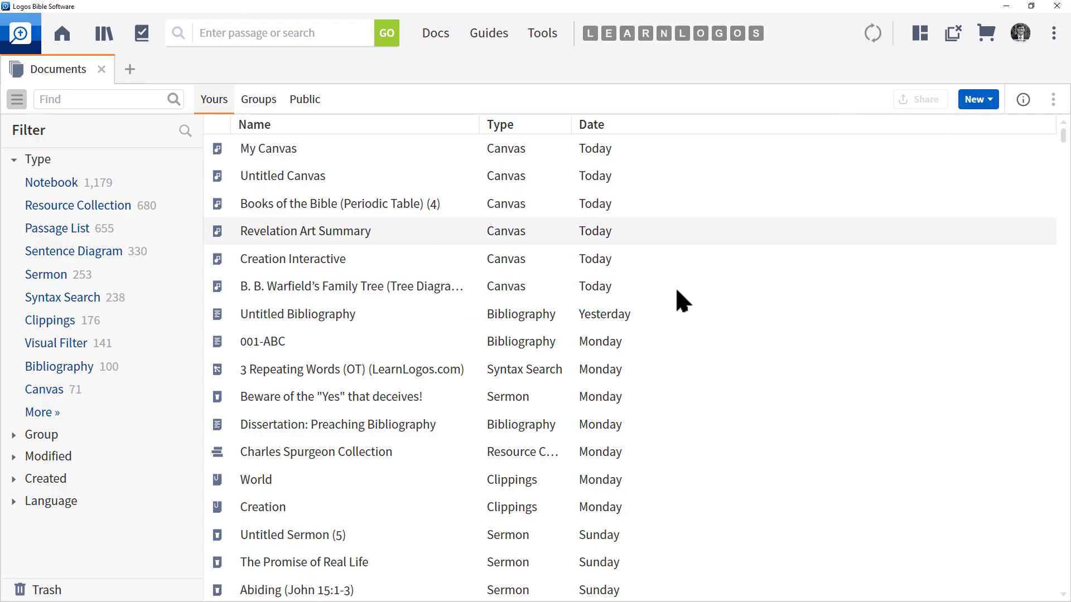